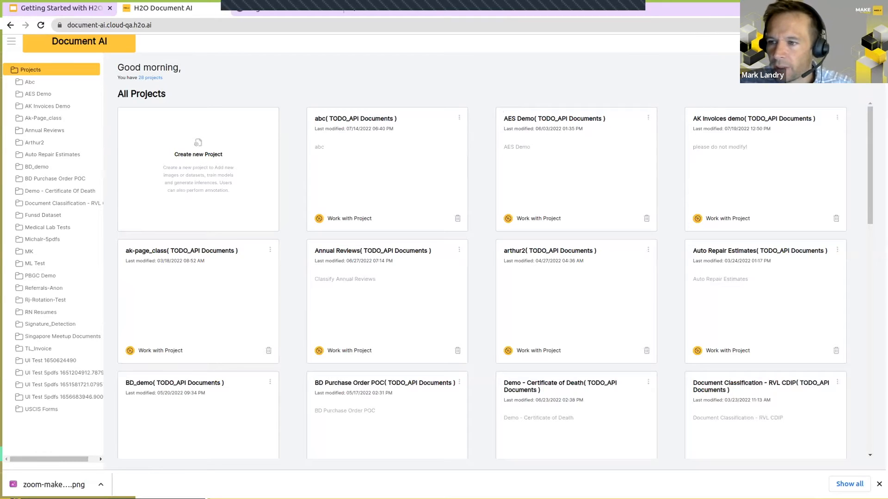
# Step: Create a project named "Make with H2O AI" from the small-batch.zip upload and open the new project
pyautogui.click(200, 145)
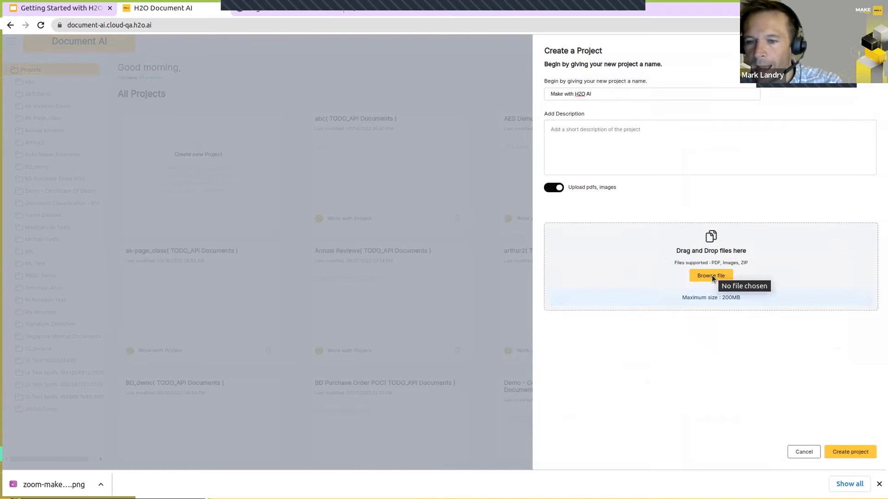
pyautogui.click(845, 452)
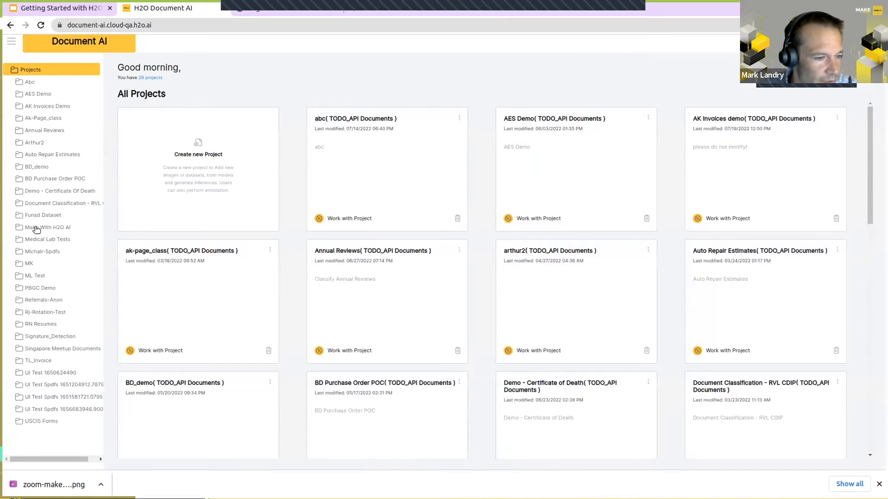
pyautogui.click(36, 227)
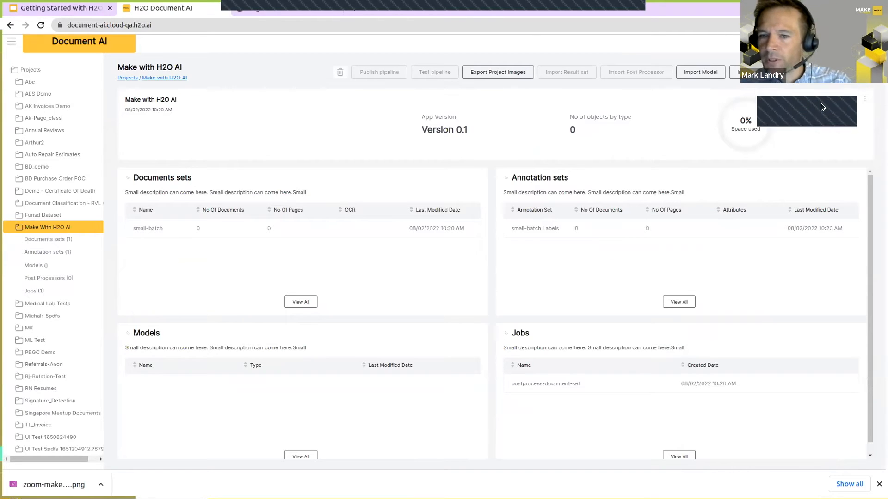
# Step: Import a document set named "Small Batch" into the project, using the same text as its description
pyautogui.click(762, 72)
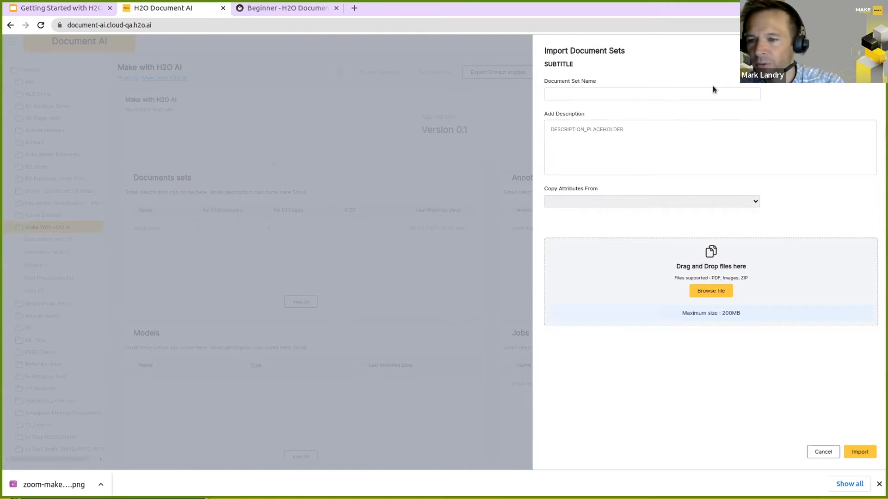
pyautogui.click(554, 93)
pyautogui.write('Small Batch')
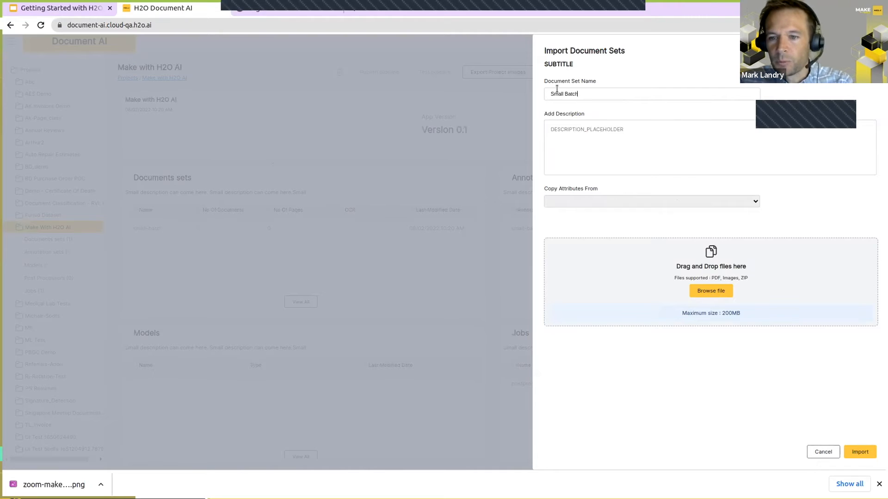
pyautogui.hotkey('ctrl', 'a')
pyautogui.hotkey('ctrl', 'c')
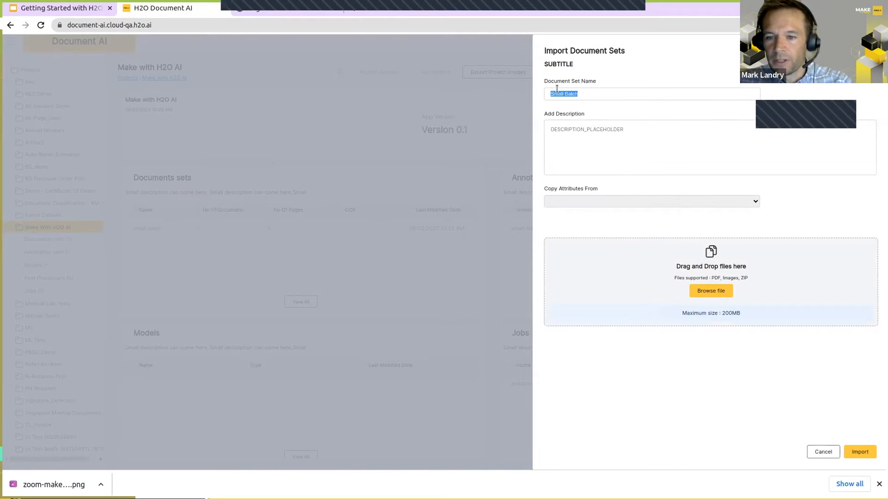
pyautogui.click(572, 130)
pyautogui.hotkey('ctrl', 'v')
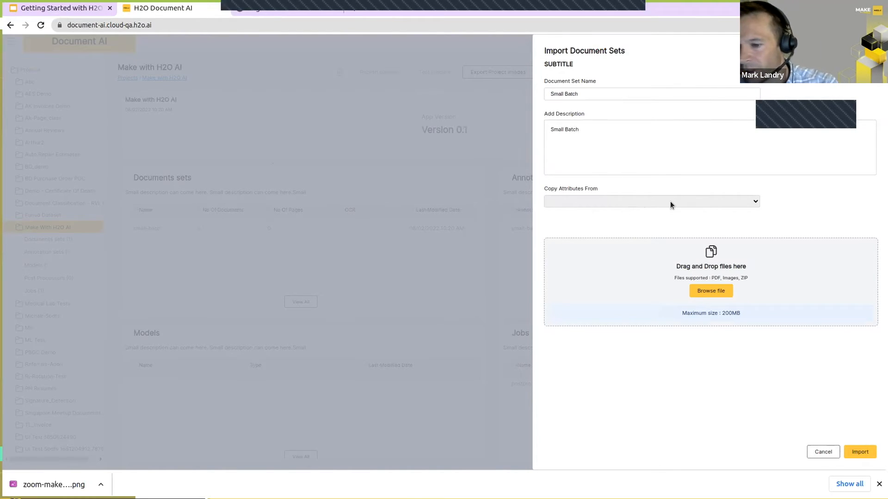
pyautogui.click(859, 453)
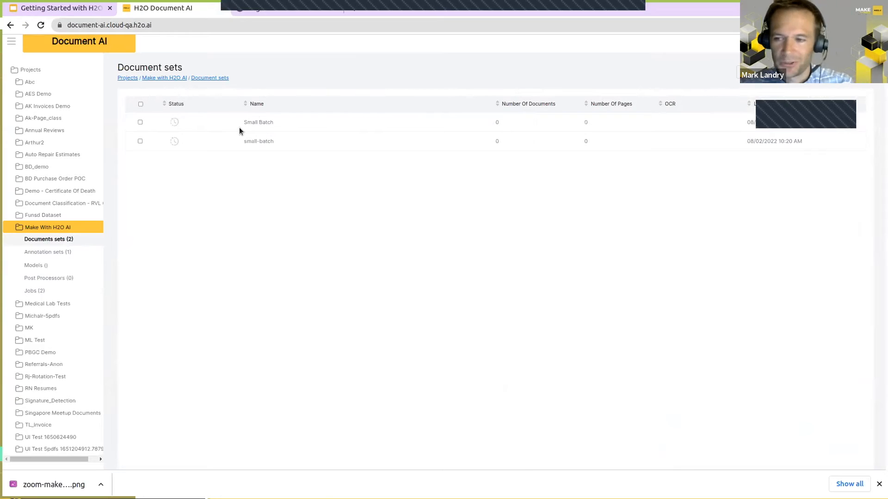
# Step: Examine the Medical Lab Tests annotation sets and the Auto Repair Estimates document sets, including the blank document-set import form
pyautogui.click(48, 303)
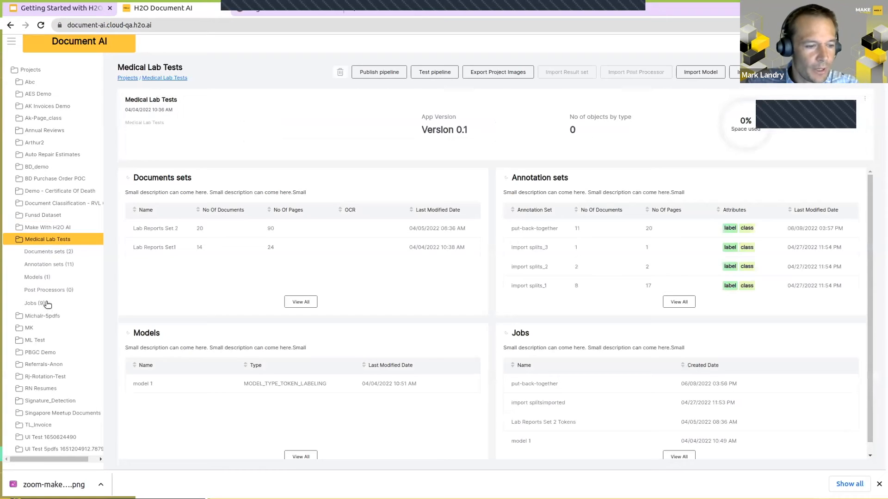
pyautogui.click(48, 265)
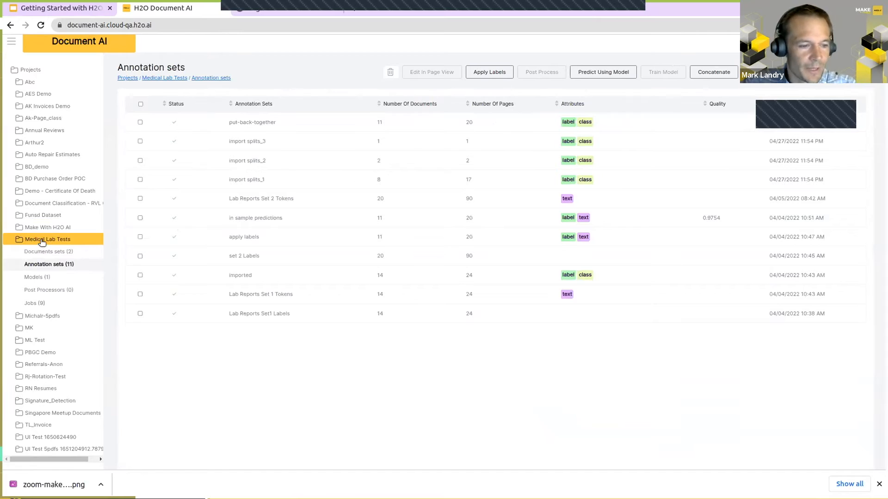
pyautogui.click(47, 156)
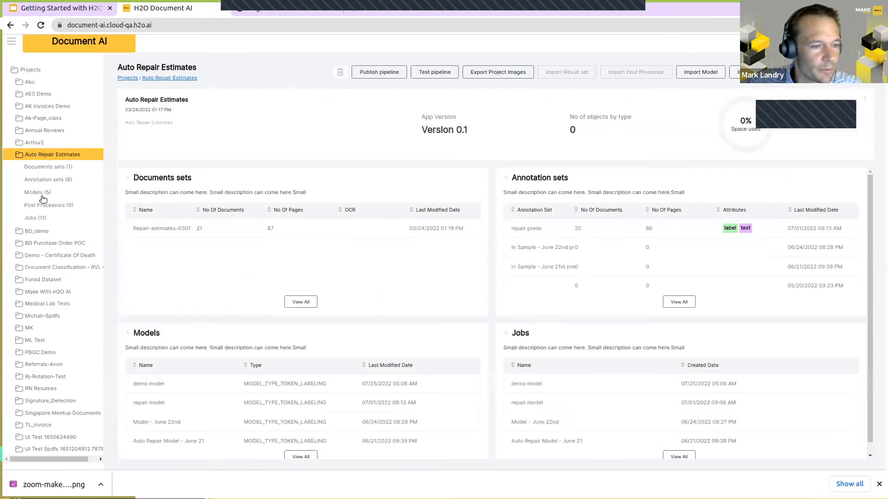
pyautogui.click(46, 167)
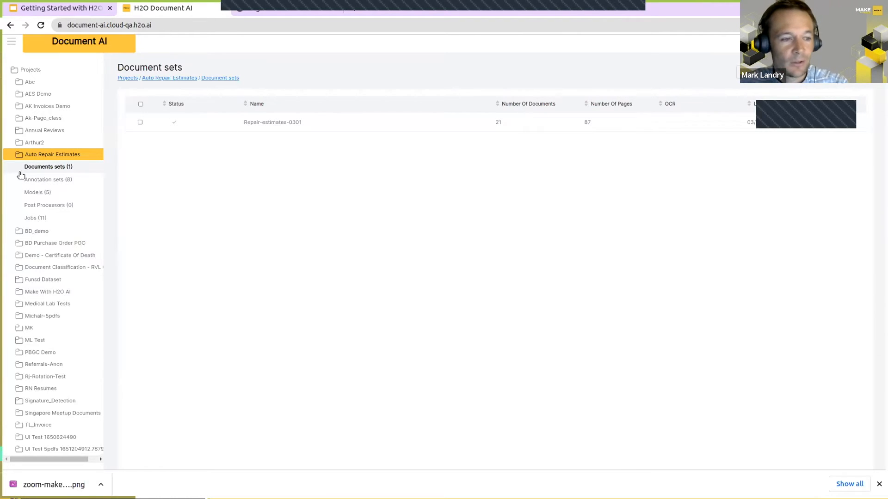
pyautogui.click(832, 72)
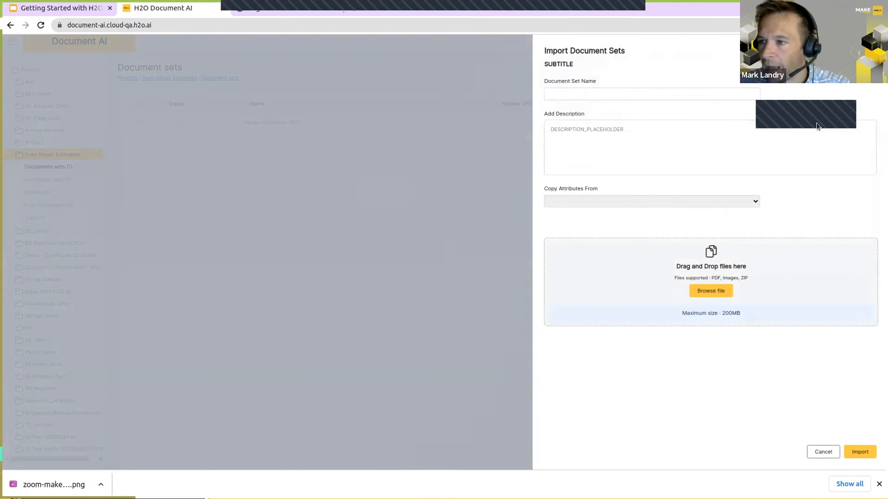
pyautogui.click(830, 457)
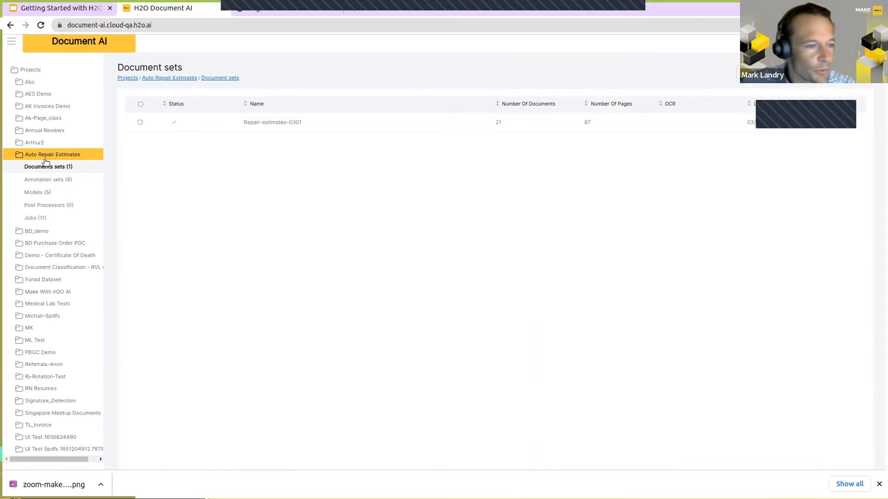
# Step: Check the document sets of the Make with H2O AI project and read the log of its 10:20 AM document post-processing job
pyautogui.click(47, 292)
pyautogui.click(56, 237)
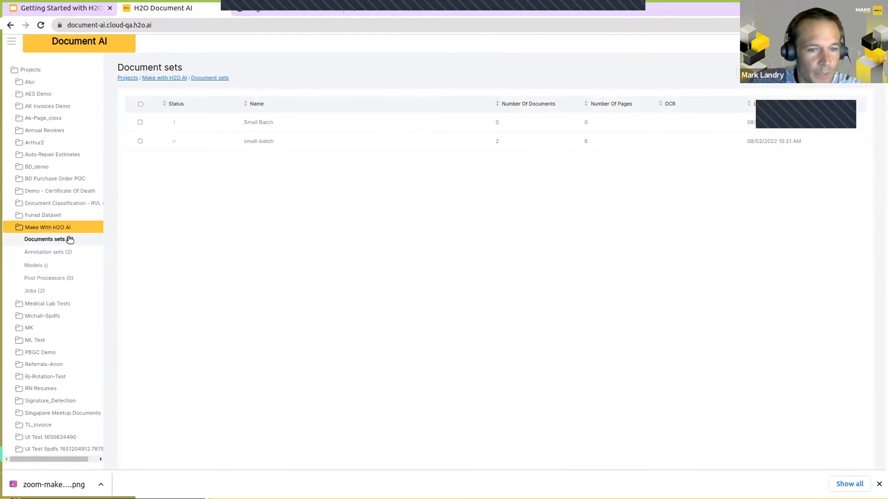
pyautogui.click(140, 141)
pyautogui.click(141, 141)
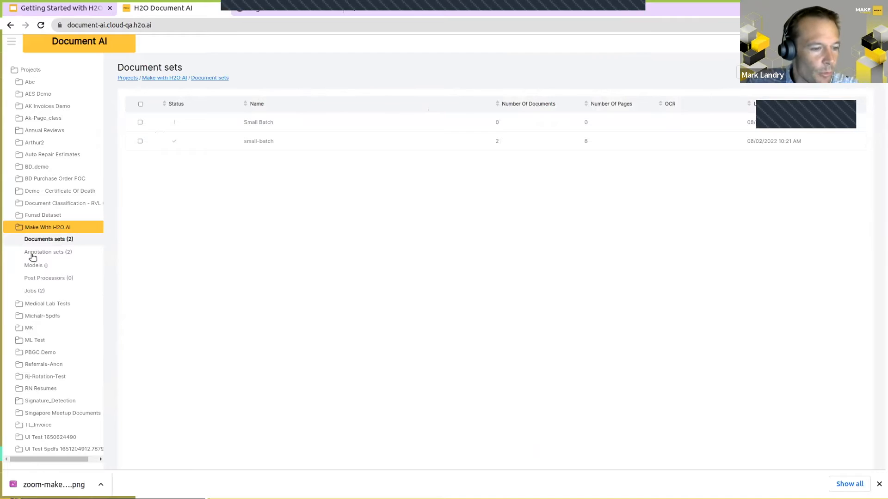
pyautogui.click(29, 290)
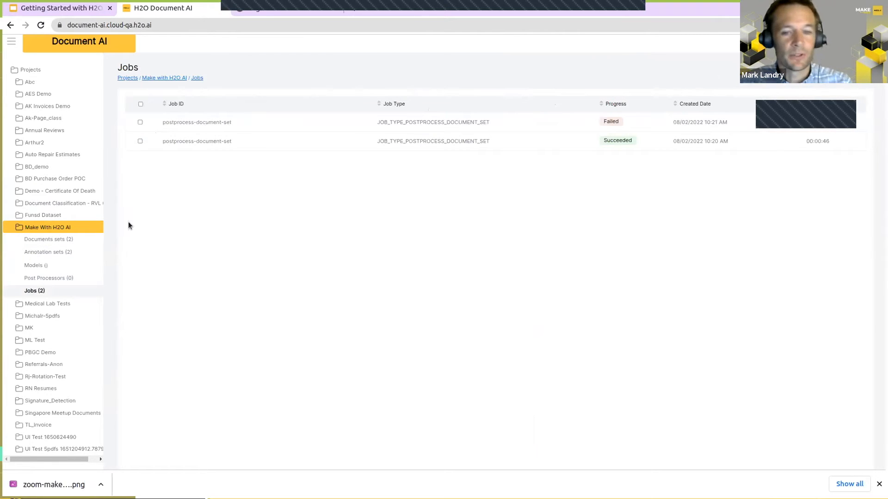
pyautogui.click(493, 144)
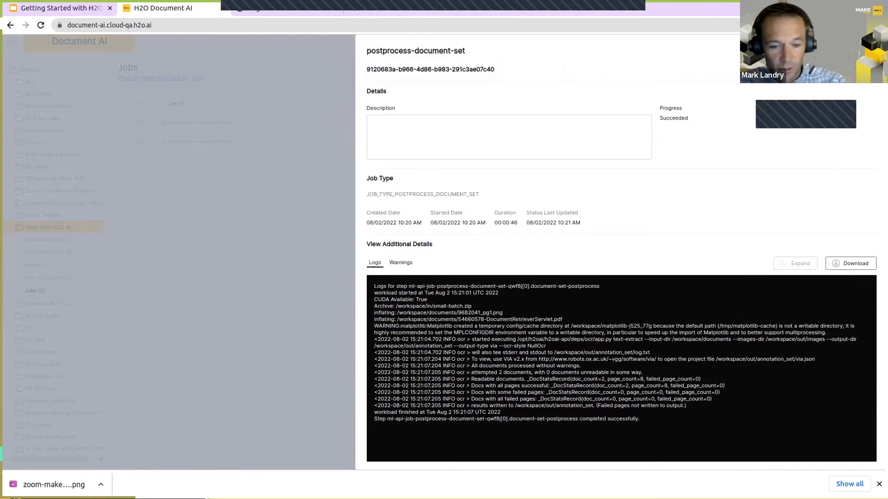
pyautogui.click(89, 297)
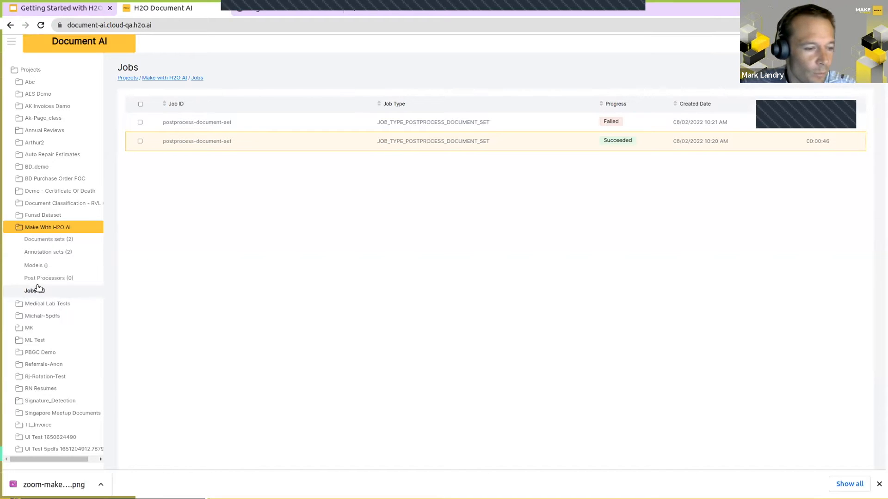
pyautogui.click(40, 252)
pyautogui.click(37, 240)
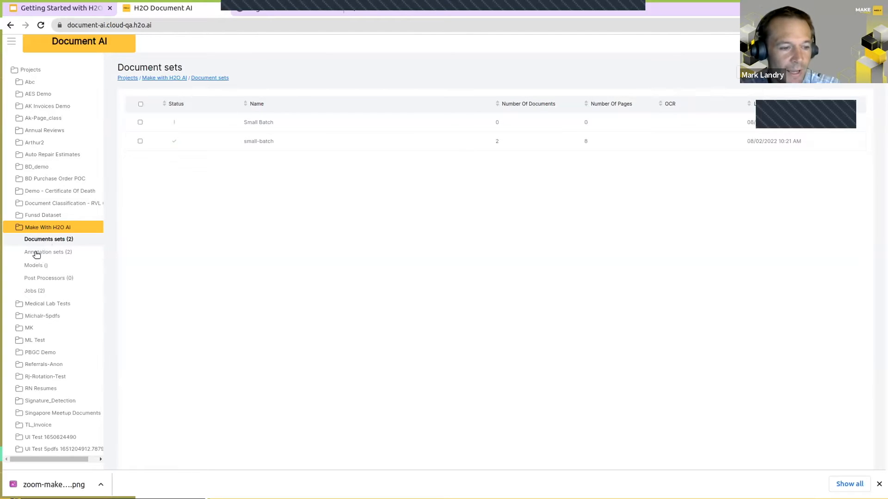
pyautogui.click(77, 255)
pyautogui.click(36, 239)
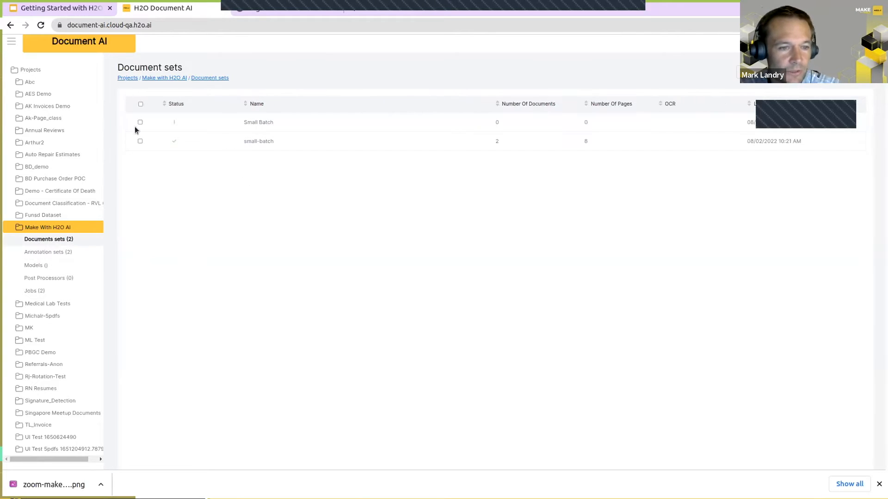
pyautogui.click(140, 141)
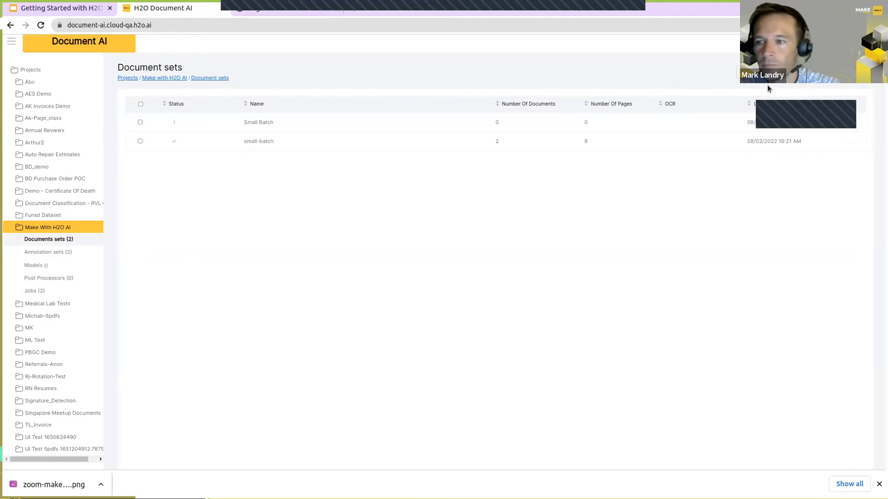
pyautogui.click(140, 141)
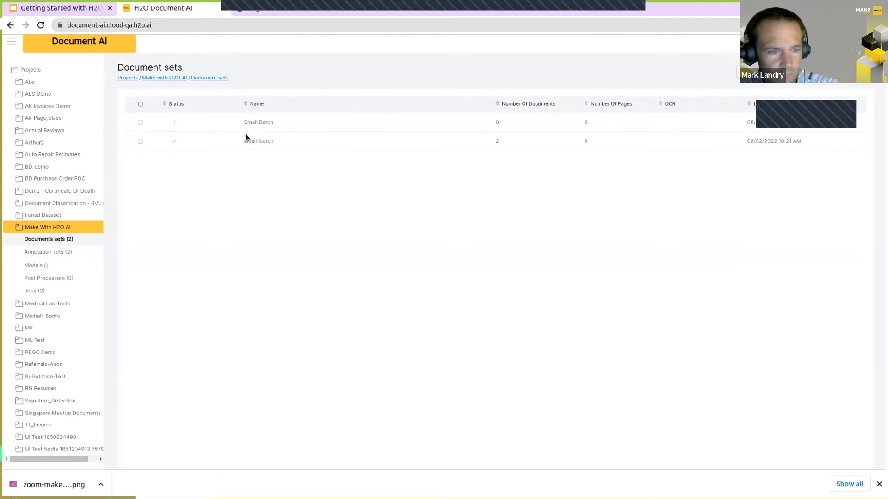
pyautogui.click(139, 141)
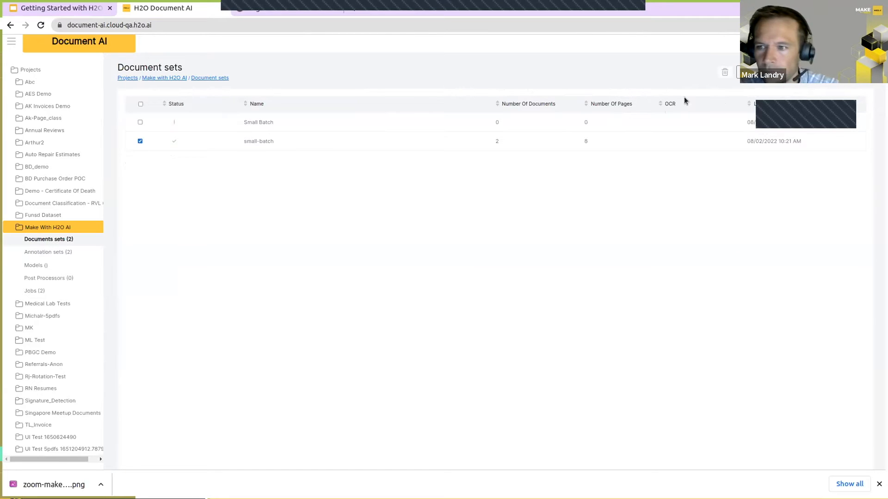
pyautogui.click(758, 73)
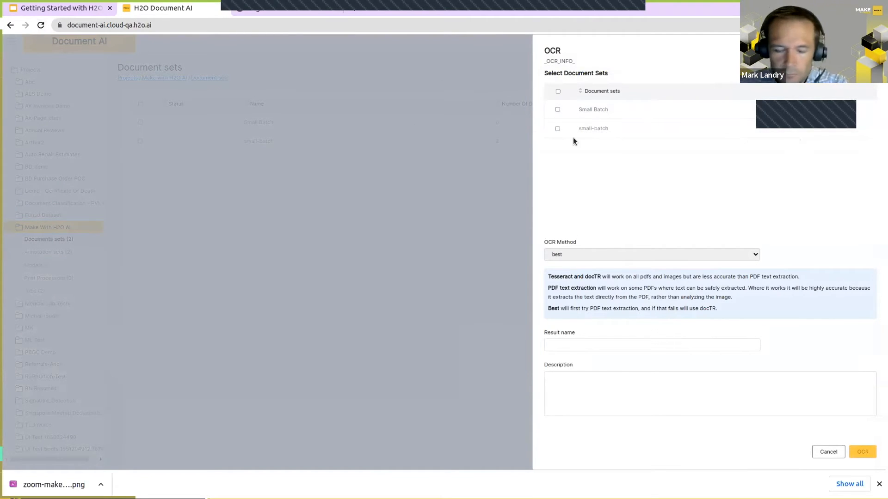
pyautogui.click(39, 25)
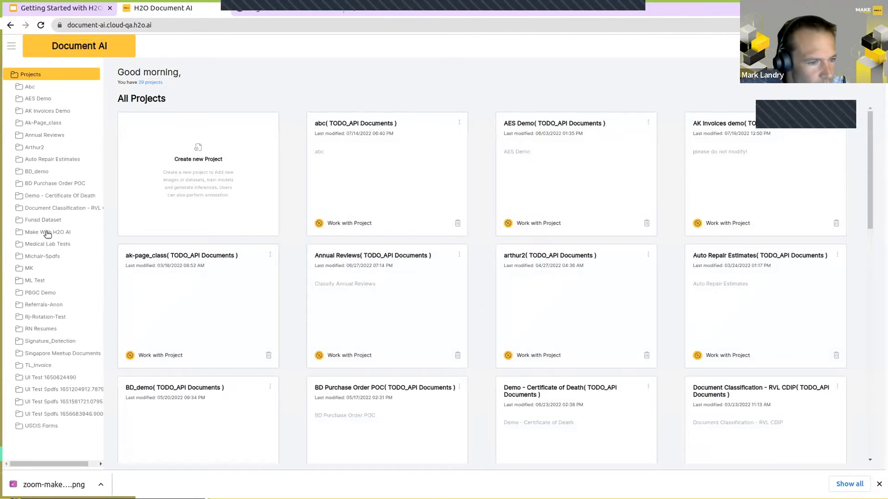
# Step: Reopen the Make with H2O AI project and start the OCR setup for its small-batch document set
pyautogui.click(44, 231)
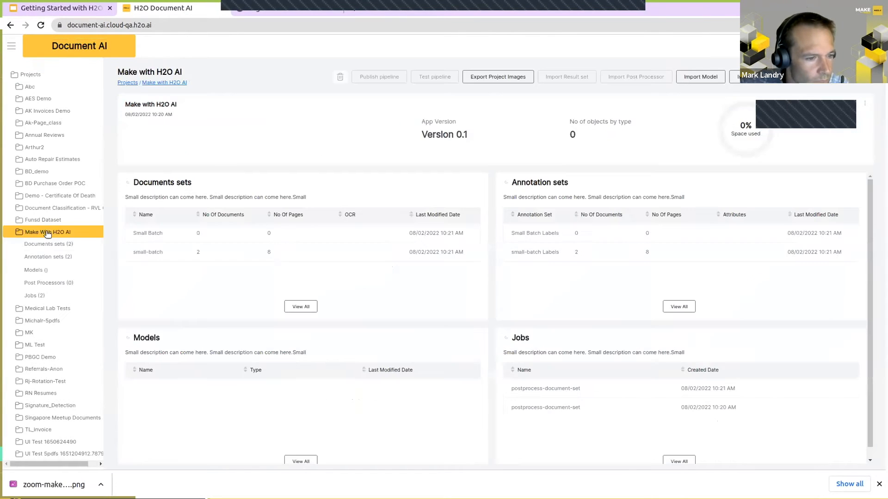
pyautogui.click(44, 256)
pyautogui.click(140, 145)
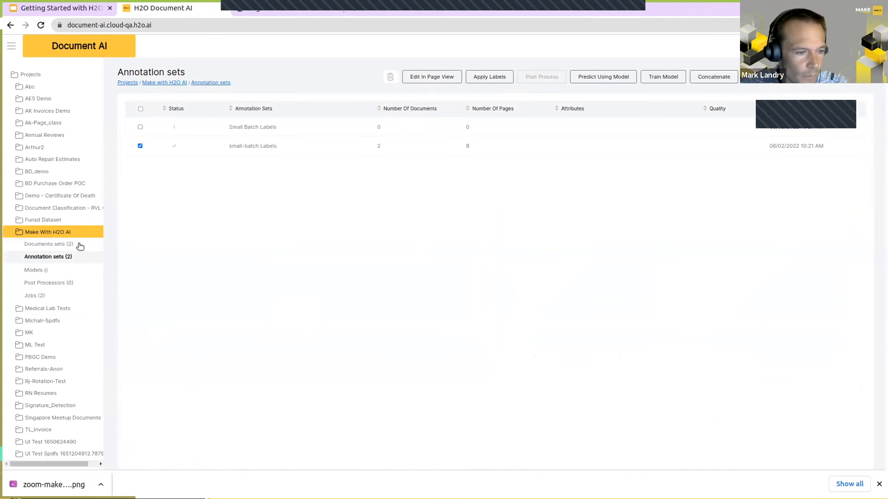
pyautogui.click(63, 244)
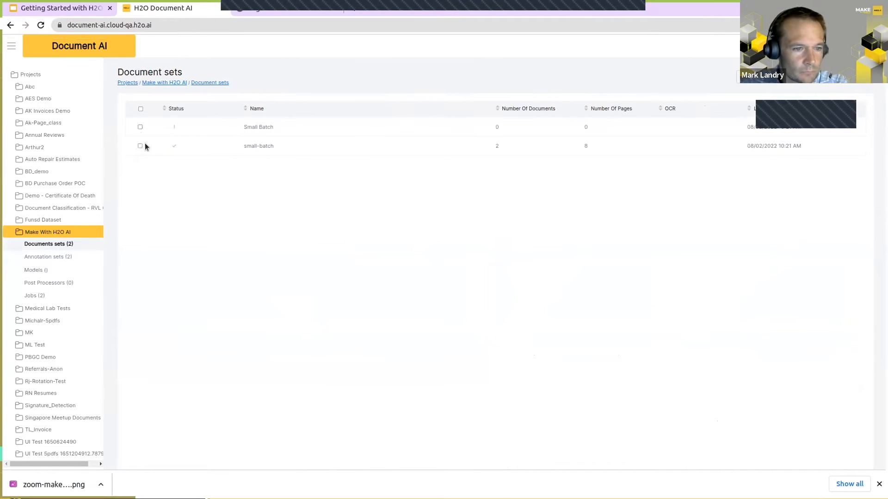
pyautogui.click(746, 77)
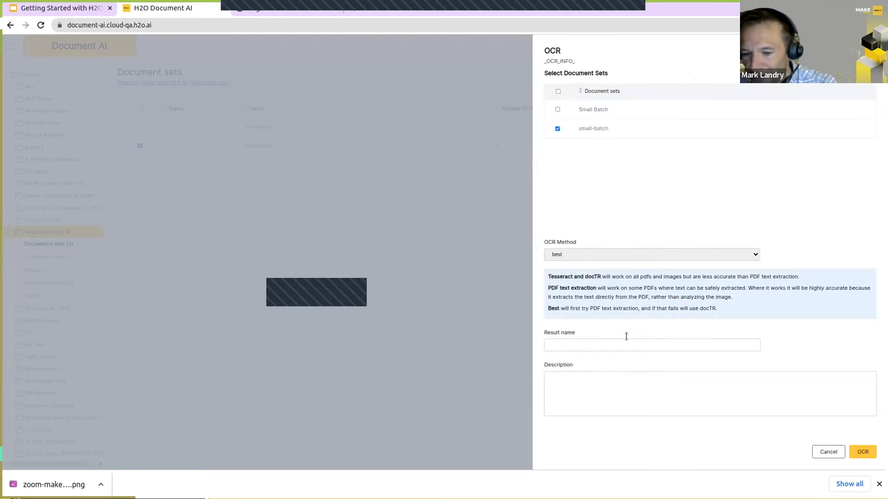
# Step: Run OCR on small-batch with the best method, using "ocr results small batch" as both result name and description
pyautogui.click(598, 345)
pyautogui.write('ocr t')
pyautogui.write('esults m')
pyautogui.write('all batch')
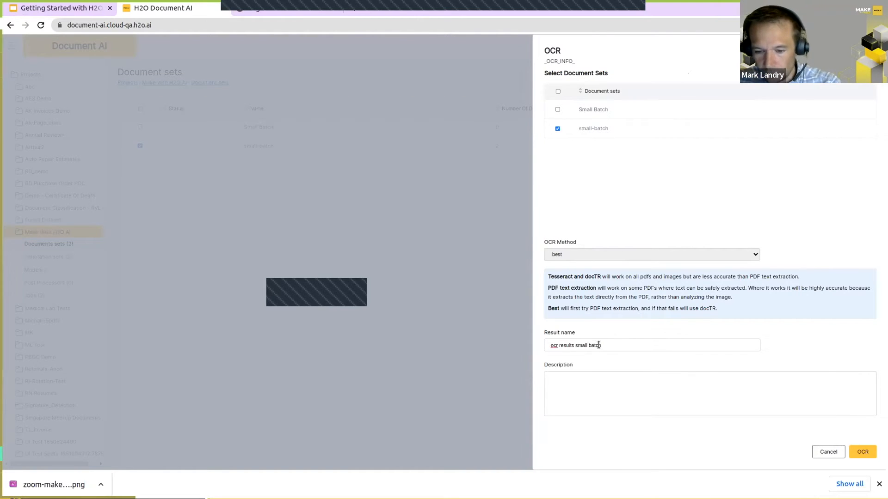
pyautogui.hotkey('ctrl', 'a')
pyautogui.hotkey('ctrl', 'c')
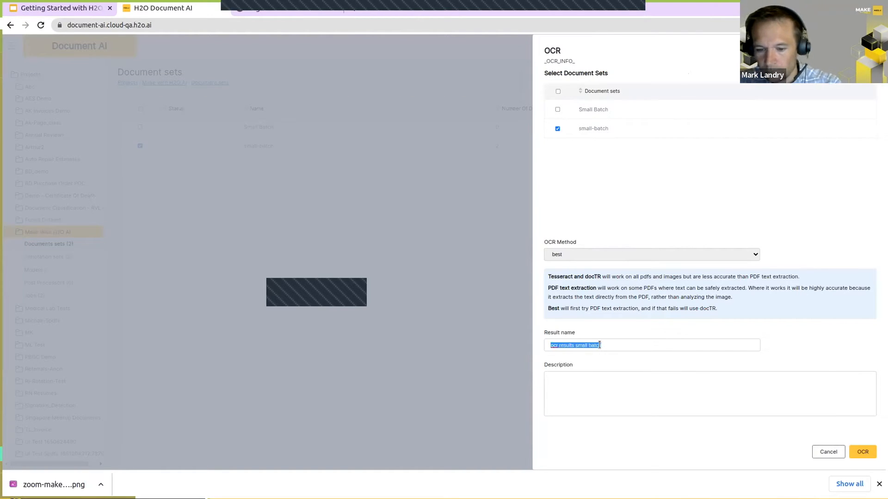
pyautogui.click(644, 414)
pyautogui.hotkey('ctrl', 'v')
pyautogui.click(862, 451)
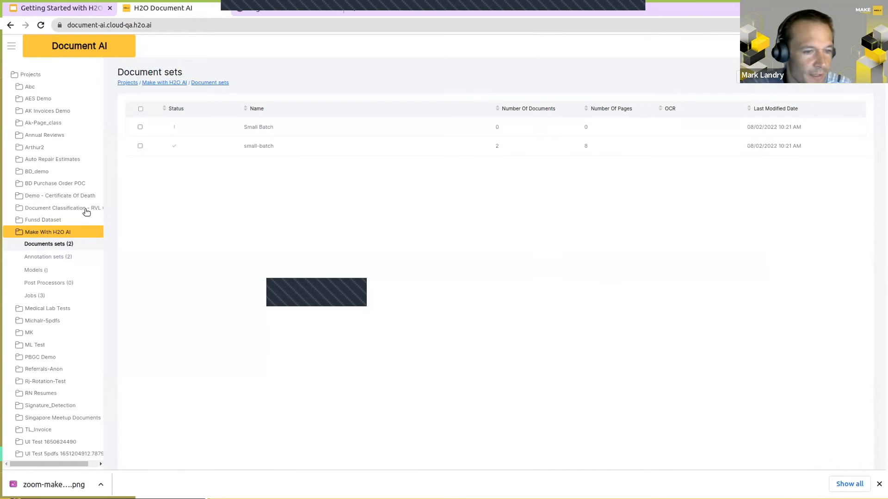
# Step: View the details and log of the "ocr results small batch" job in the project's job list
pyautogui.click(35, 296)
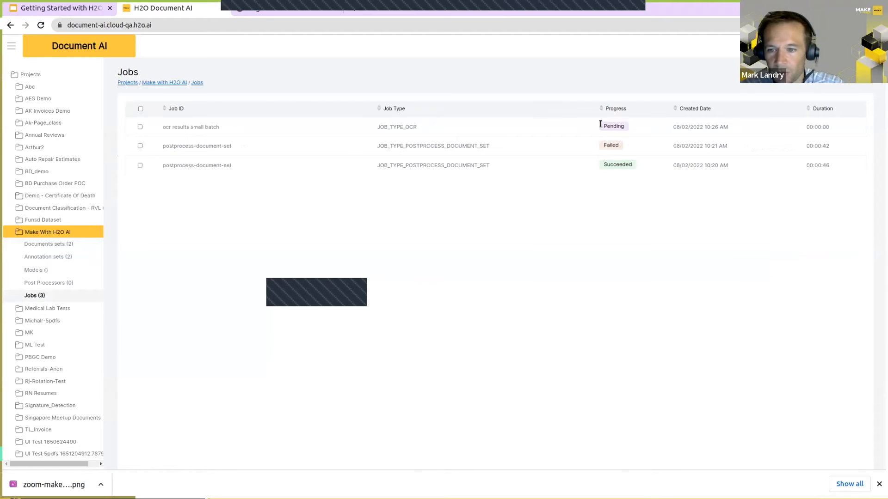
pyautogui.click(412, 124)
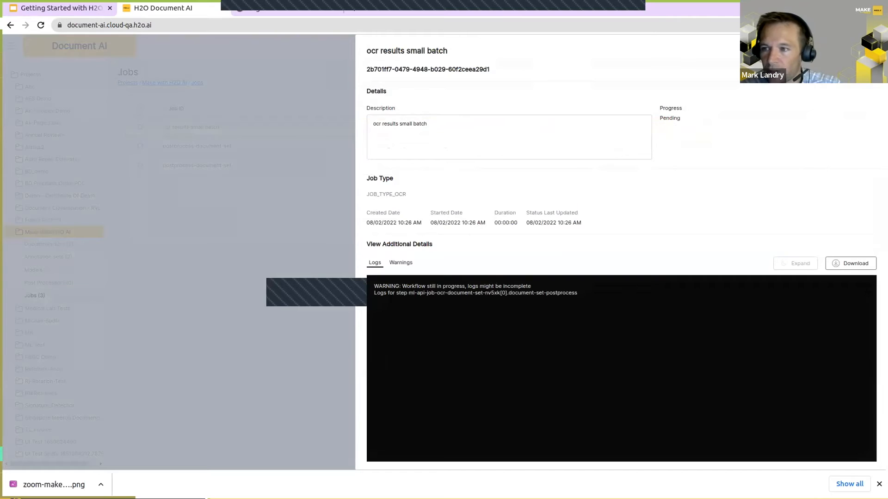
# Step: Review the available OCR methods for the small-batch document set, then cancel the OCR setup
pyautogui.click(868, 51)
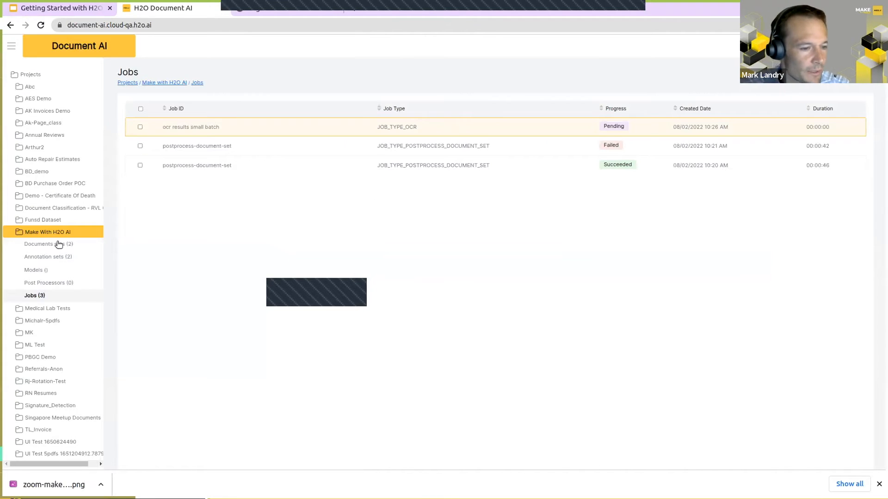
pyautogui.click(42, 245)
pyautogui.click(140, 145)
pyautogui.click(752, 81)
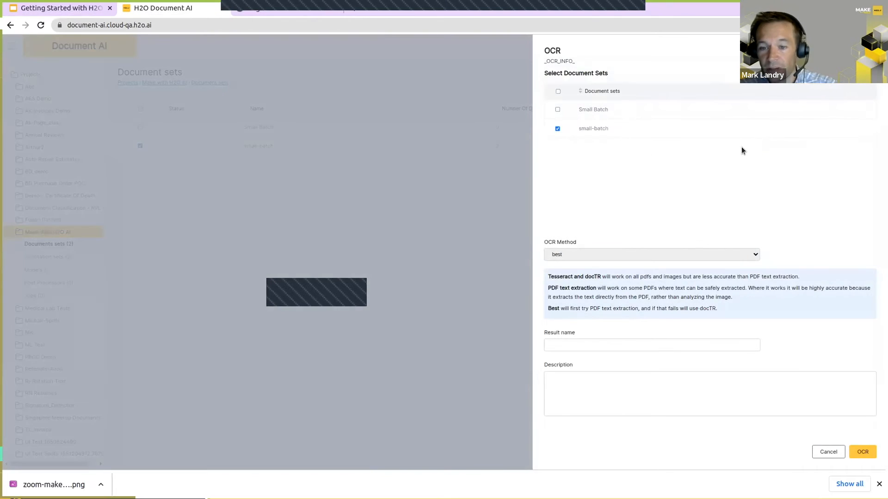
pyautogui.click(644, 255)
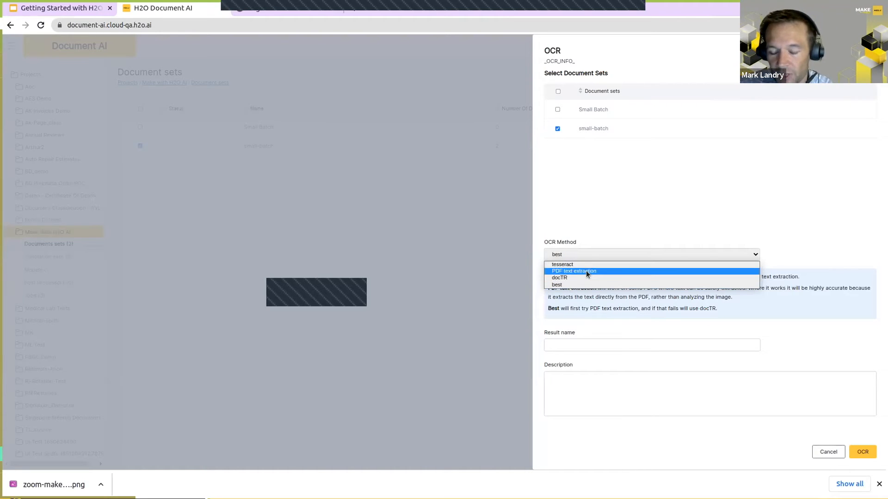
pyautogui.click(770, 261)
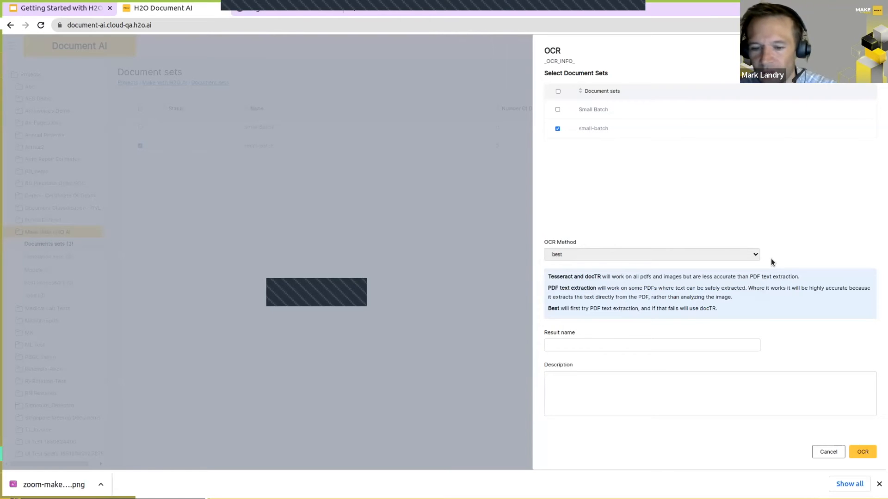
pyautogui.click(828, 452)
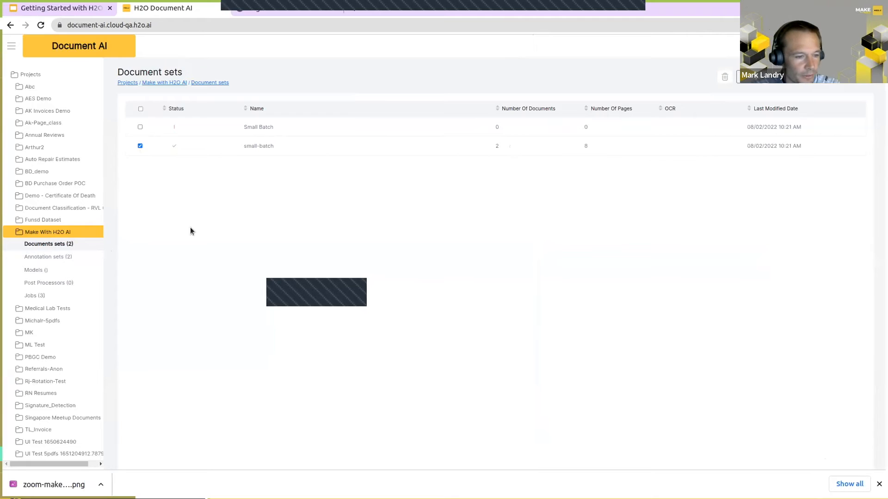
# Step: Open the "ocr results small batch" annotation set in page view and enlarge the "NUMBER:" text region on the first page
pyautogui.click(42, 257)
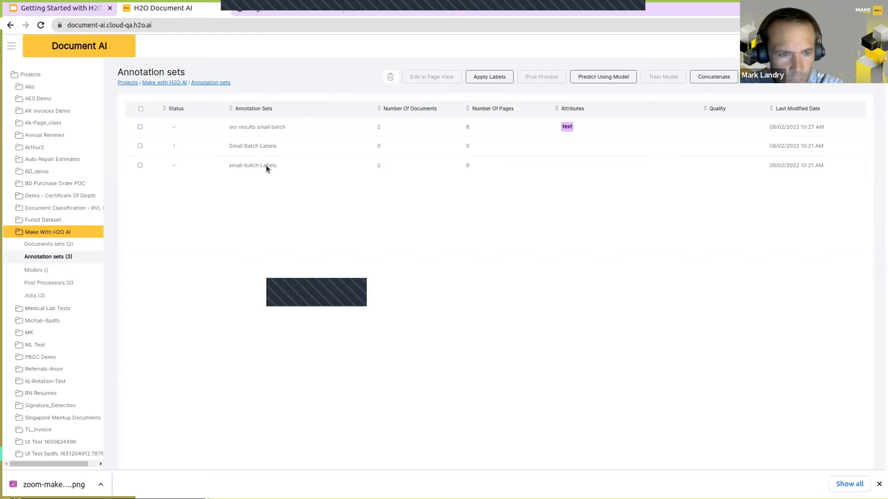
pyautogui.click(141, 128)
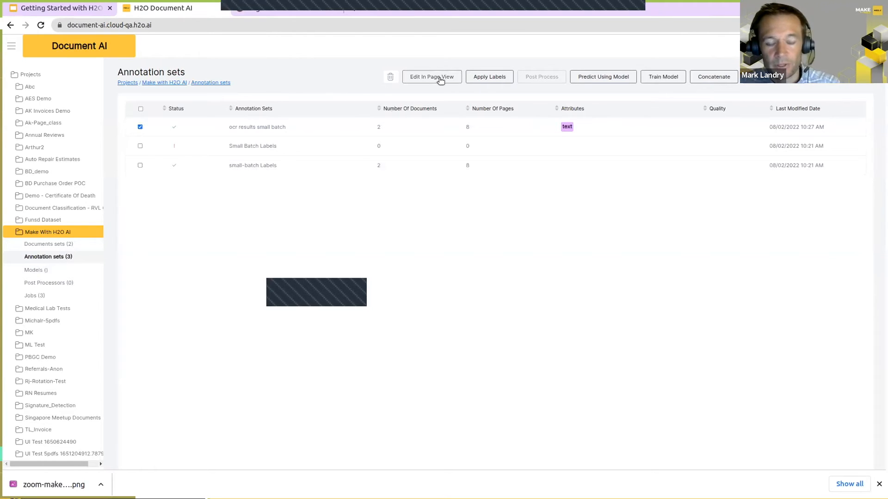
pyautogui.click(440, 81)
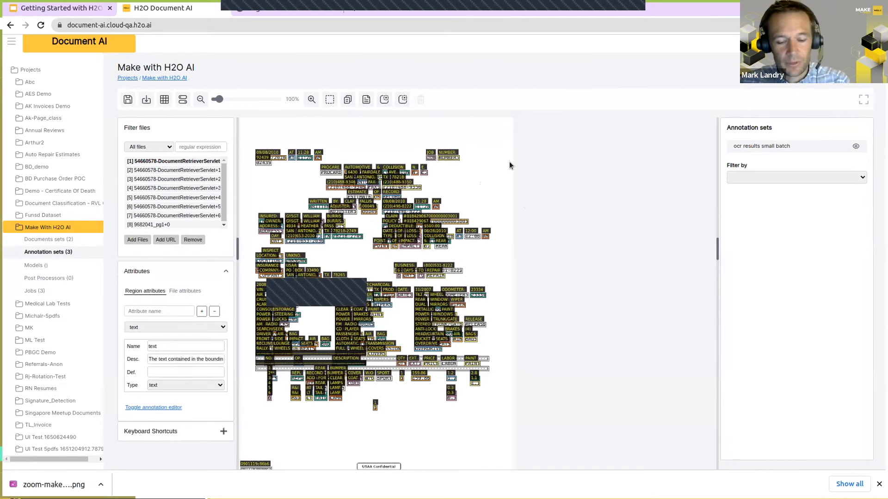
pyautogui.click(445, 157)
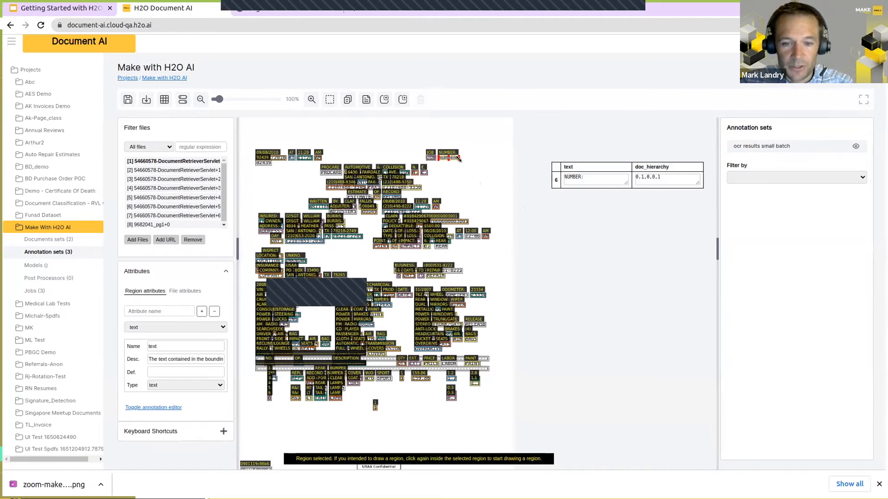
pyautogui.moveTo(439, 156); pyautogui.dragTo(486, 182)
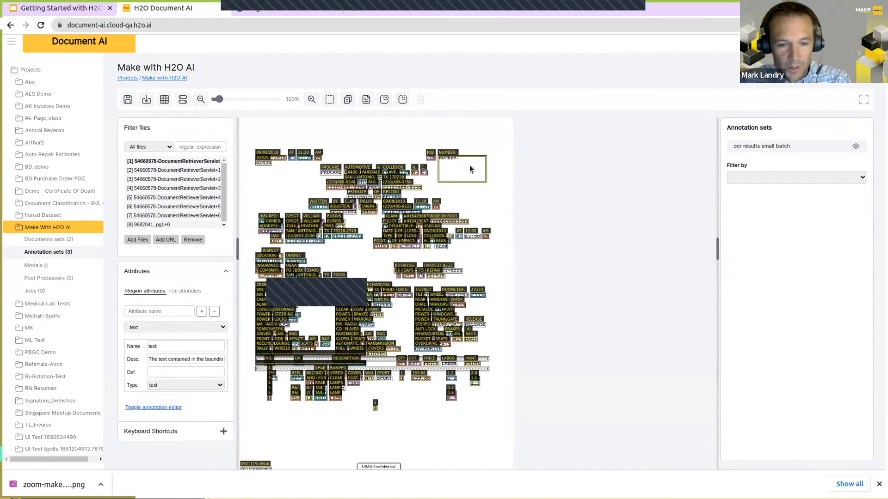
# Step: Toggle the region boxes and text labels on the first page to compare the OCR results with the original document
pyautogui.press('b')
pyautogui.press('l')
pyautogui.press('b')
pyautogui.press('b')
pyautogui.press('b')
pyautogui.press('b')
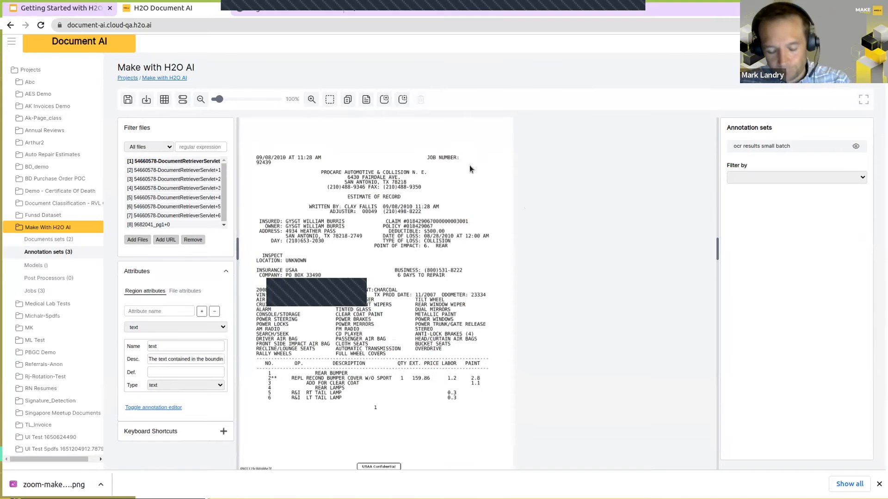
pyautogui.press('b')
pyautogui.press('b')
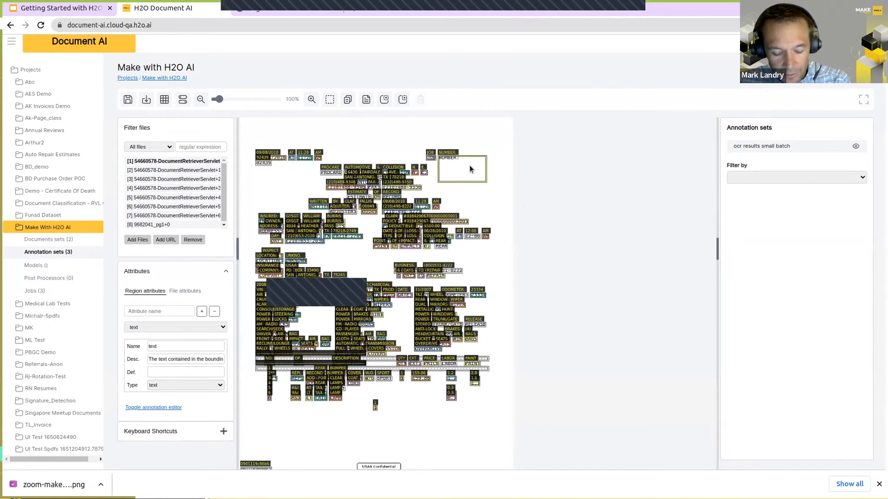
pyautogui.press('b')
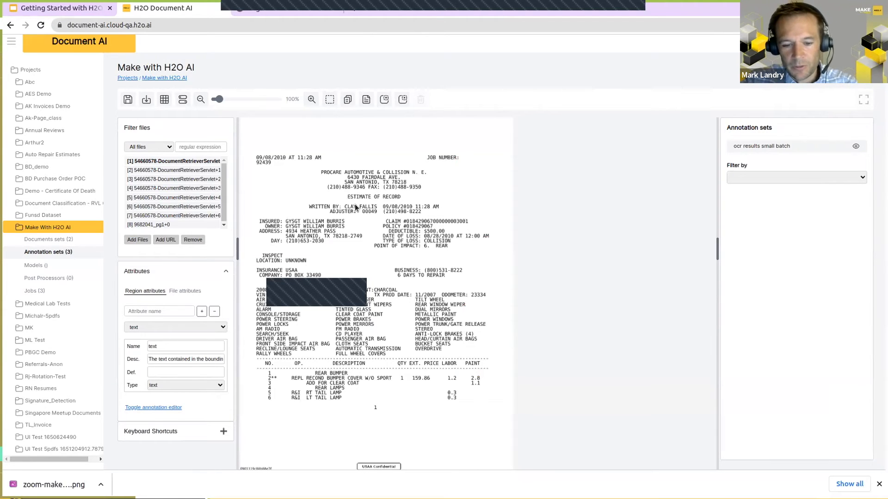
# Step: Widen the file list to show full names and view 54660578-DocumentRetrieverServlet+0, +2 and 9682041_pg1+0 without region boxes
pyautogui.press('Right')
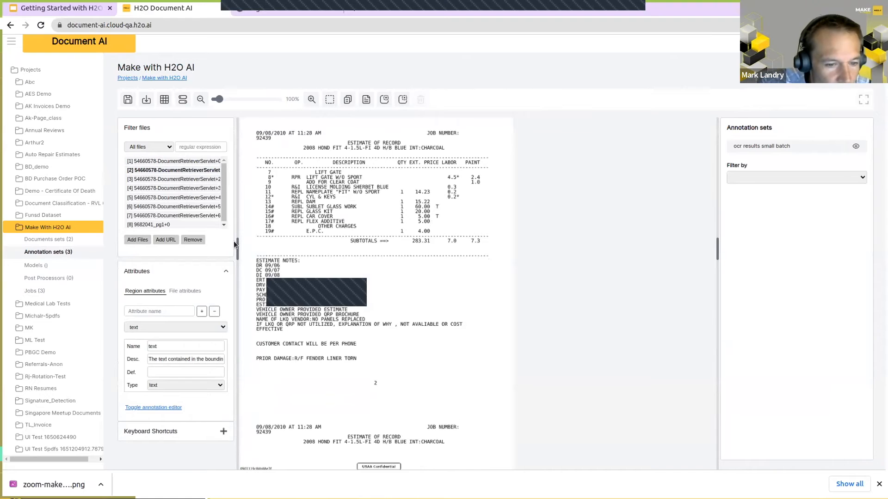
pyautogui.moveTo(237, 245); pyautogui.dragTo(260, 245)
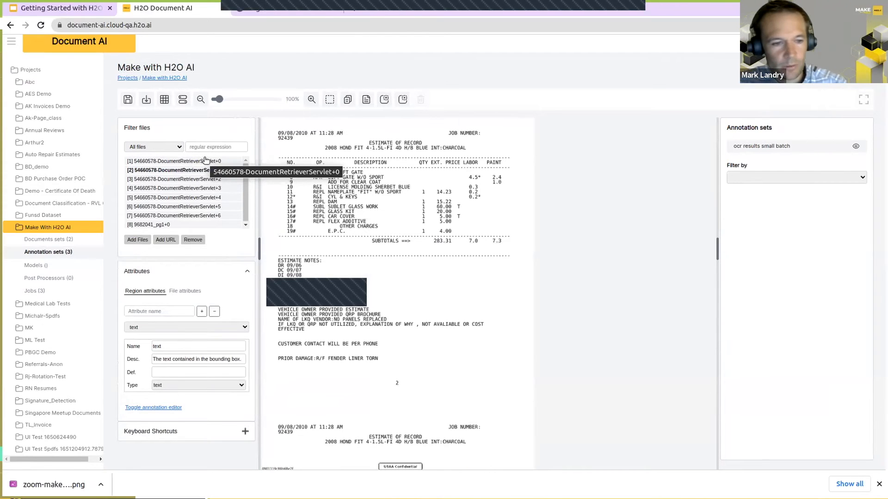
pyautogui.click(206, 161)
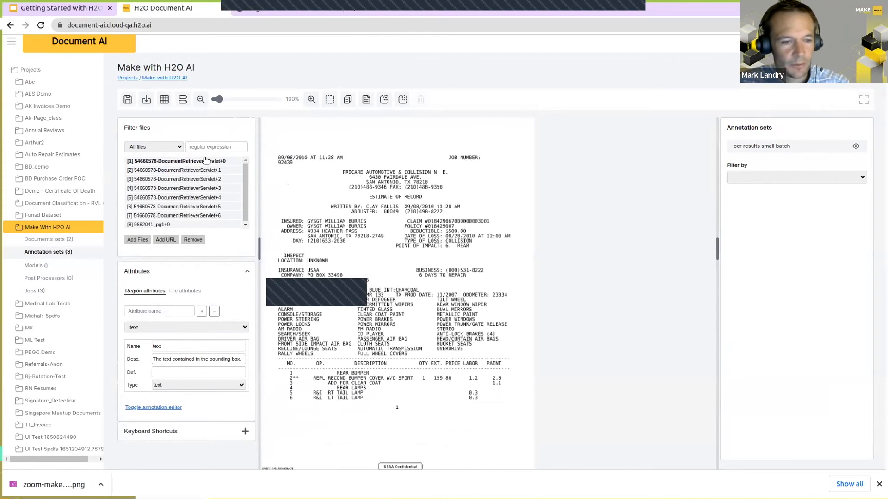
pyautogui.click(195, 178)
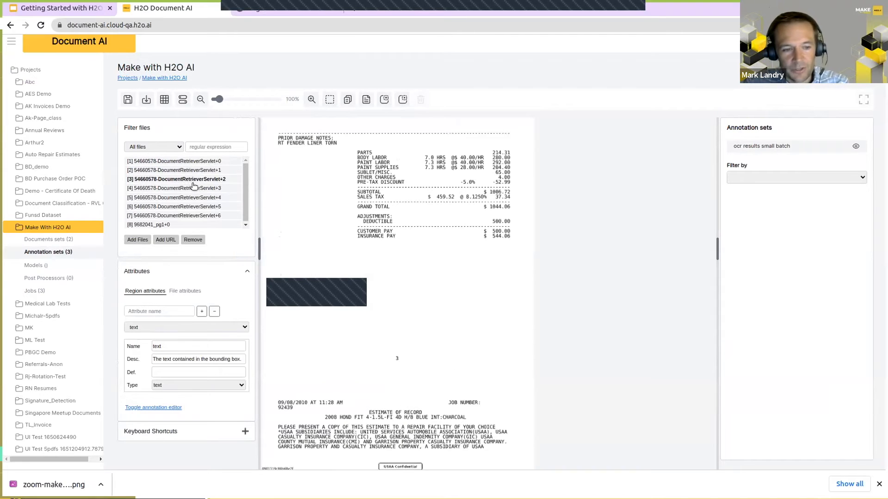
pyautogui.click(160, 225)
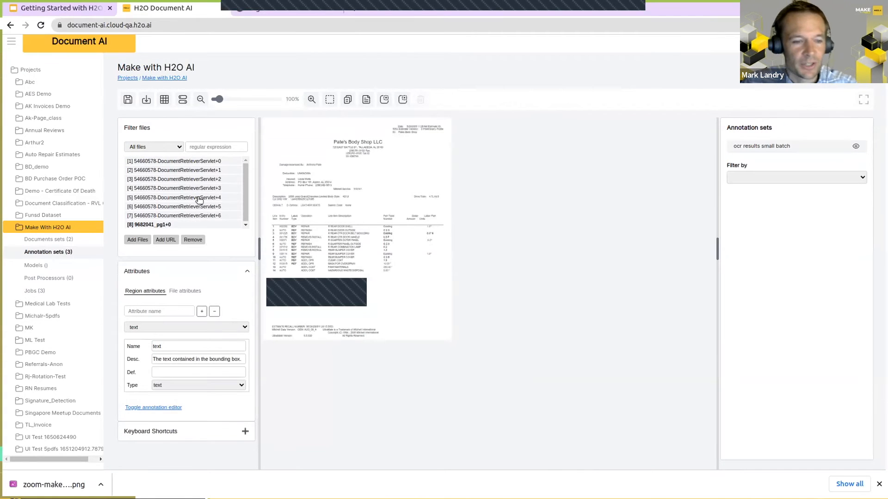
# Step: Page through the 54660578-DocumentRetrieverServlet files from +0 to +6 with the OCR region boxes displayed
pyautogui.click(201, 162)
pyautogui.press('Down')
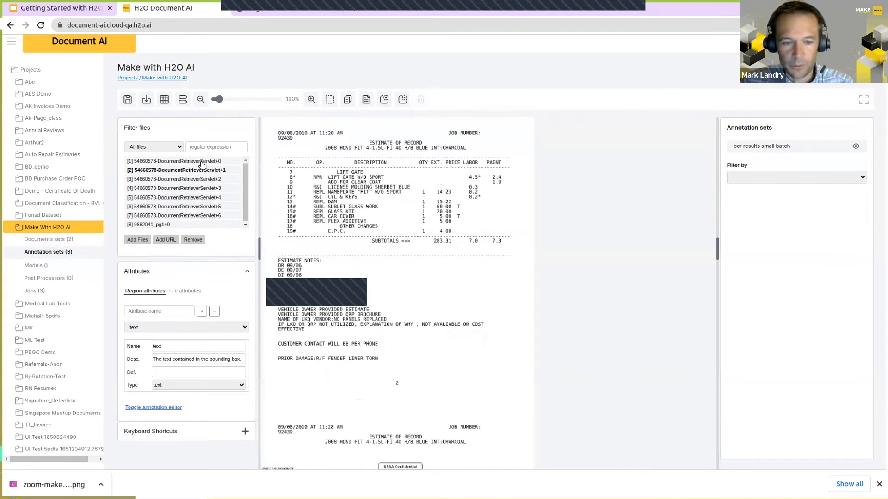
pyautogui.press('Down')
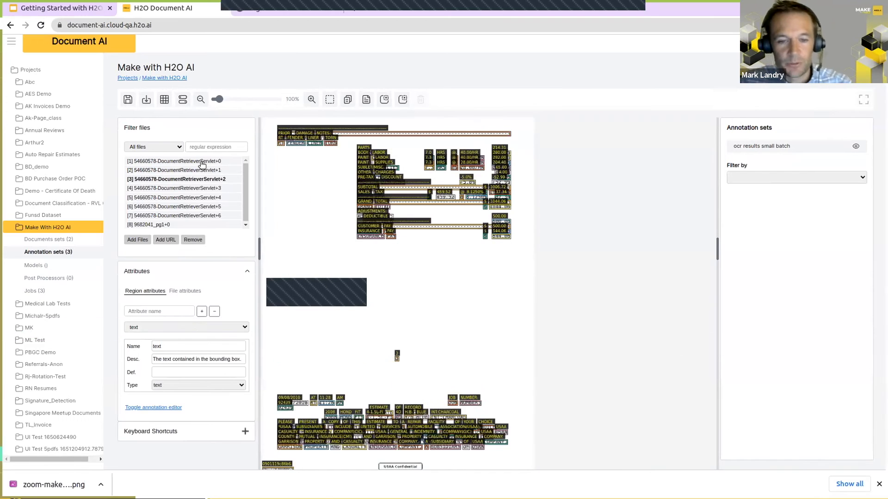
pyautogui.press('Down')
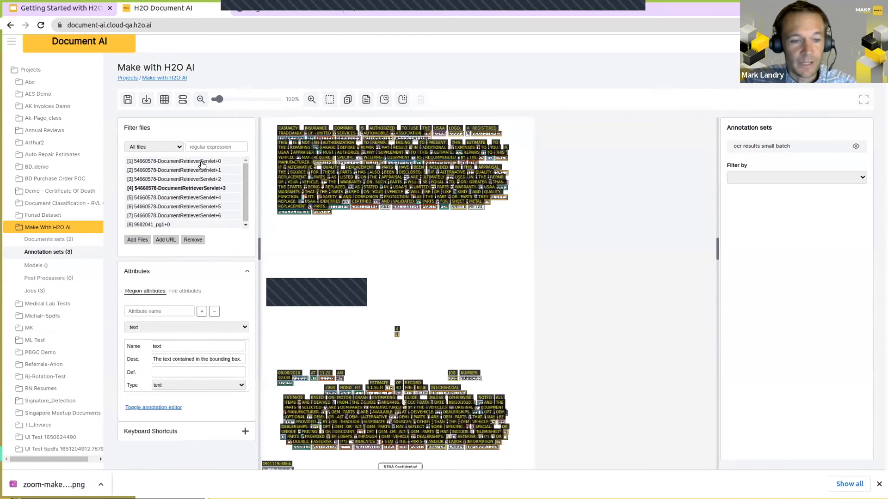
pyautogui.press('Down')
pyautogui.press('Down')
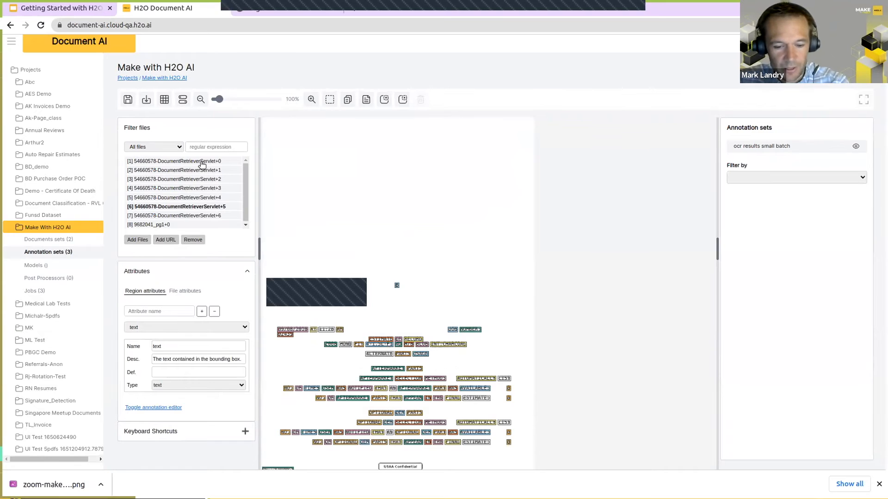
pyautogui.press('Down')
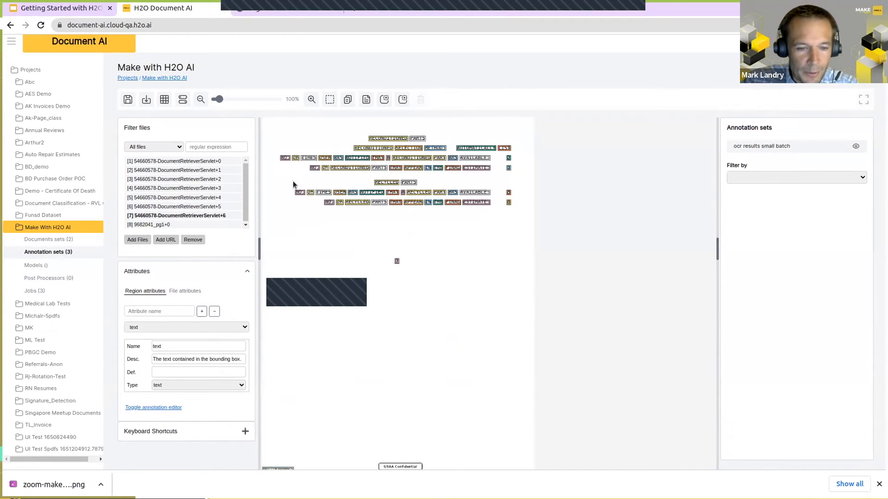
# Step: Zoom 9682041_pg1+0 to 250%, inspect the recognised text of the "Damage" region and compare the boxes with the bare scan
pyautogui.click(148, 225)
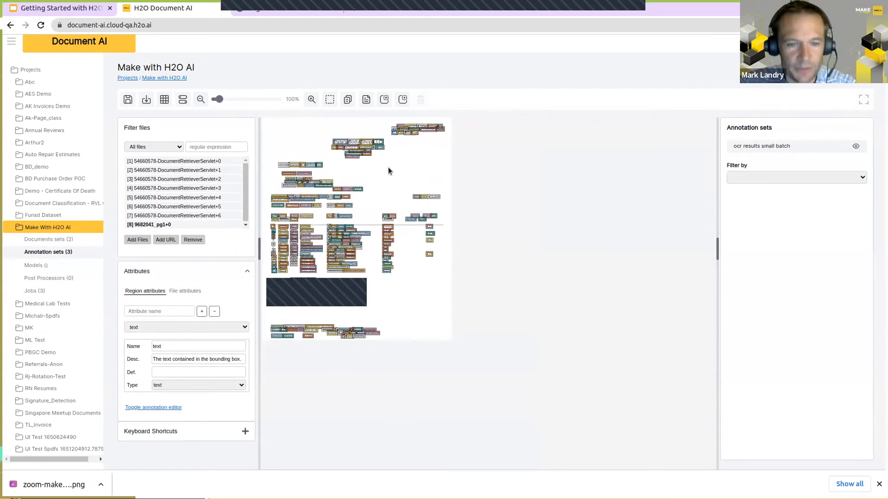
pyautogui.click(312, 99)
pyautogui.scroll(-1, 373, 191)
pyautogui.click(317, 160)
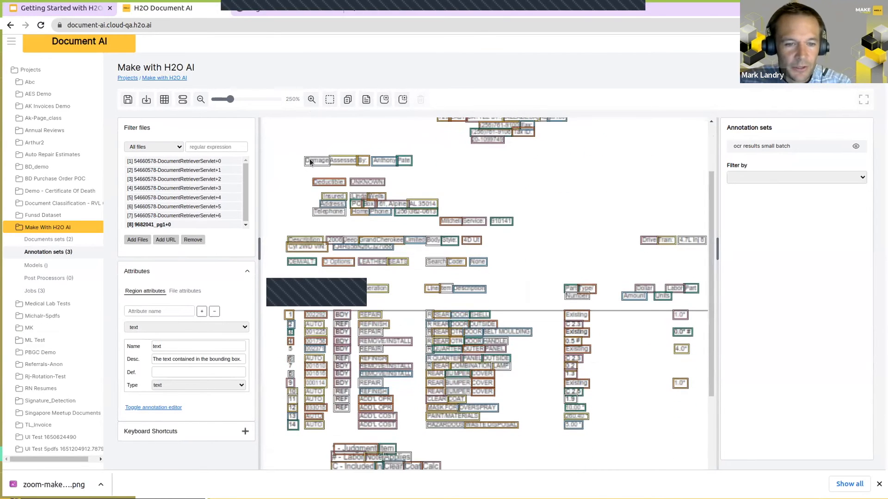
pyautogui.click(342, 161)
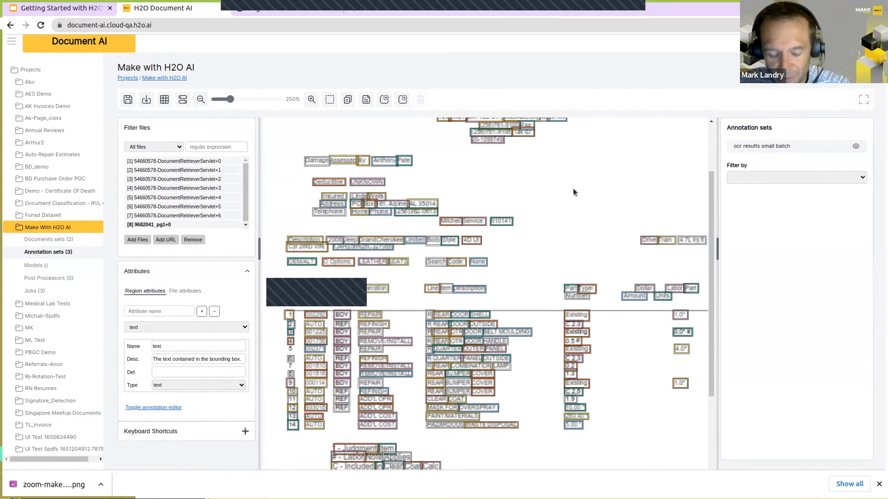
pyautogui.press('b')
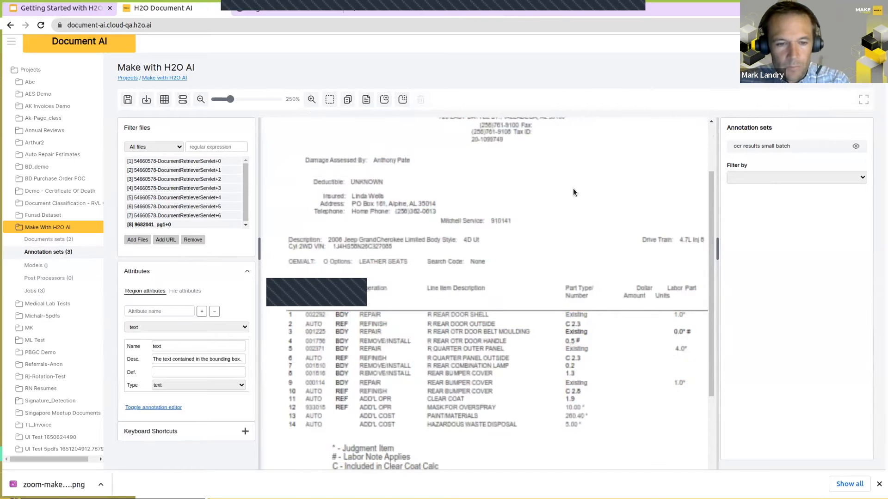
pyautogui.press('b')
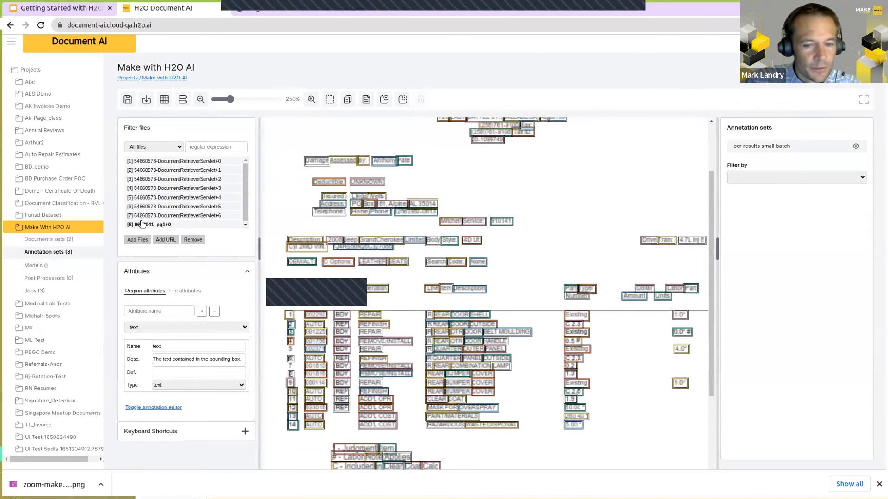
# Step: Display the recognised text labels on 9682041_pg1+0, check them from the line items up to the header, and hide them again
pyautogui.press('l')
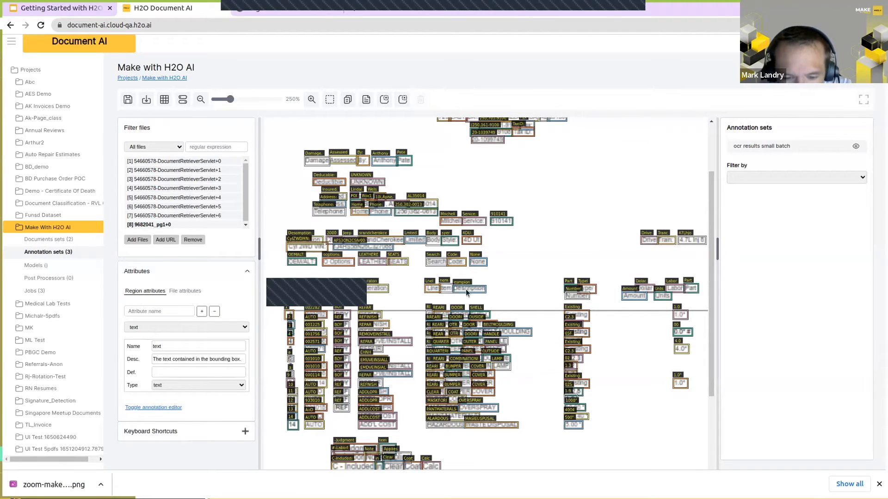
pyautogui.scroll(-3, 481, 298)
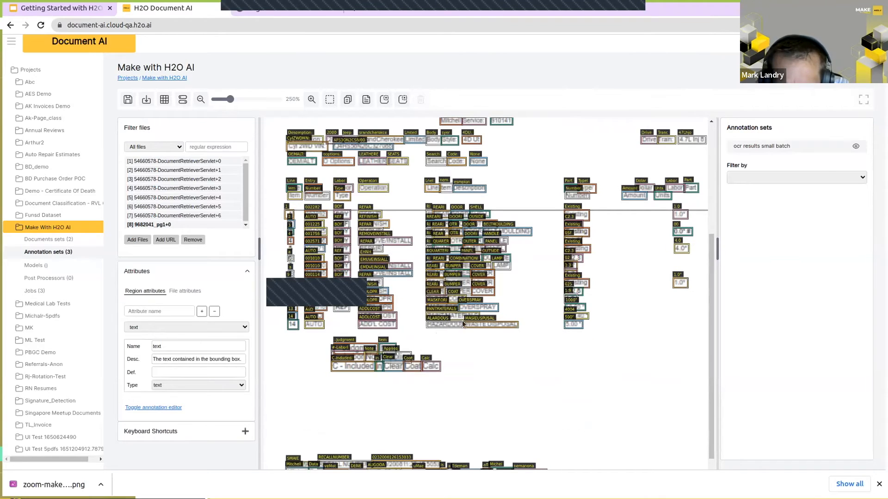
pyautogui.scroll(3, 543, 169)
pyautogui.scroll(2, 456, 159)
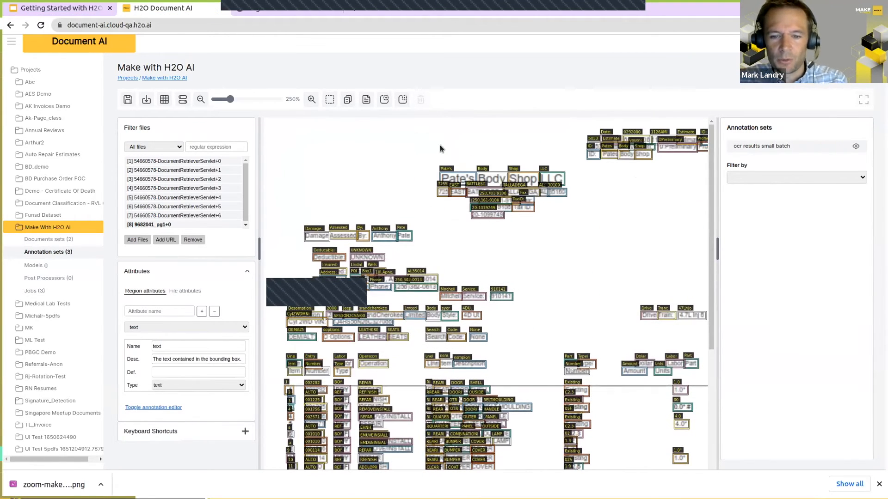
pyautogui.click(457, 178)
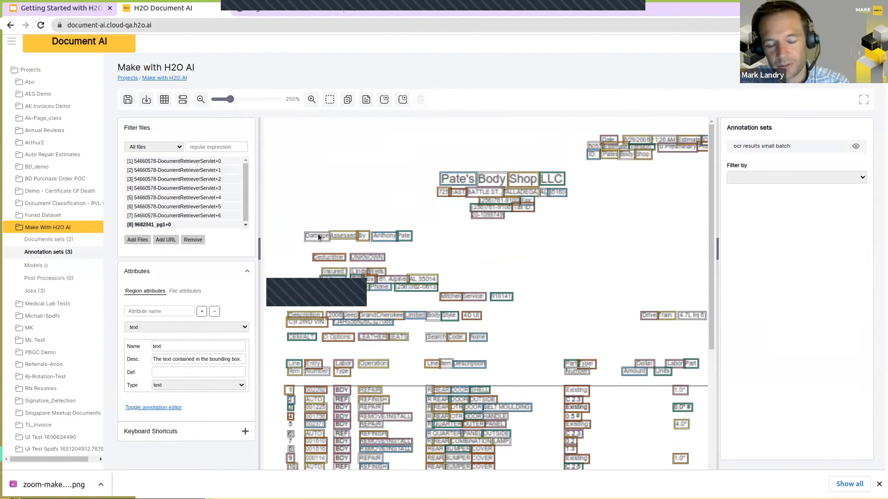
# Step: Open the small-batch Labels annotation set in page view
pyautogui.click(37, 252)
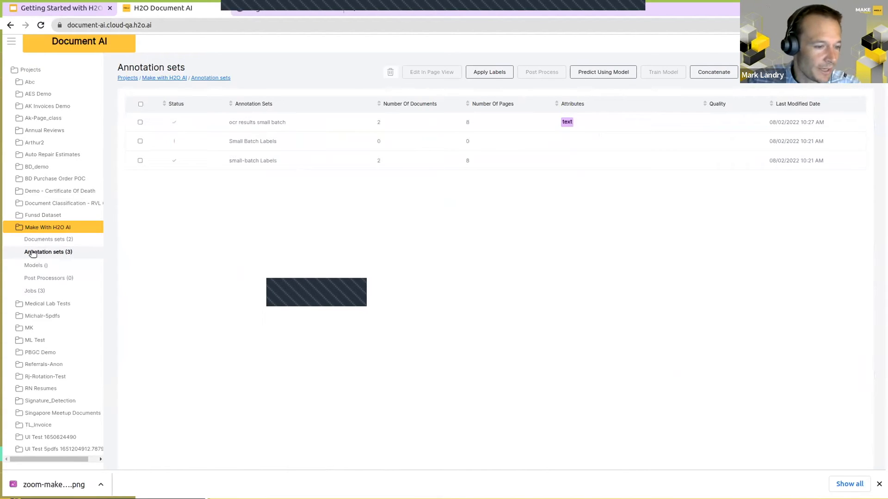
pyautogui.click(140, 161)
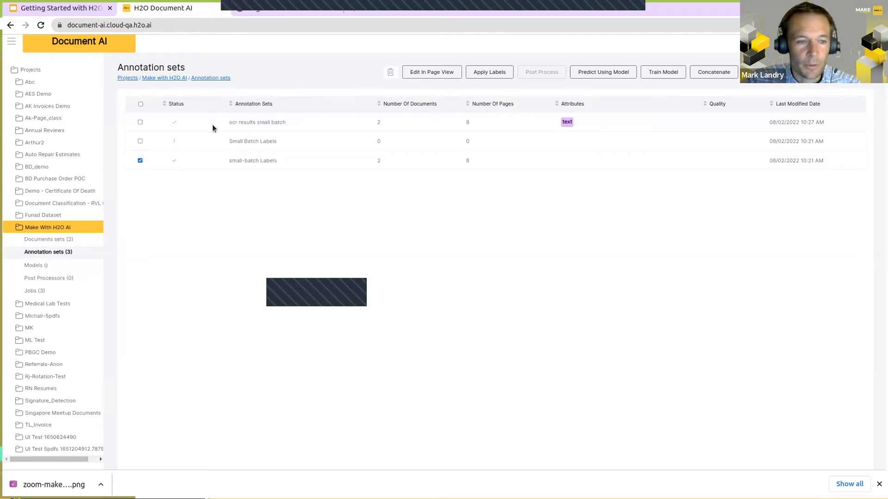
pyautogui.click(433, 73)
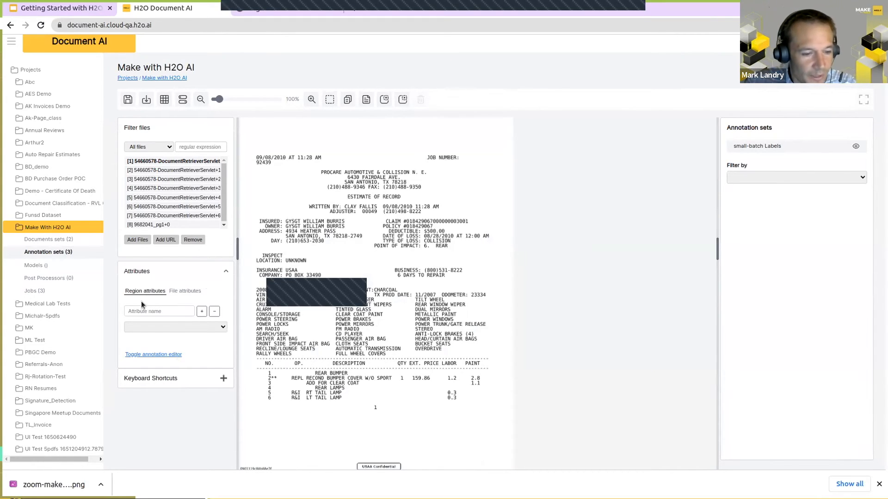
# Step: Add a region attribute named "label" to the small-batch Labels annotation set and set its type to dropdown
pyautogui.click(154, 311)
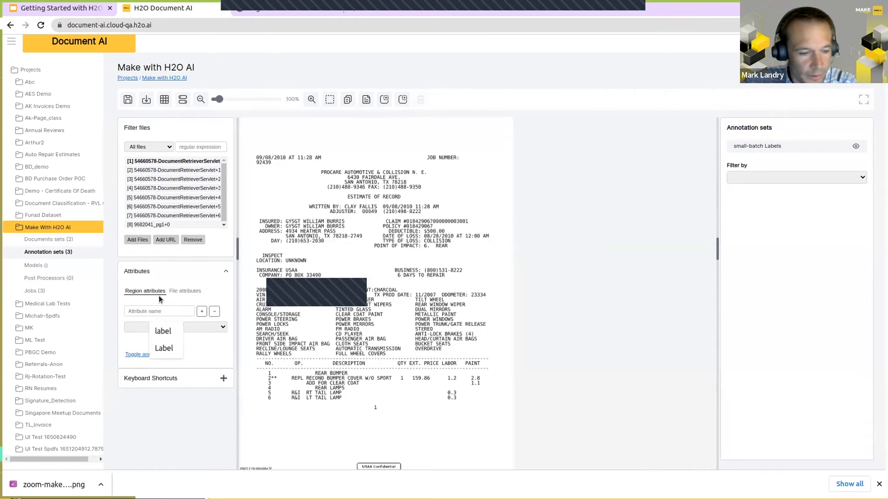
pyautogui.click(163, 331)
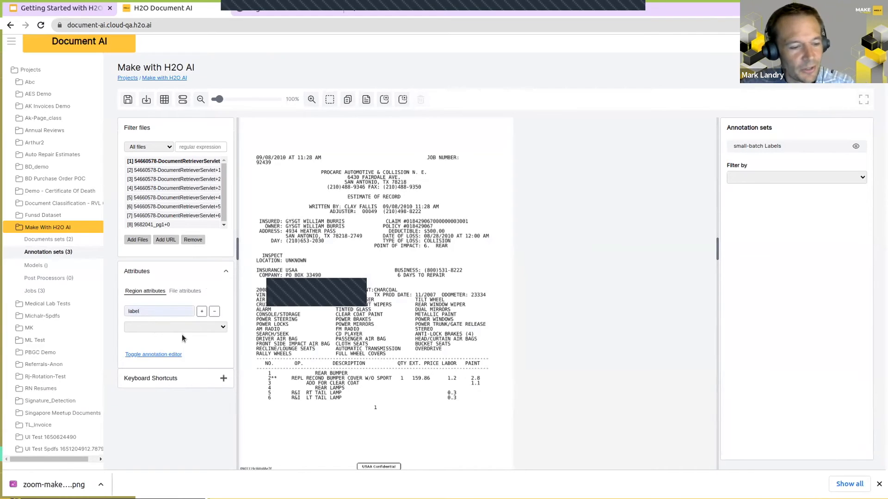
pyautogui.moveTo(138, 311); pyautogui.dragTo(118, 306)
pyautogui.click(149, 312)
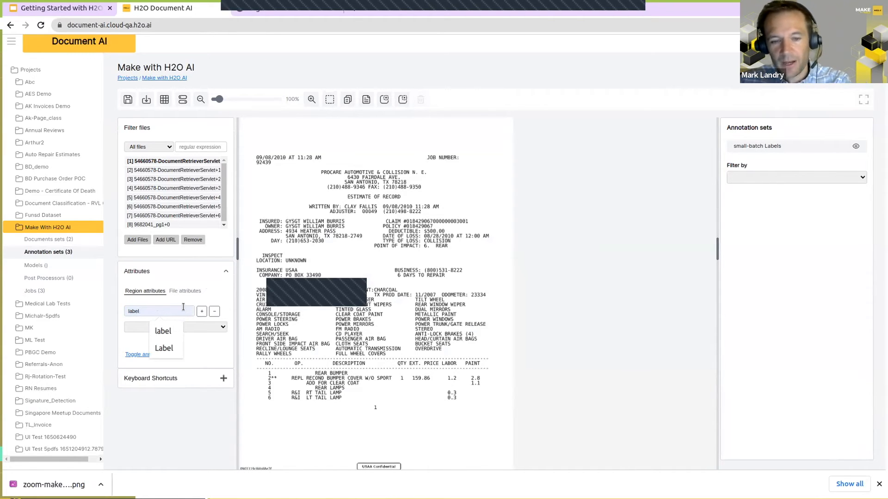
pyautogui.click(202, 311)
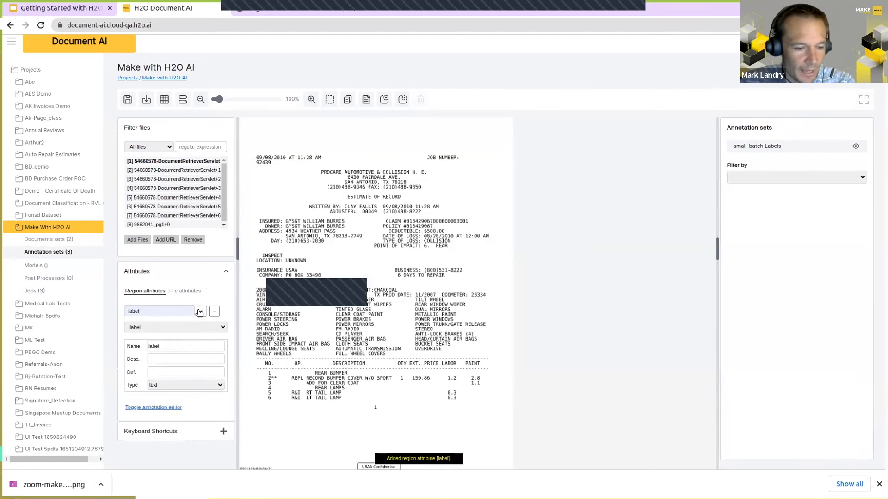
pyautogui.click(161, 386)
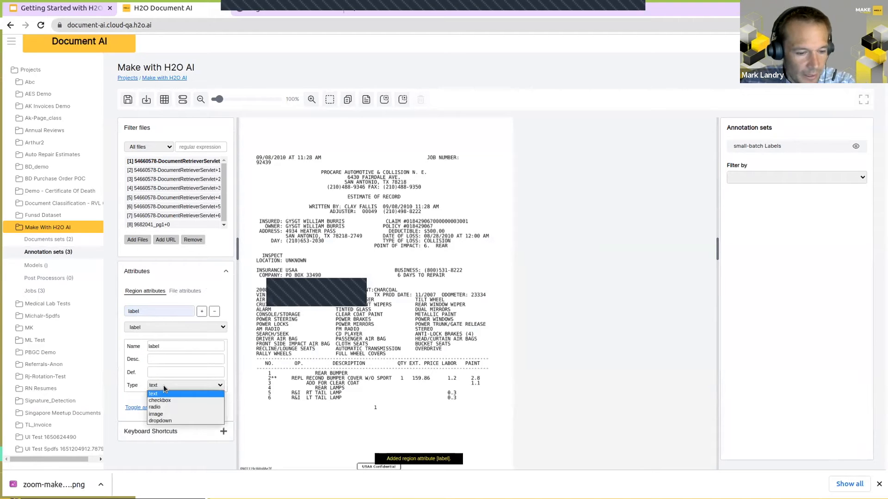
pyautogui.click(160, 422)
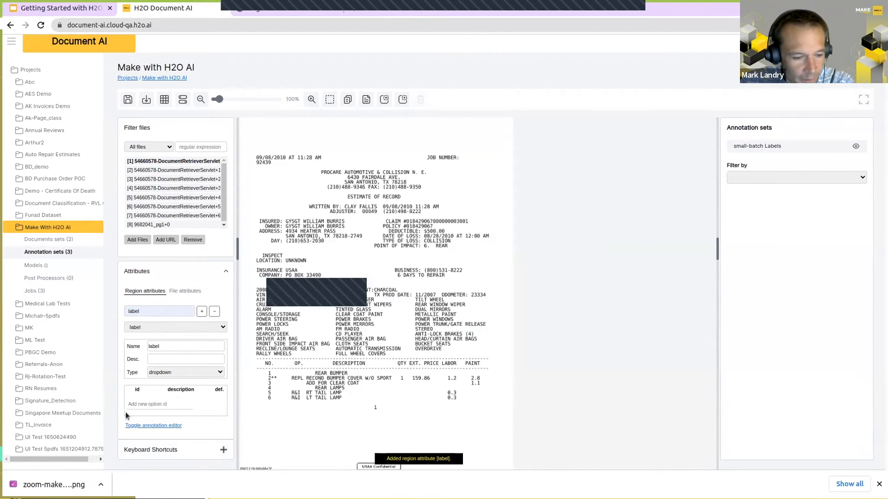
# Step: Add the options a, b and c to the label attribute's dropdown
pyautogui.click(139, 403)
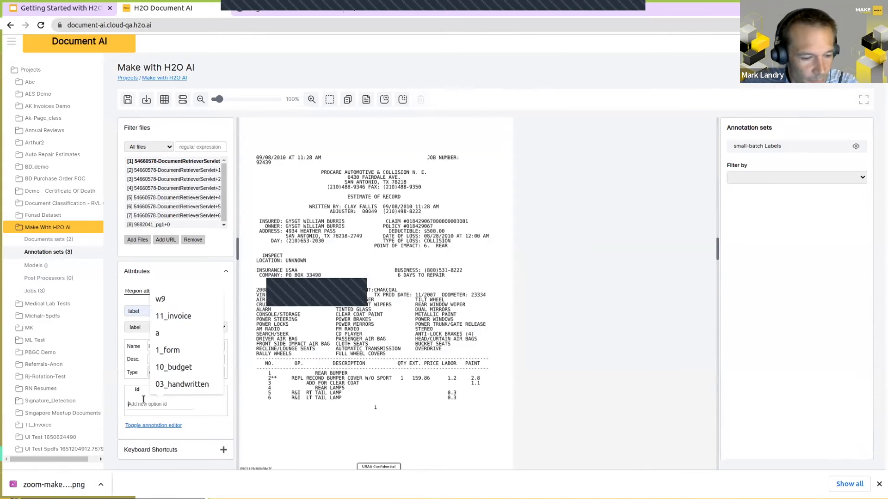
pyautogui.write('a')
pyautogui.press('Return')
pyautogui.write('b')
pyautogui.press('Return')
pyautogui.write('c')
pyautogui.press('Return')
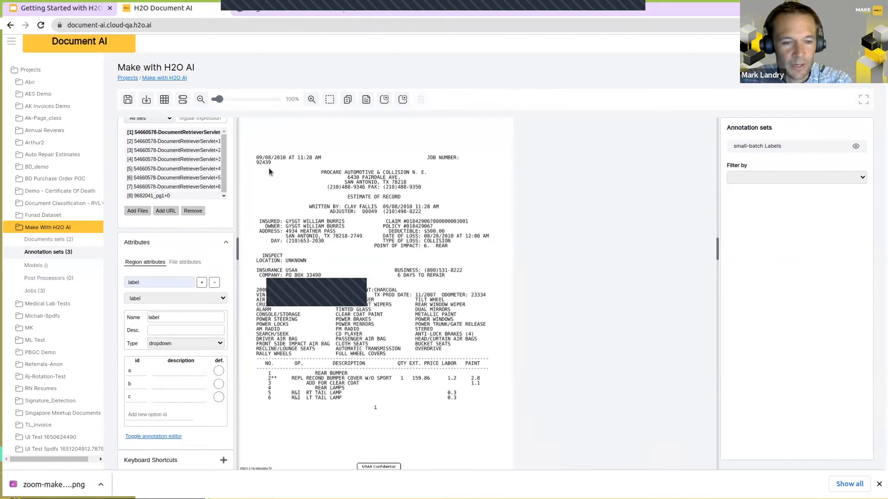
# Step: Draw a region around the date and time in the page header, assign it label a, and base the displayed region labels on the label attribute
pyautogui.moveTo(252, 151); pyautogui.dragTo(325, 160)
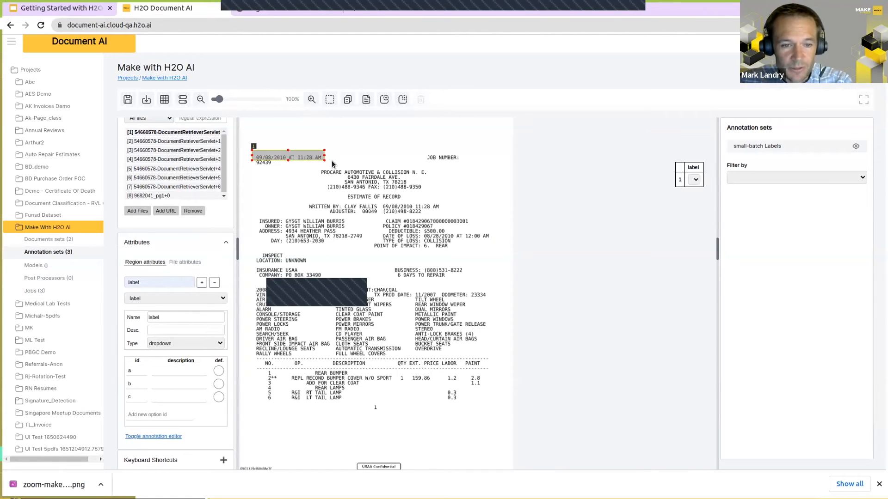
pyautogui.click(695, 179)
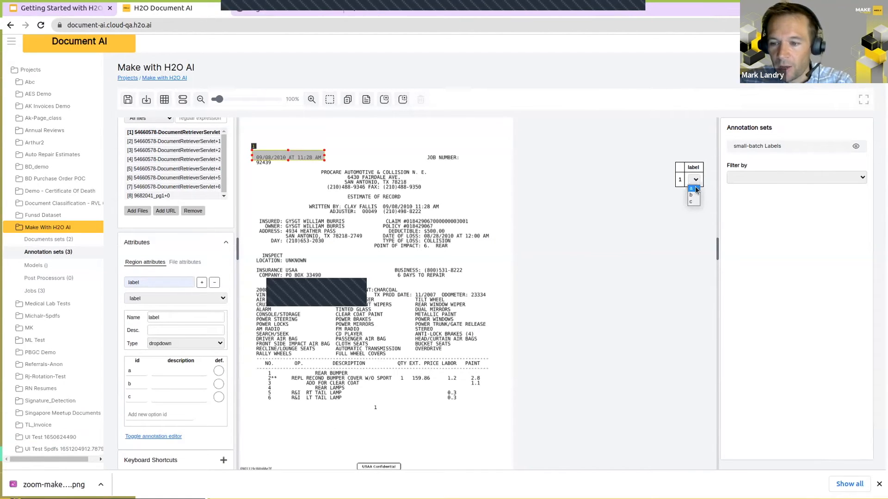
pyautogui.click(692, 189)
pyautogui.click(417, 201)
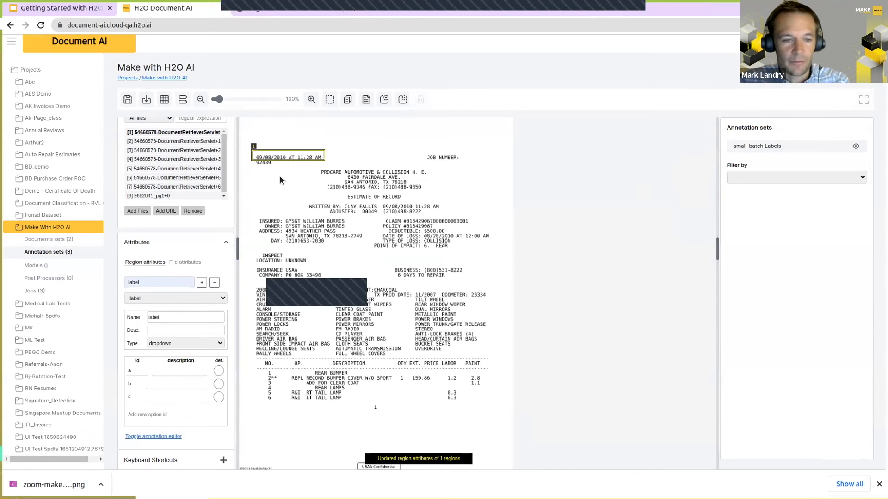
pyautogui.press('l')
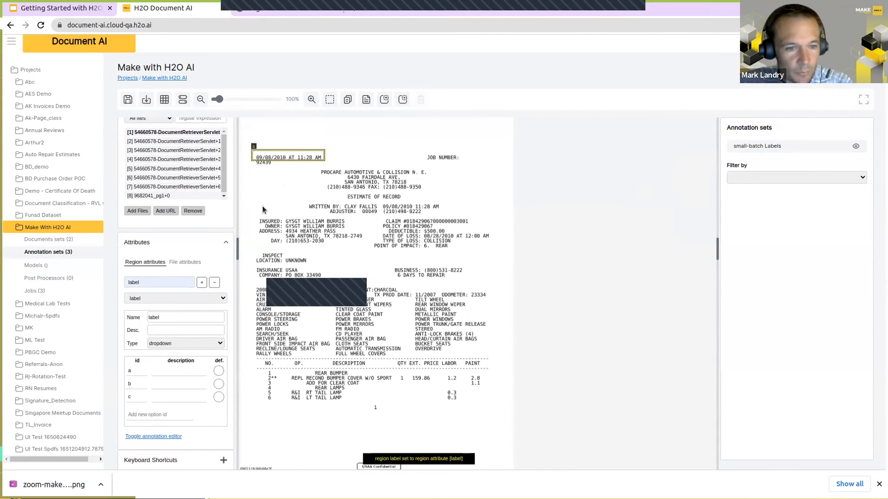
# Step: Draw a region around the claim number line on the first page and assign it one of the dropdown labels
pyautogui.moveTo(343, 194); pyautogui.dragTo(408, 202)
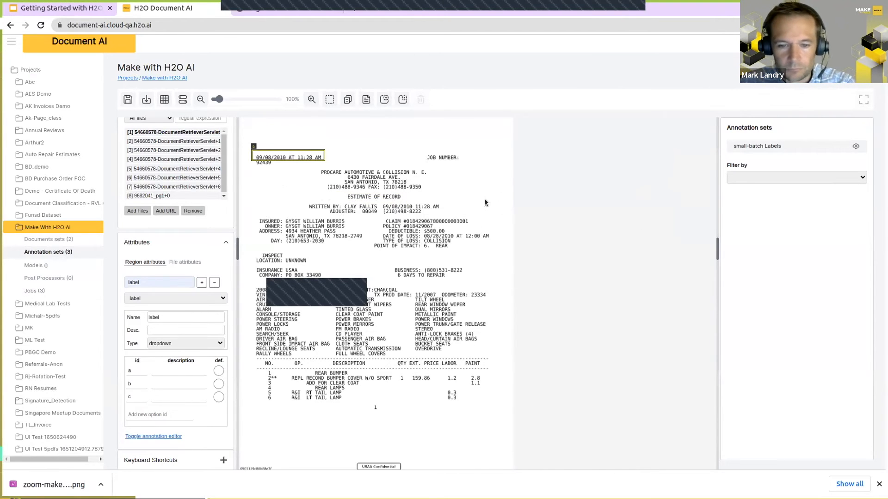
pyautogui.click(417, 165)
pyautogui.moveTo(402, 157); pyautogui.dragTo(452, 195)
pyautogui.moveTo(379, 213); pyautogui.dragTo(470, 225)
pyautogui.click(695, 243)
pyautogui.click(689, 260)
pyautogui.click(485, 266)
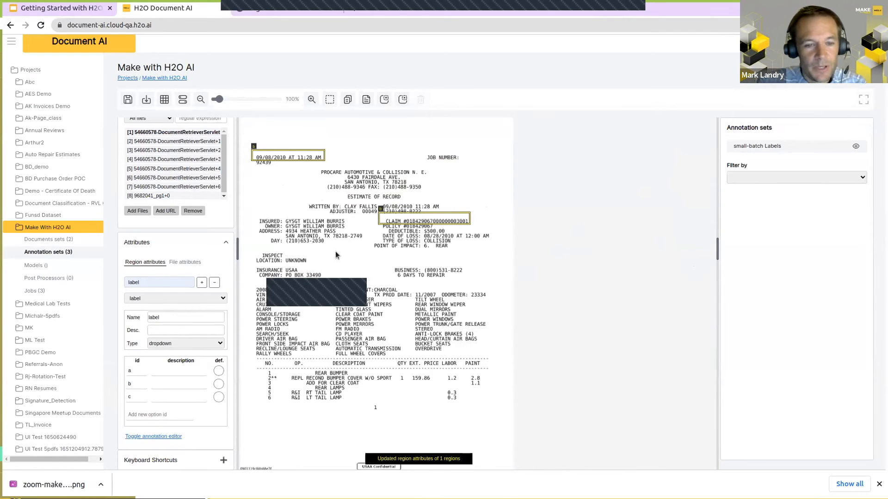
# Step: Check the first page's date region, then draw a region around the date and time in the second page's header without assigning a label
pyautogui.click(263, 154)
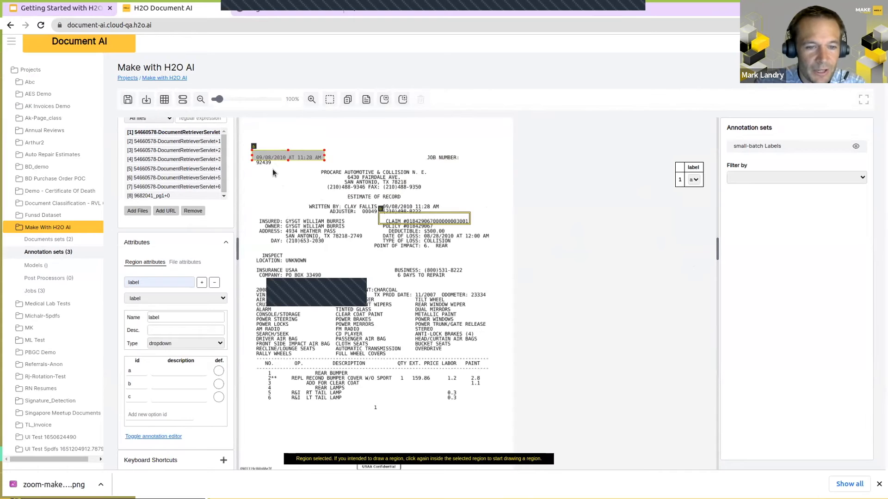
pyautogui.click(273, 168)
pyautogui.press('Right')
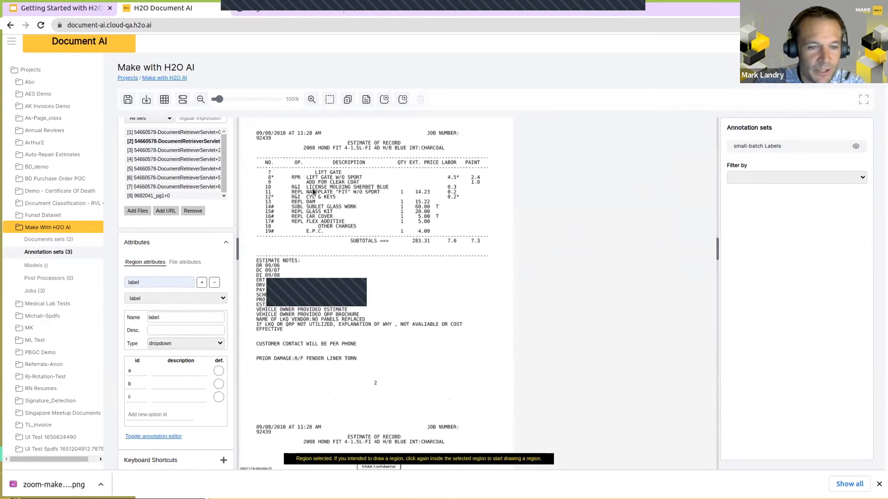
pyautogui.moveTo(253, 130); pyautogui.dragTo(332, 137)
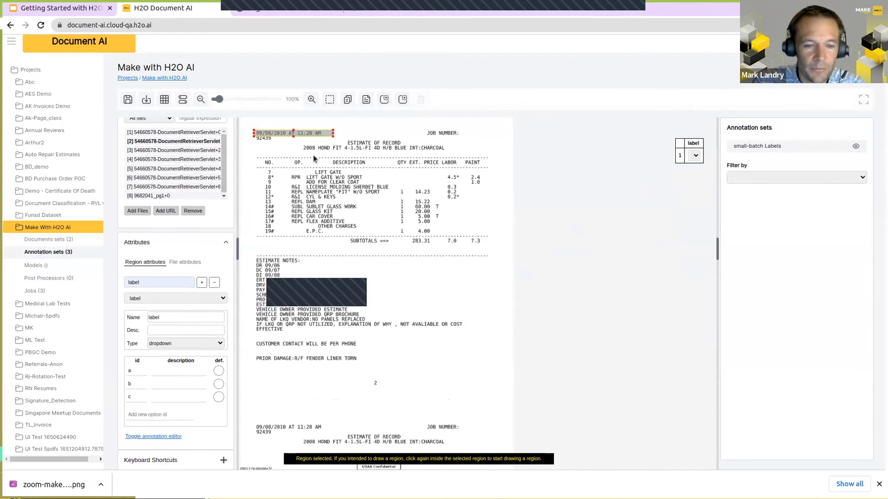
pyautogui.press('Right')
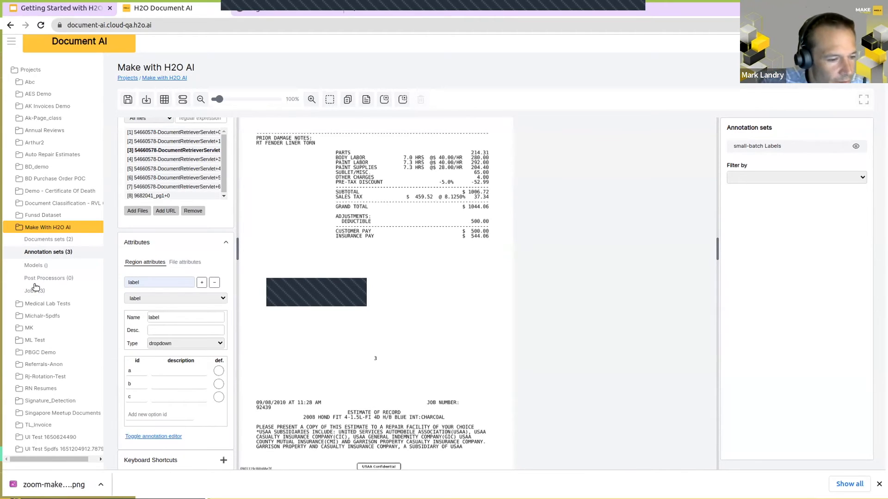
# Step: Open the Auto Repair Estimate Labels annotation set of the Auto Repair Estimates project in page view
pyautogui.click(52, 156)
pyautogui.click(43, 181)
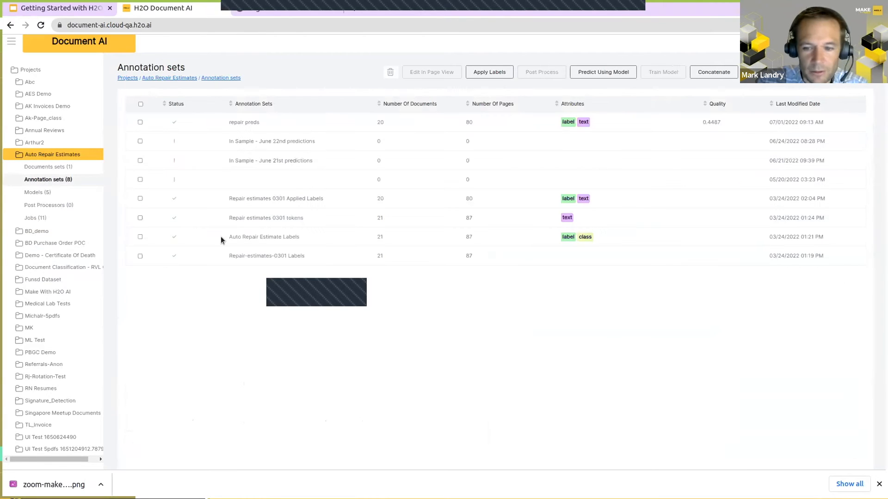
pyautogui.click(140, 237)
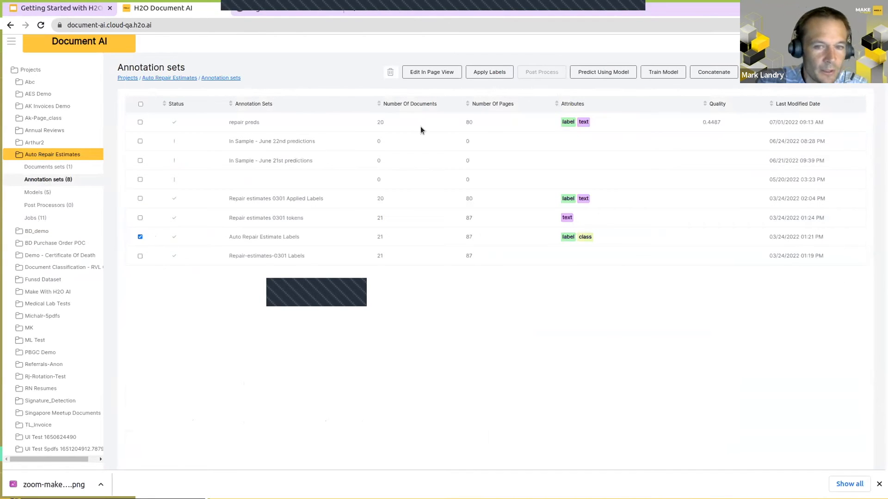
pyautogui.click(446, 73)
# Step: Inspect the dropdown options and the labels assigned to the body shop name, estimate date, claim number, insurance company and VIN regions
pyautogui.click(352, 131)
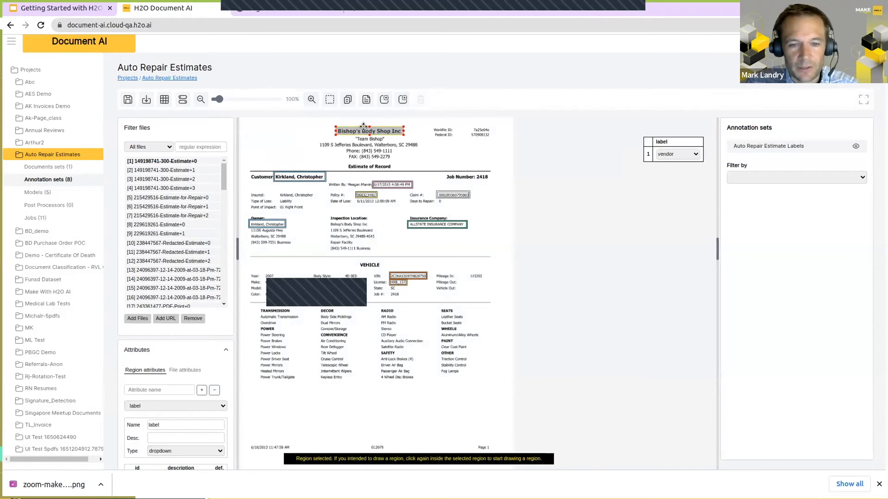
pyautogui.scroll(-5, 180, 425)
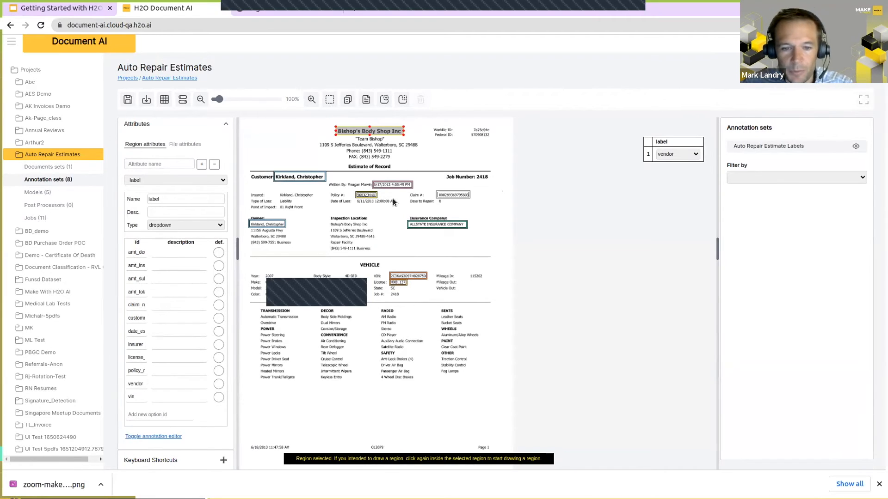
pyautogui.click(384, 187)
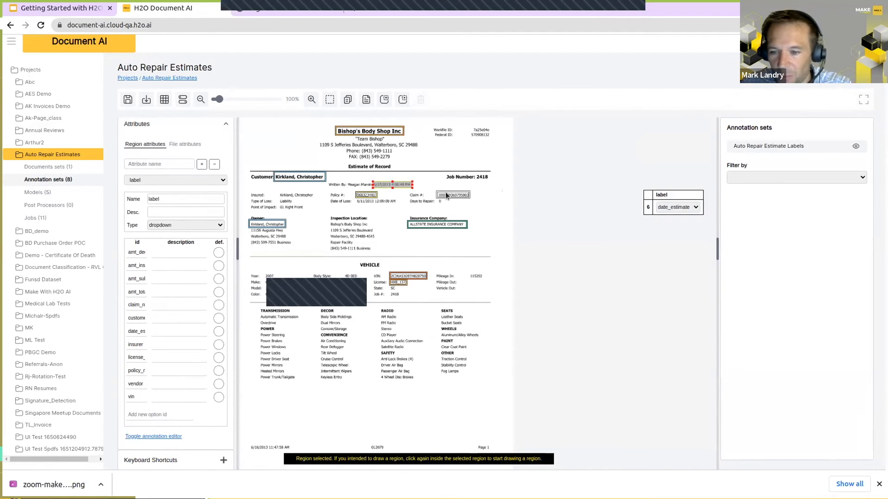
pyautogui.click(446, 196)
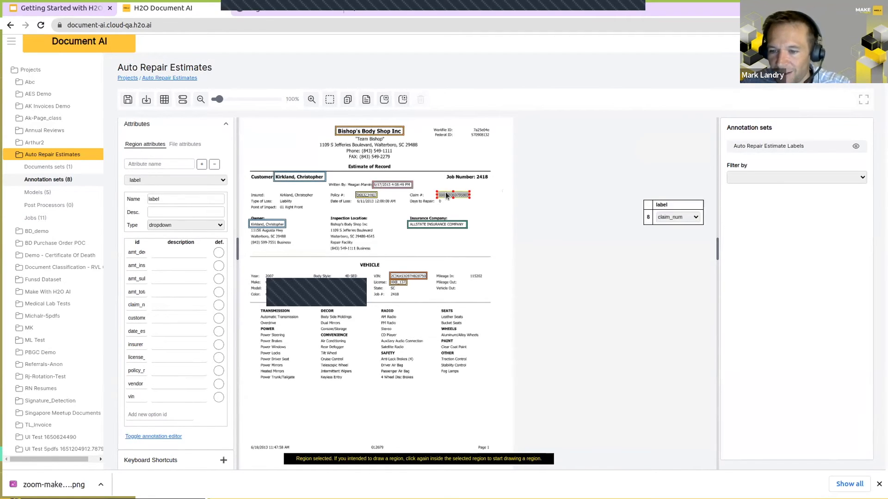
pyautogui.click(417, 226)
pyautogui.click(414, 276)
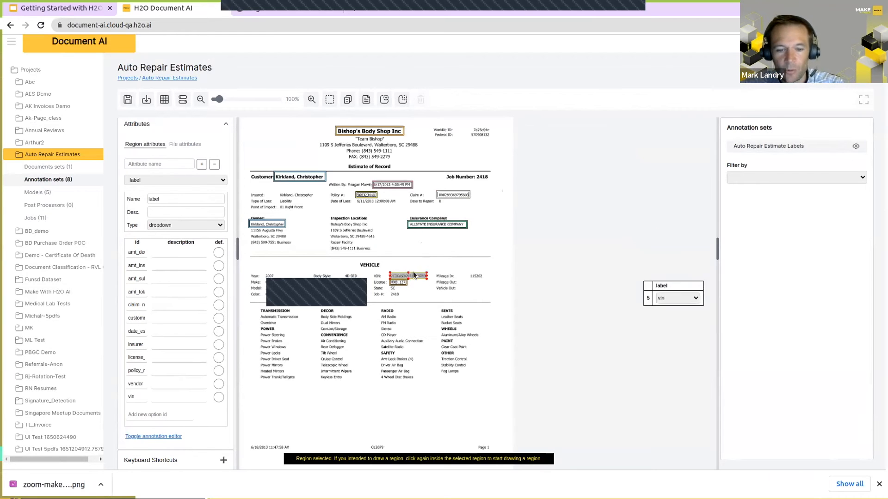
pyautogui.click(402, 248)
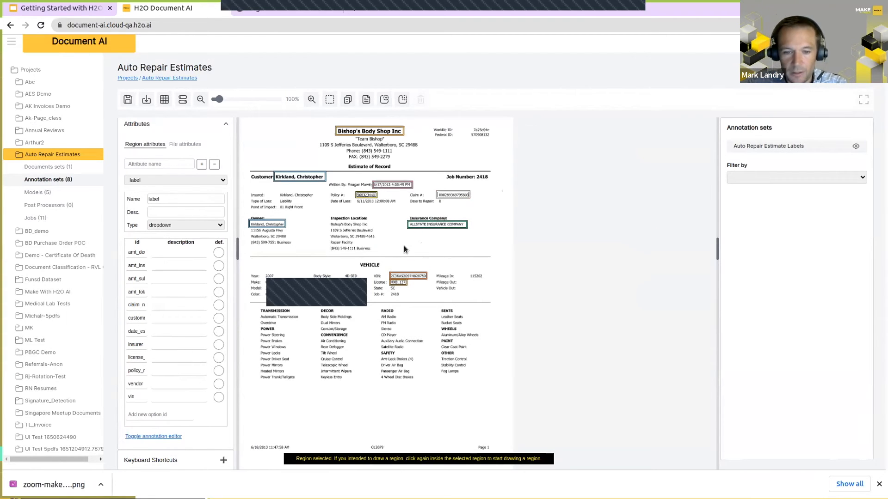
# Step: Go to the estimate's third page at 150% zoom and inspect the labels of the Subtotal, Grand Total, Deductible and Insurance Pay amounts
pyautogui.press('Right')
pyautogui.press('Right')
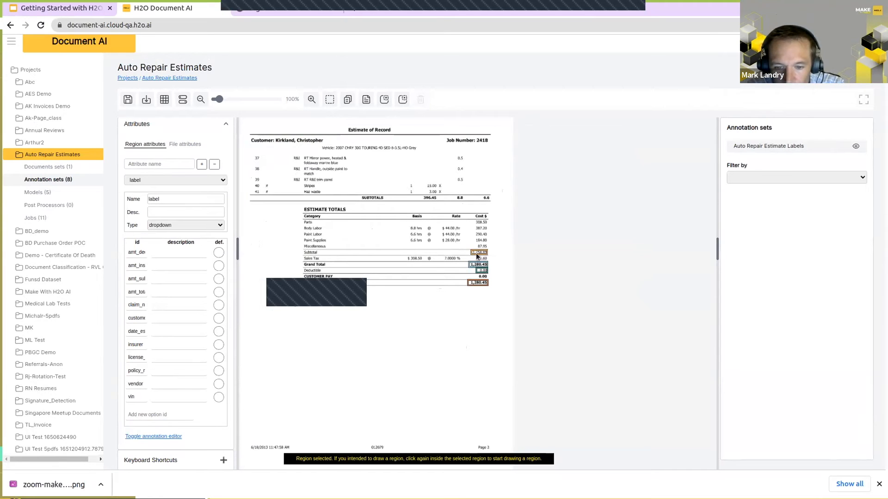
pyautogui.click(313, 100)
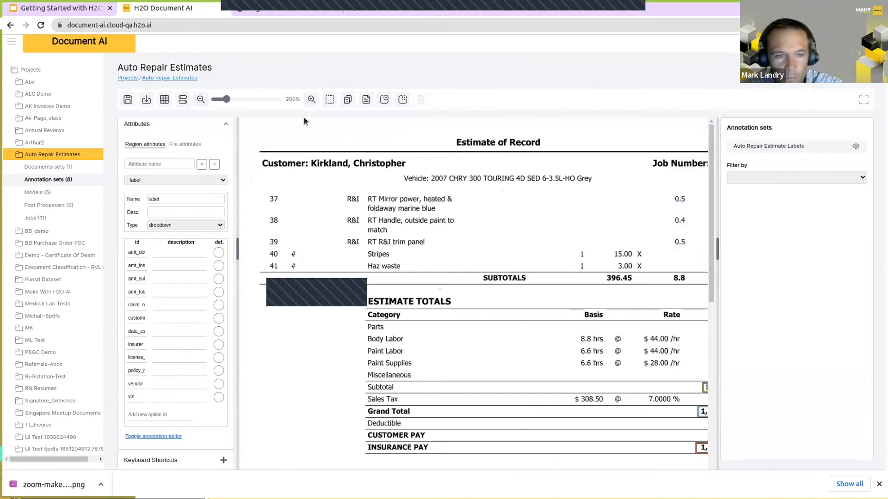
pyautogui.click(206, 104)
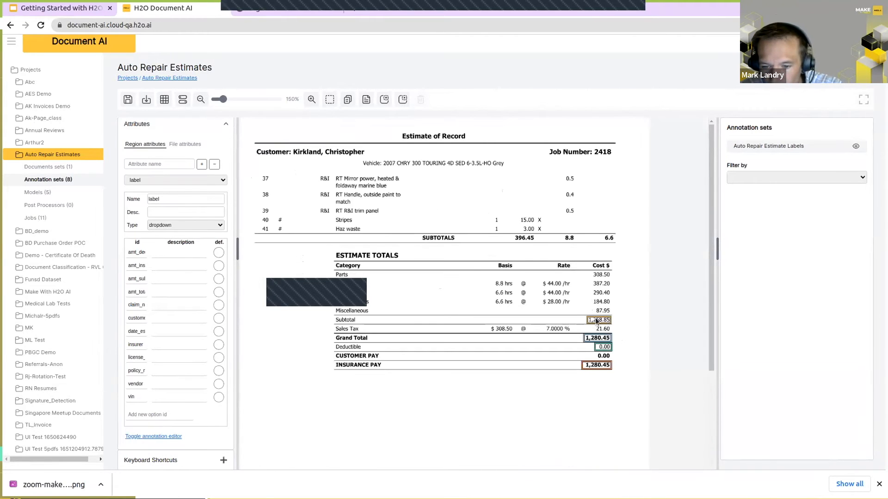
pyautogui.click(598, 320)
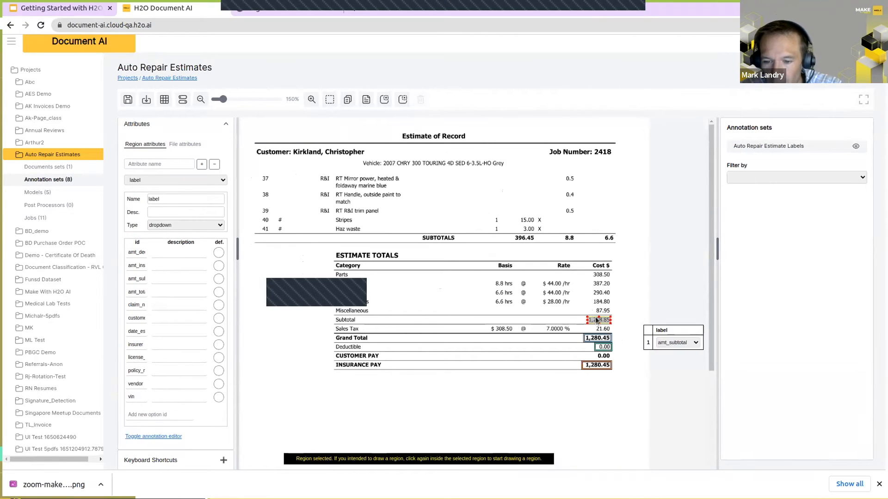
pyautogui.click(594, 340)
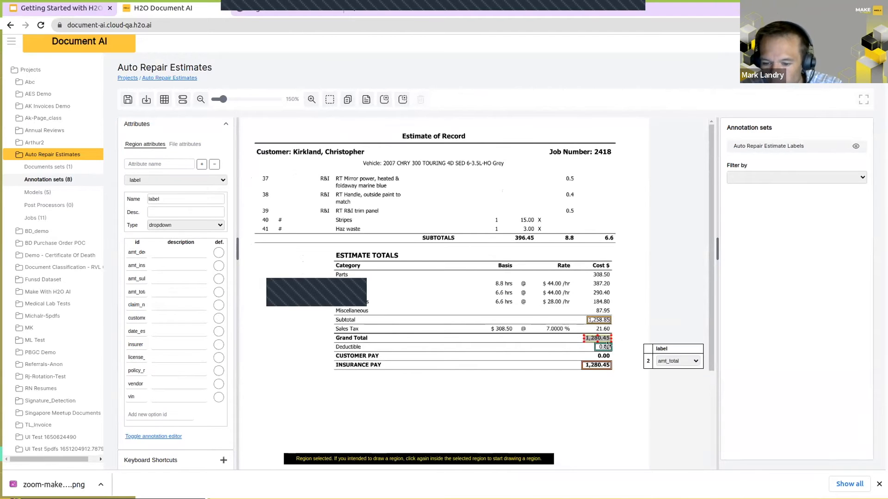
pyautogui.click(604, 348)
pyautogui.click(600, 365)
pyautogui.click(558, 347)
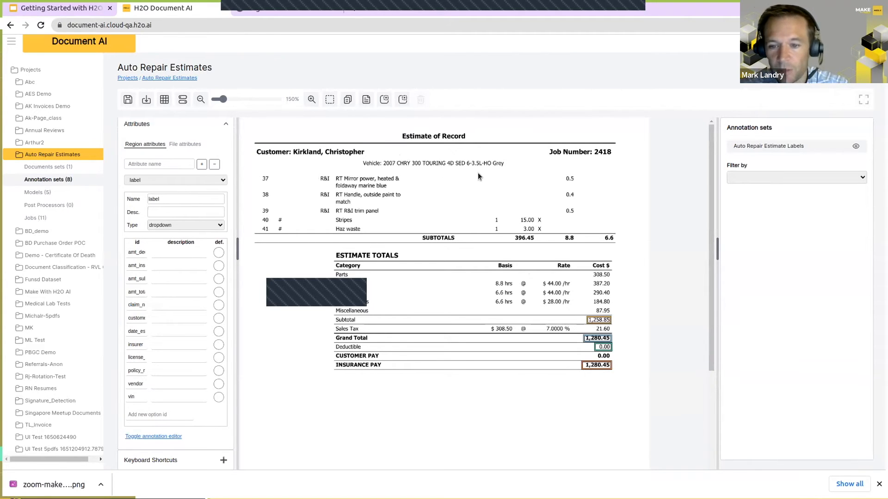
# Step: Draw a trial region over the labor value of line 37 on the third page and delete it
pyautogui.moveTo(581, 183); pyautogui.dragTo(583, 186)
pyautogui.click(554, 182)
pyautogui.click(576, 182)
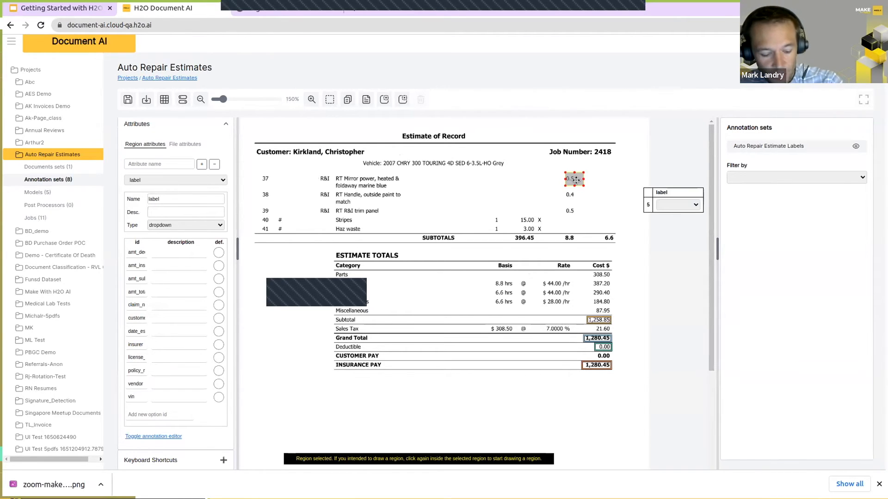
pyautogui.press('Delete')
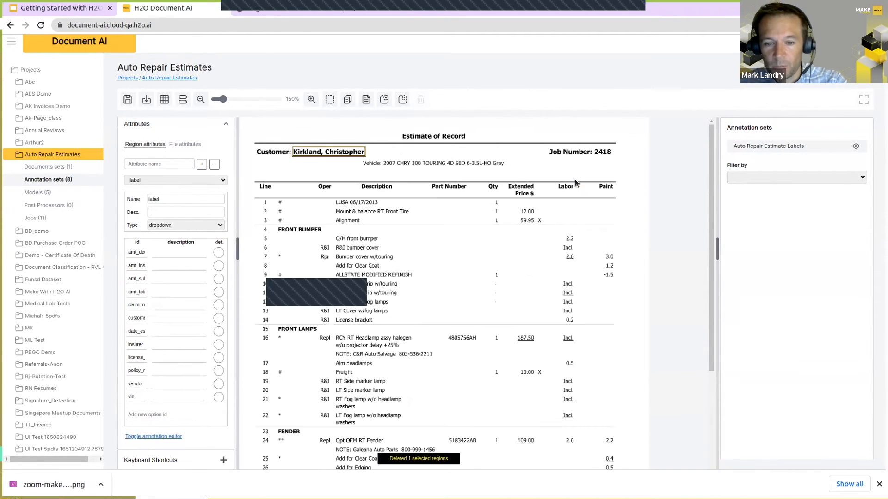
# Step: Draw a trial region over the Labor column header of the estimate and delete it
pyautogui.moveTo(551, 181); pyautogui.dragTo(585, 194)
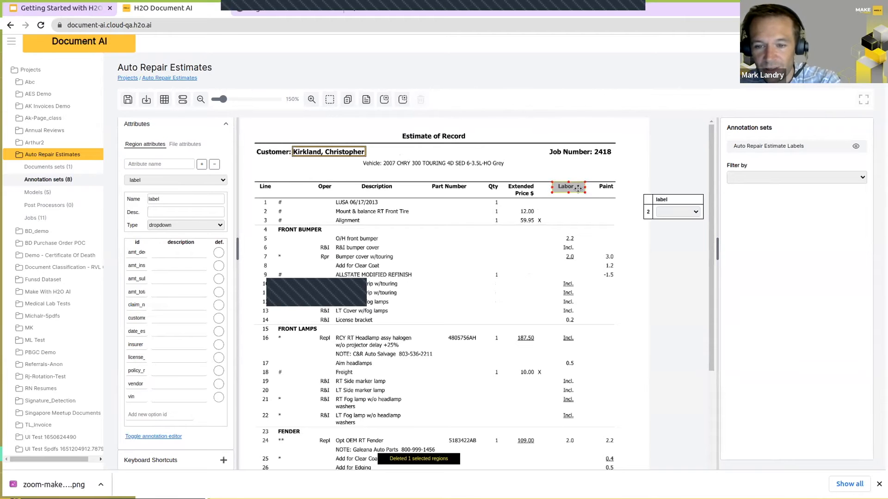
pyautogui.press('Delete')
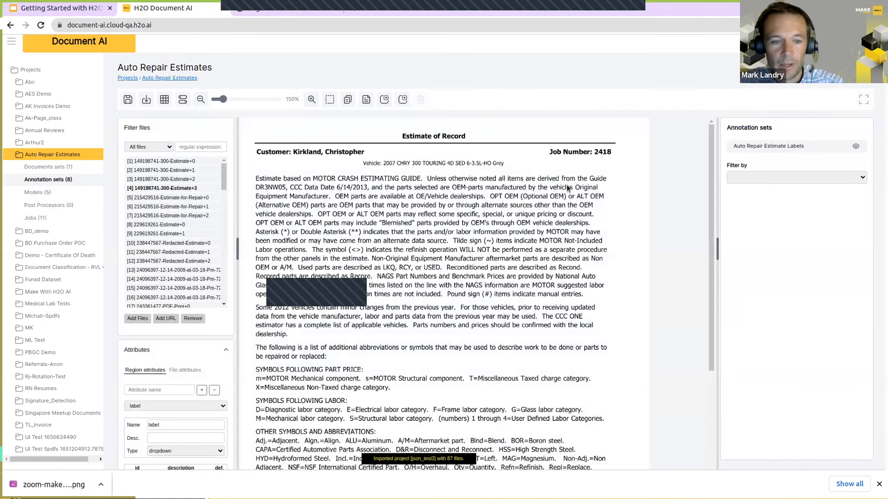
# Step: Review the labelled regions on the three 215429516-Estimate-for-Repair pages and continue to 229619261-Estimate+0
pyautogui.press('Right')
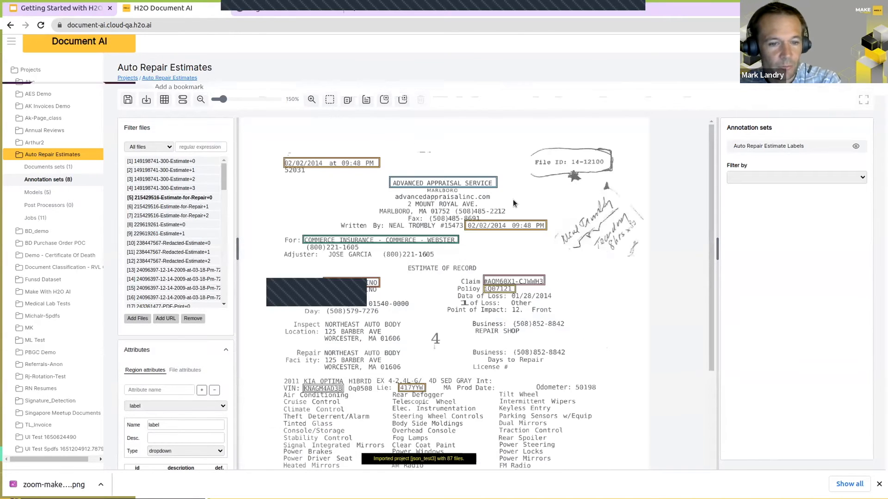
pyautogui.scroll(-3, 487, 294)
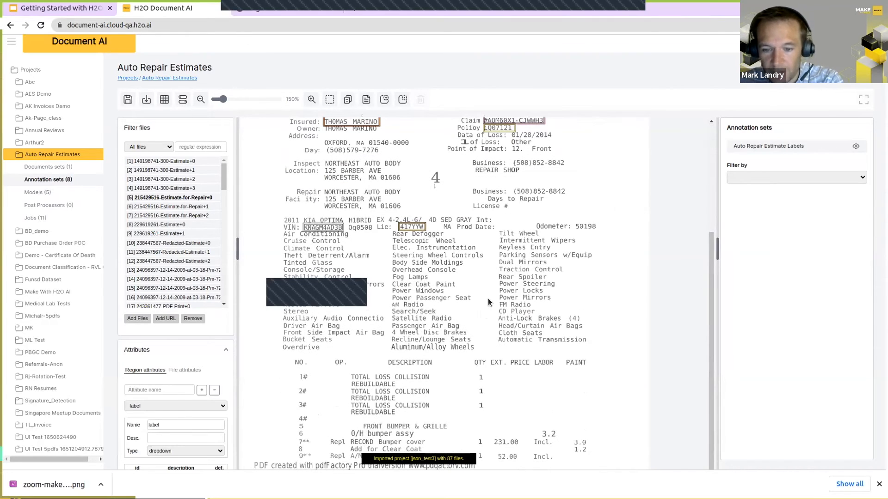
pyautogui.scroll(3, 566, 215)
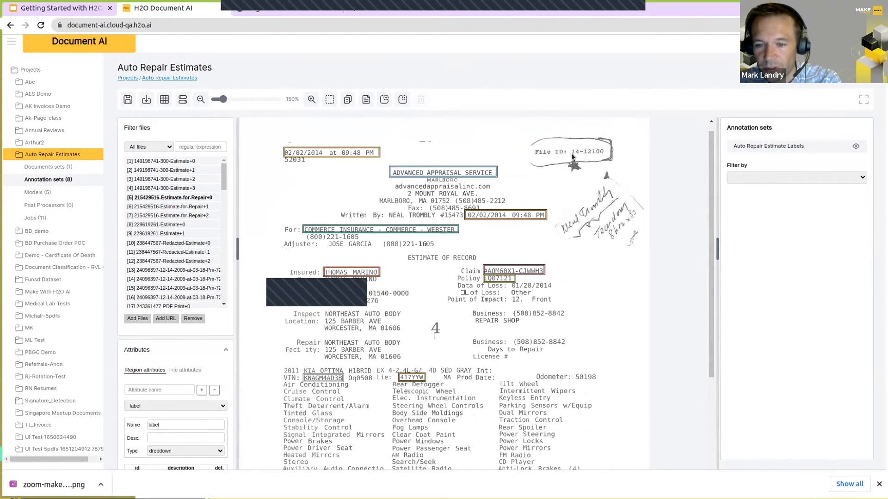
pyautogui.press('Right')
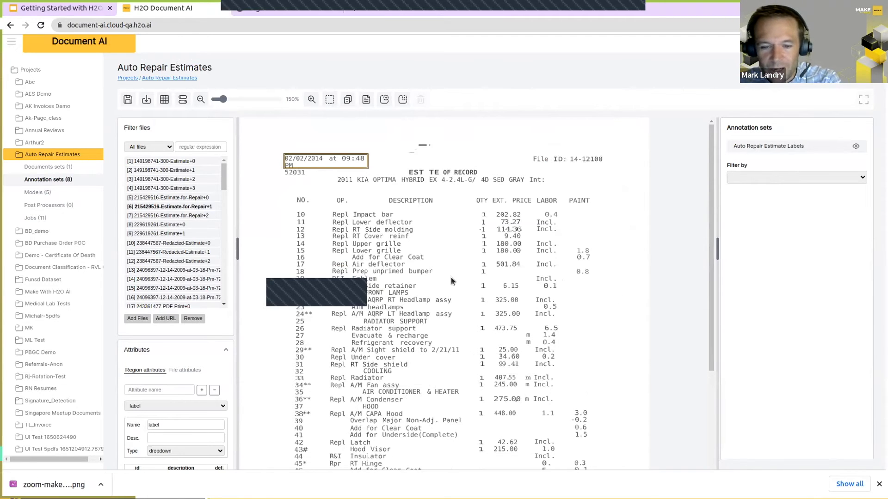
pyautogui.press('Right')
pyautogui.scroll(-3, 537, 257)
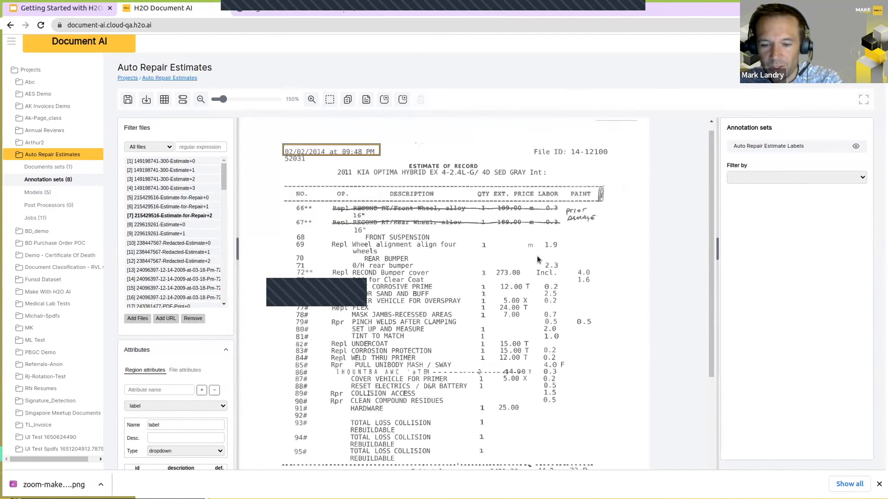
pyautogui.press('Right')
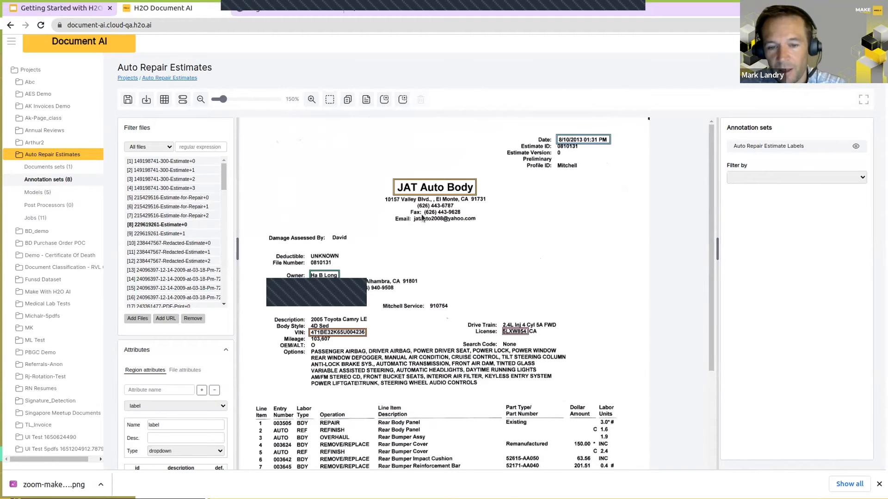
# Step: Inspect the label of the JAT Auto Body region and view the estimate's totals page for comparison
pyautogui.click(467, 189)
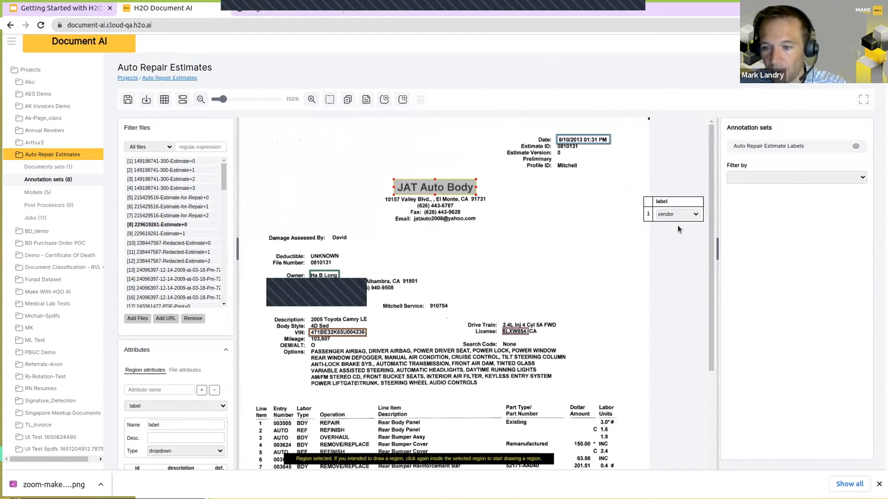
pyautogui.click(565, 206)
pyautogui.press('Right')
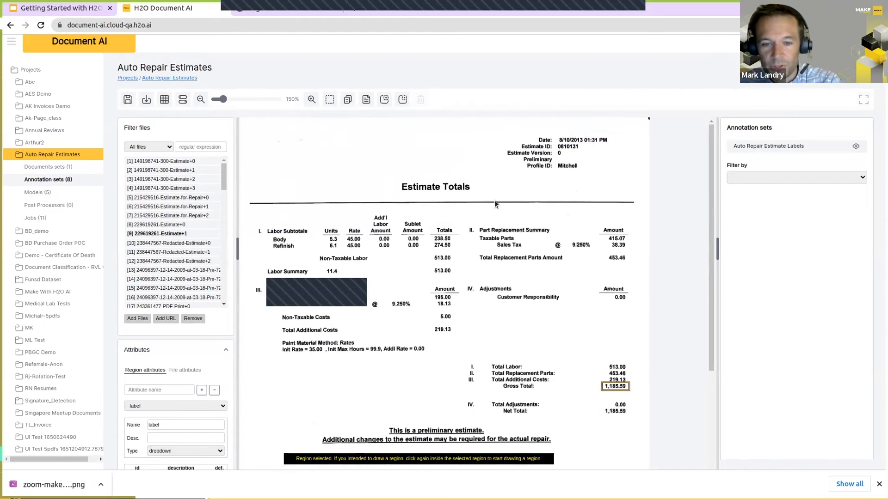
pyautogui.press('Left')
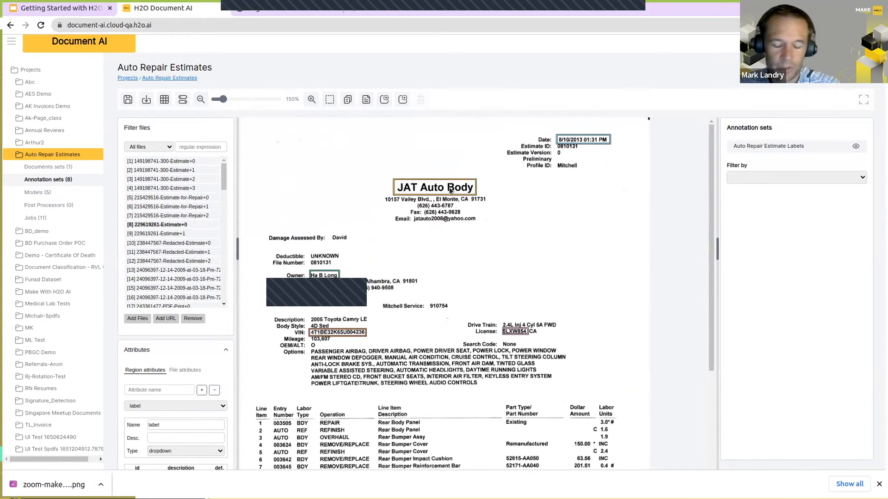
pyautogui.click(435, 189)
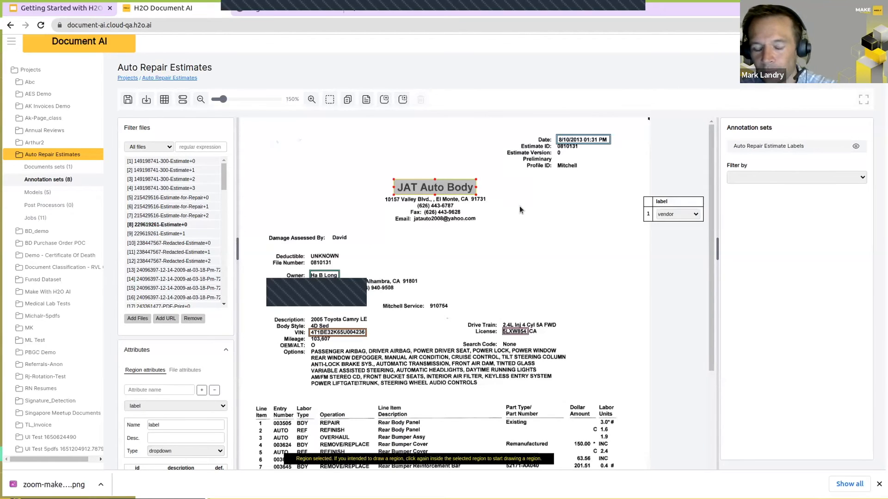
pyautogui.click(518, 207)
pyautogui.click(424, 190)
pyautogui.click(440, 174)
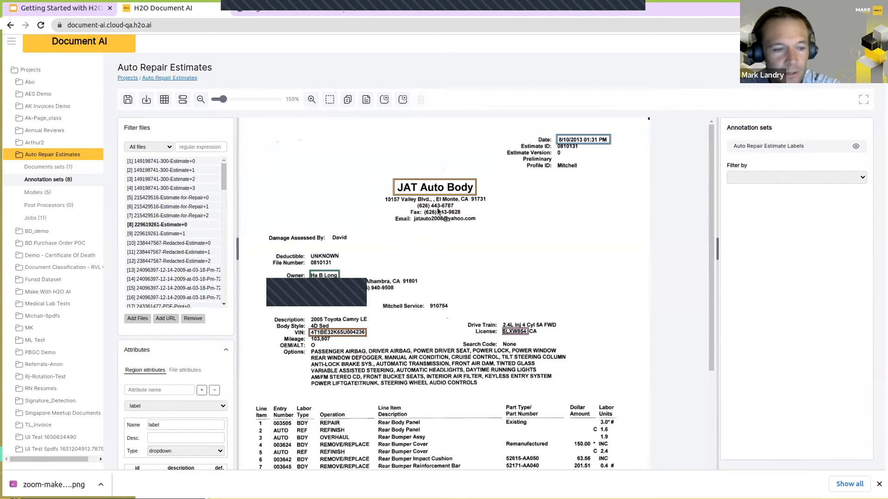
pyautogui.moveTo(225, 179)
pyautogui.mouseDown()
pyautogui.moveTo(221, 305)
pyautogui.moveTo(225, 173)
pyautogui.mouseUp()
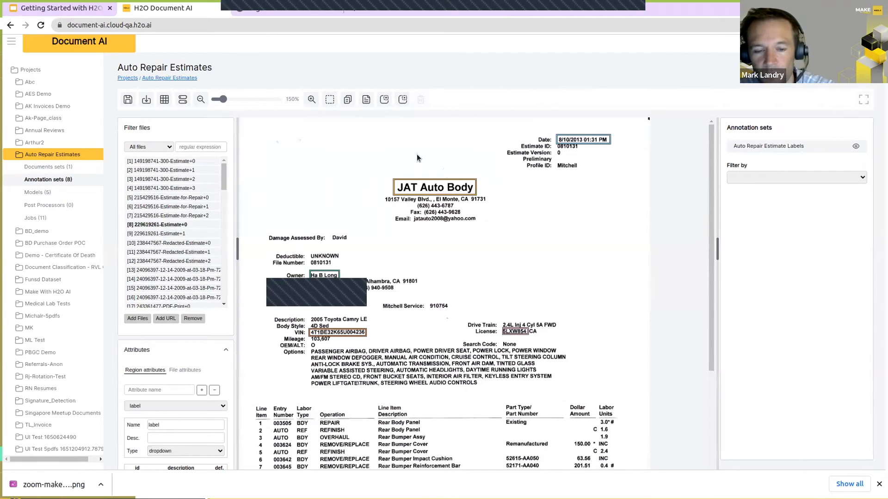
pyautogui.click(419, 191)
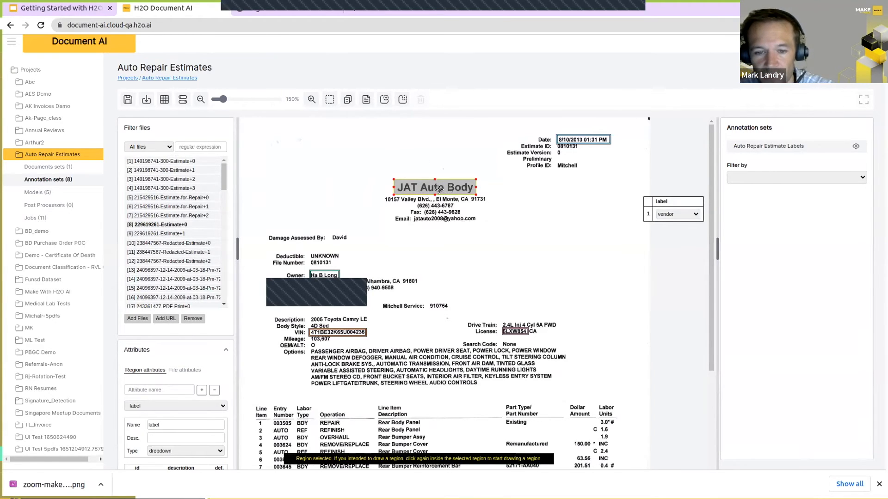
pyautogui.click(423, 176)
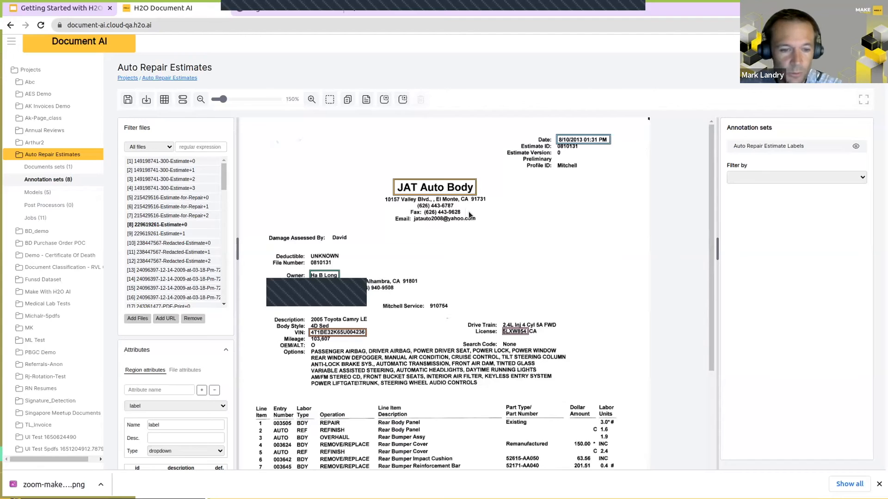
# Step: Draw trial regions over the Damage Assessed By value and its caption, deleting each one
pyautogui.moveTo(330, 229); pyautogui.dragTo(364, 249)
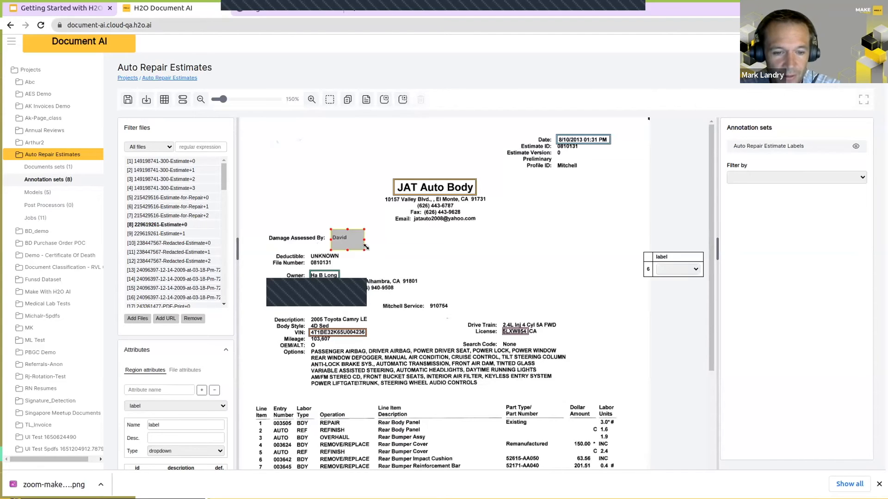
pyautogui.click(342, 237)
pyautogui.press('Delete')
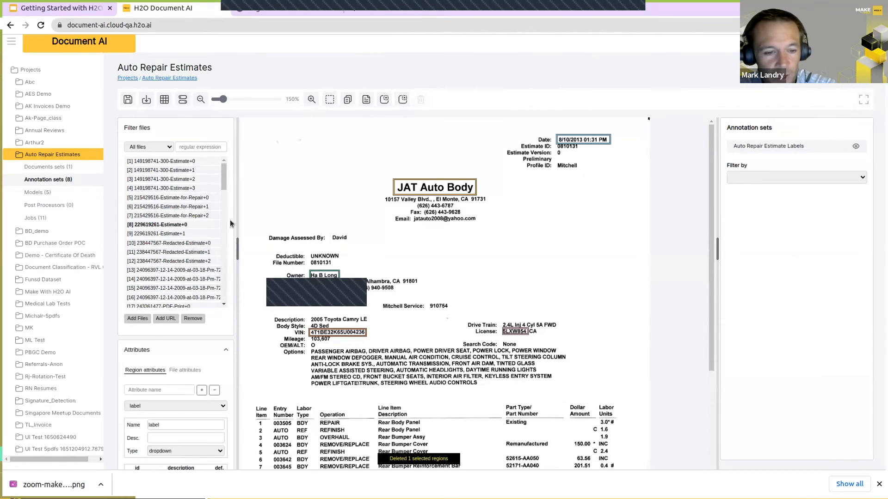
pyautogui.moveTo(262, 233); pyautogui.dragTo(331, 243)
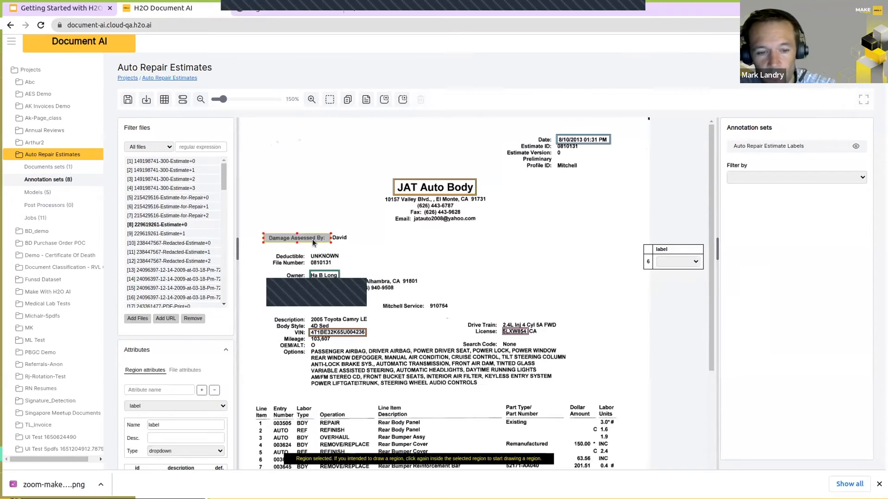
pyautogui.press('Delete')
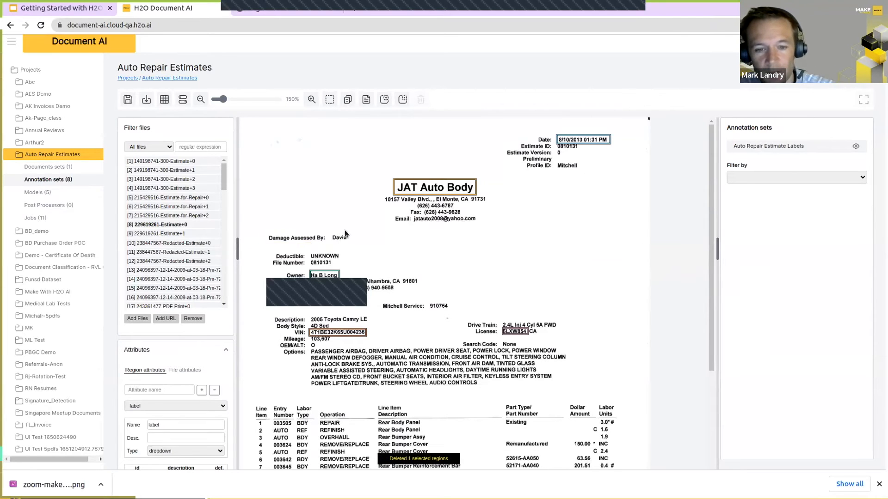
# Step: Recheck the JAT Auto Body region's label, and browse the 238447567-Redacted-Estimate pages through to file 13 in the list
pyautogui.click(409, 187)
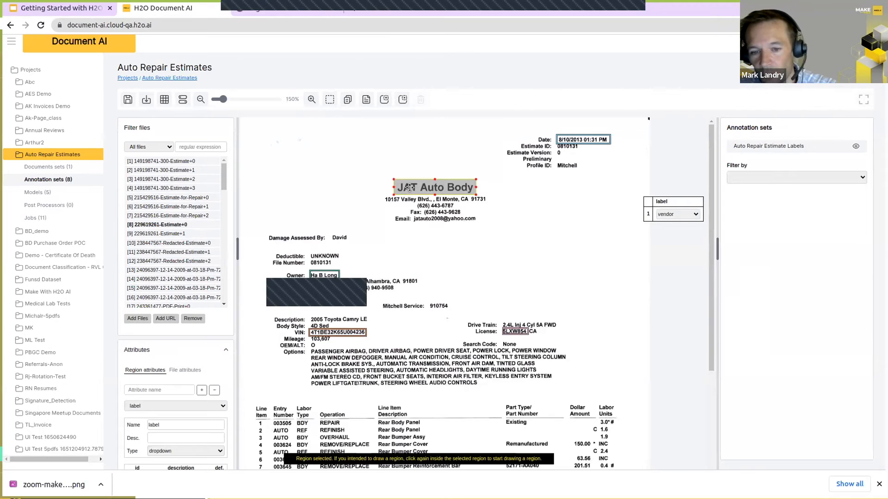
pyautogui.click(440, 225)
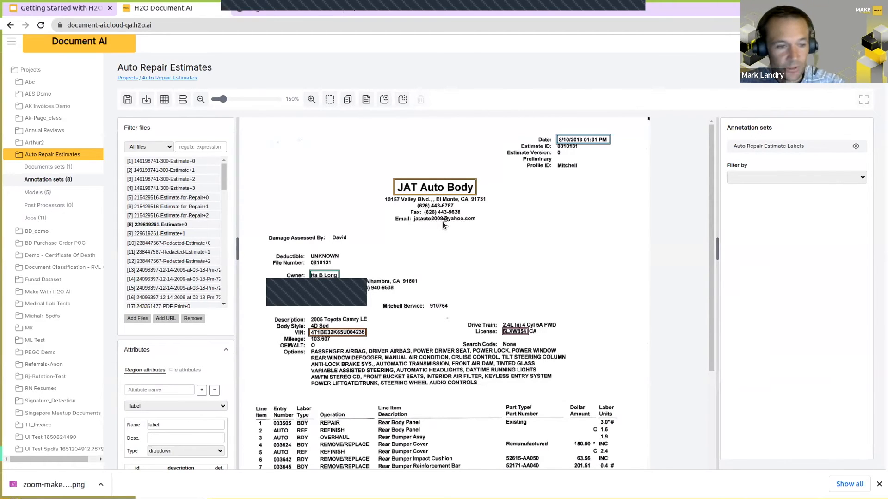
pyautogui.click(170, 243)
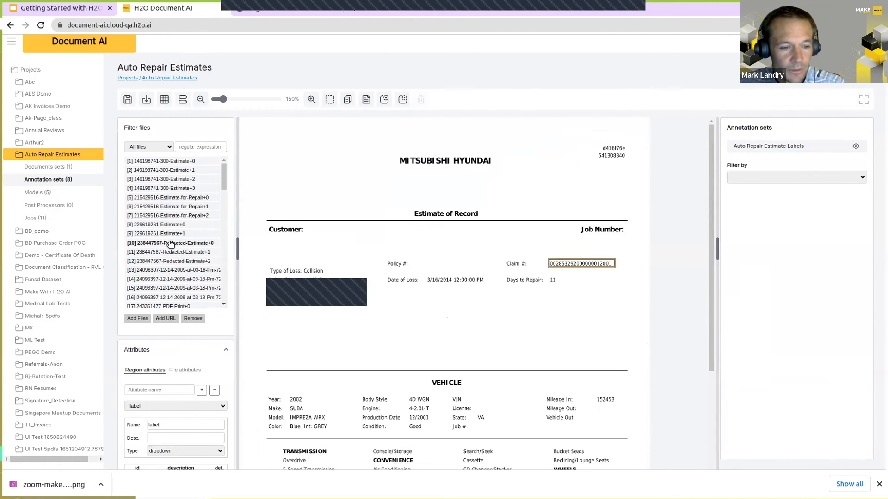
pyautogui.press('Down')
pyautogui.press('Down')
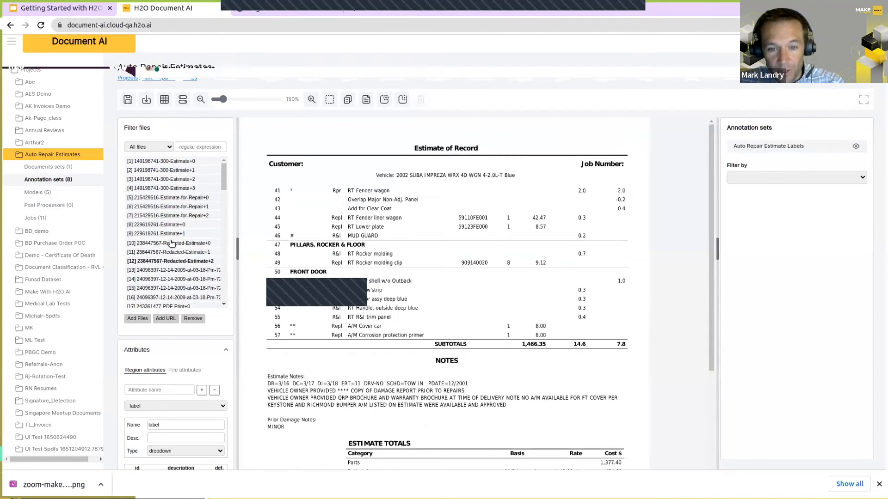
pyautogui.press('Down')
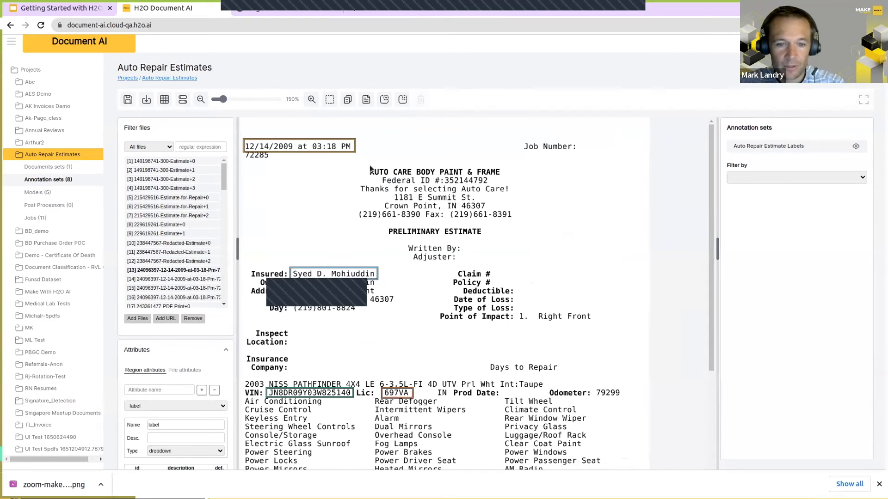
# Step: Draw a trial region over the AUTO CARE BODY PAINT & FRAME heading and delete it
pyautogui.moveTo(361, 166); pyautogui.dragTo(508, 178)
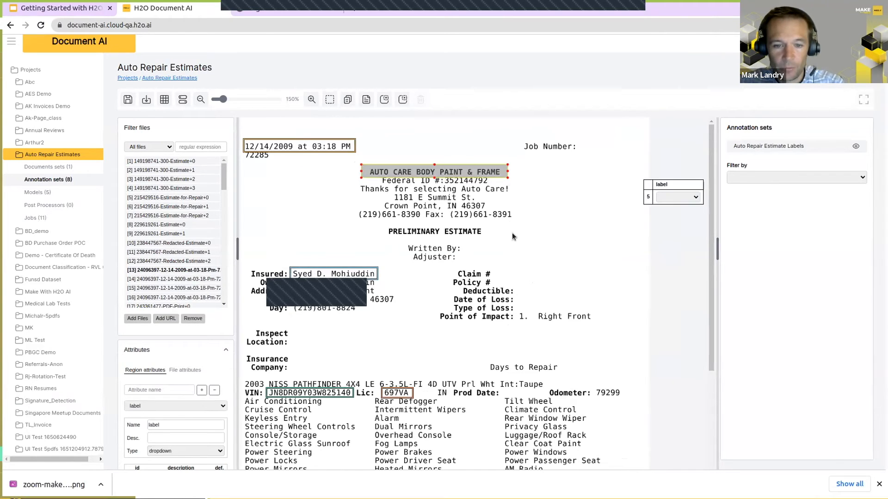
pyautogui.click(468, 168)
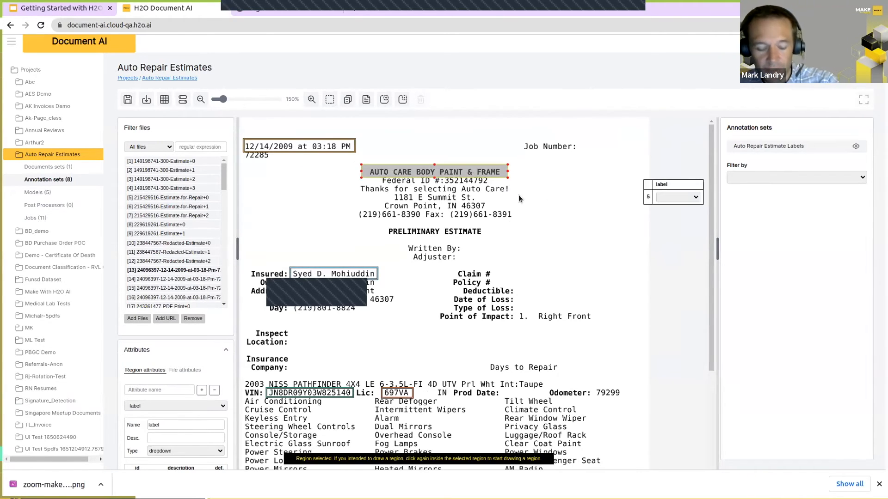
pyautogui.press('Delete')
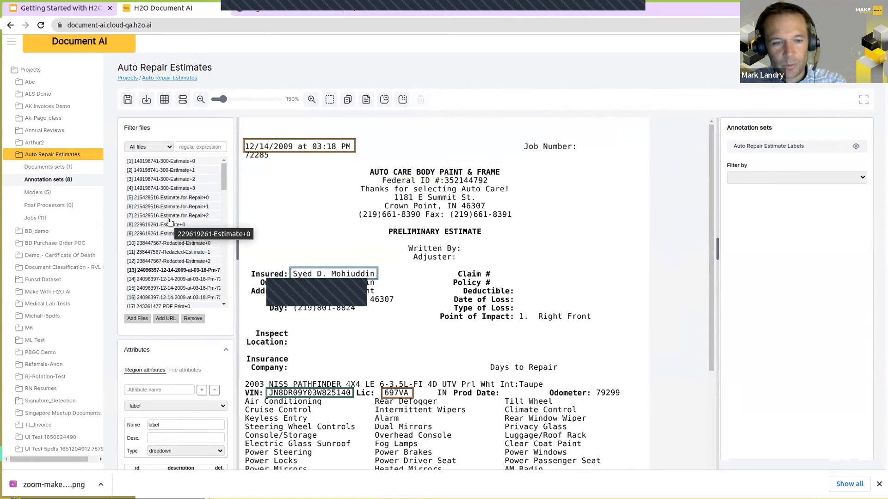
# Step: Inspect the label of the estimate's date and time region, and return to the project's annotation sets list
pyautogui.click(293, 148)
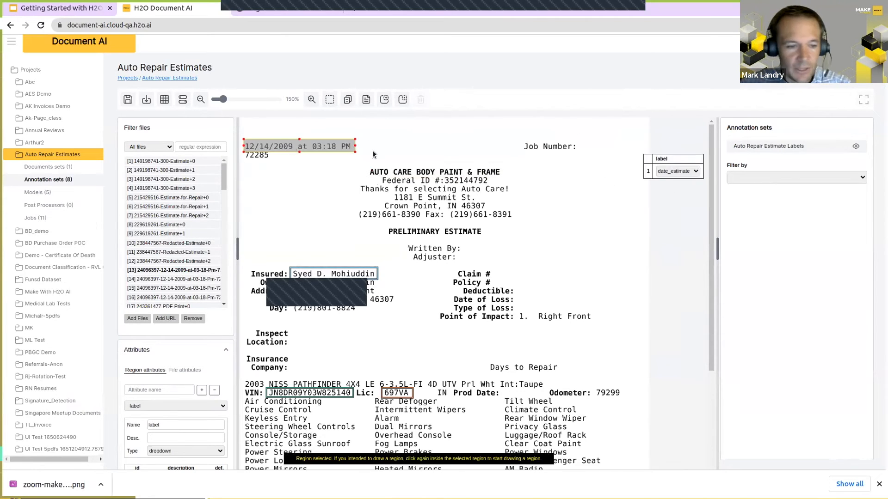
pyautogui.click(327, 197)
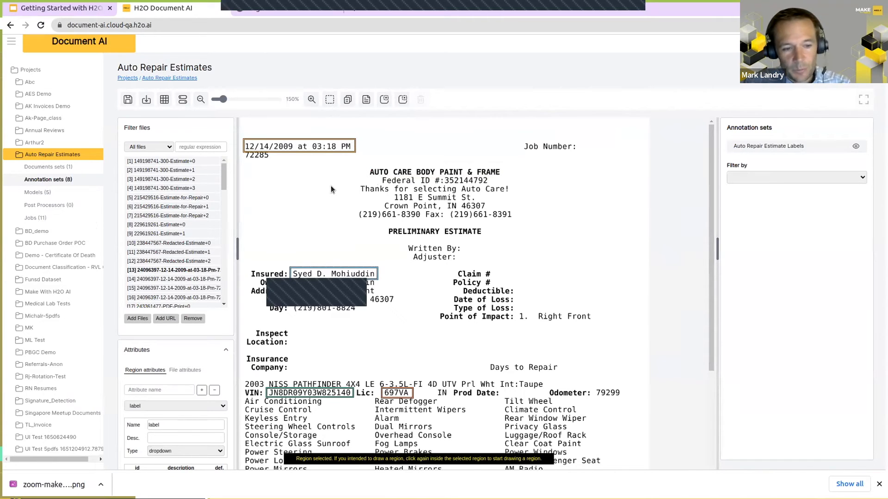
pyautogui.click(36, 181)
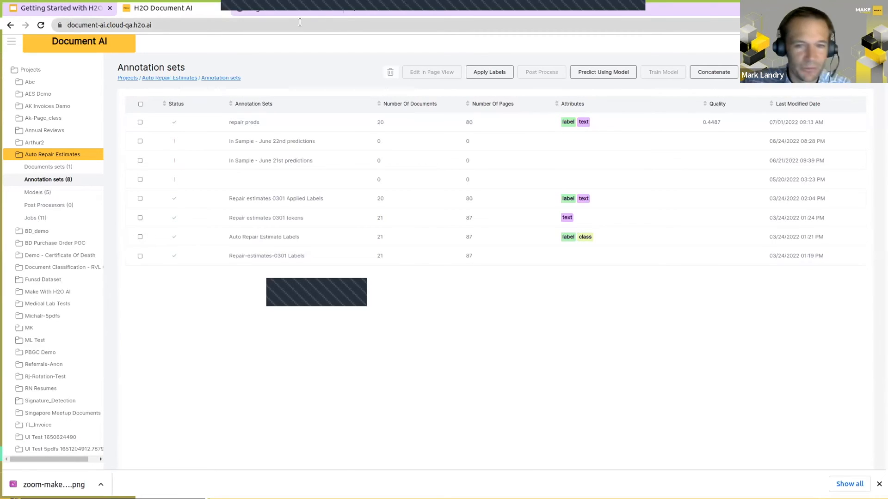
# Step: Switch to the H2O Document AI Docs Beginner tutorial and read from Creating the Project to Annotating your files
pyautogui.hotkey('ctrl', 'Tab')
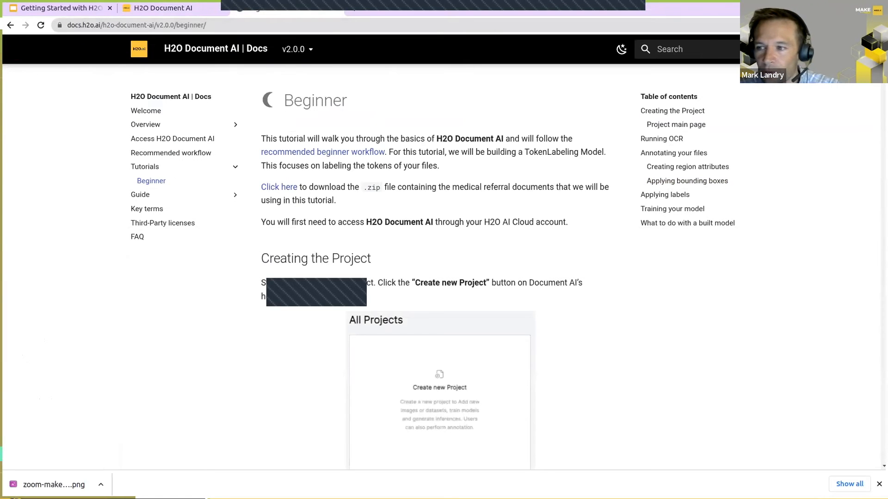
pyautogui.scroll(-15, 433, 270)
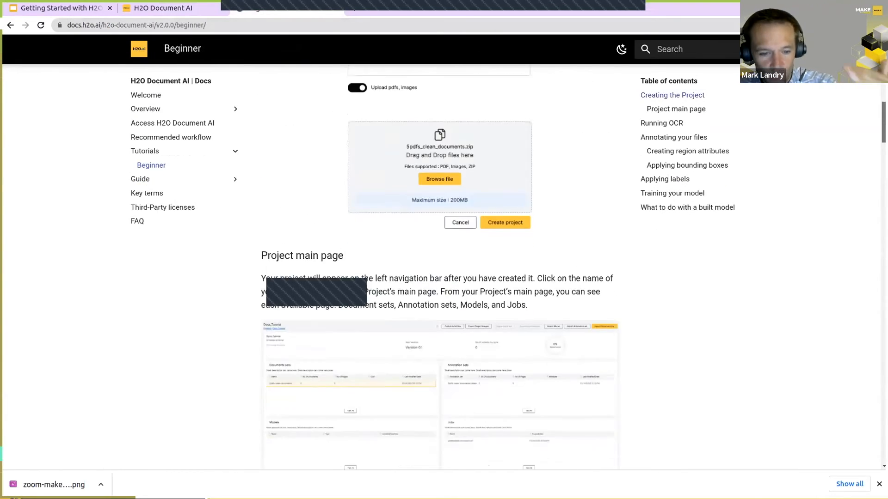
pyautogui.scroll(-8, 816, 174)
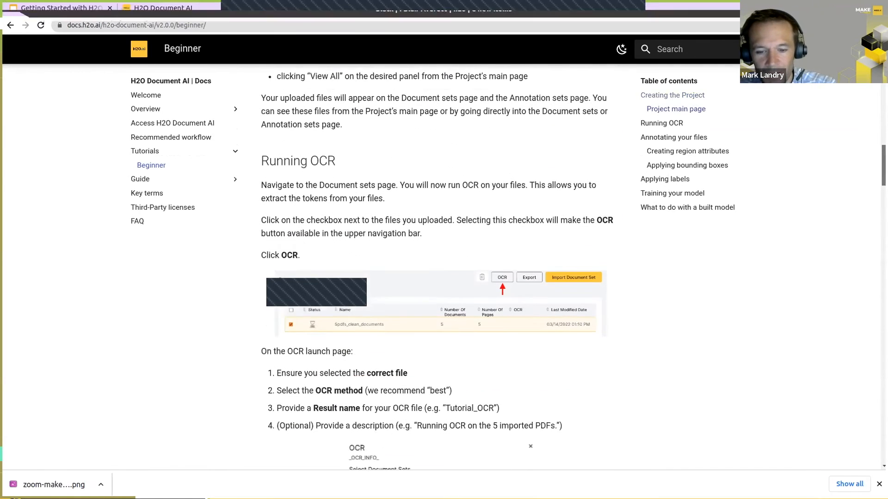
pyautogui.scroll(-10, 527, 252)
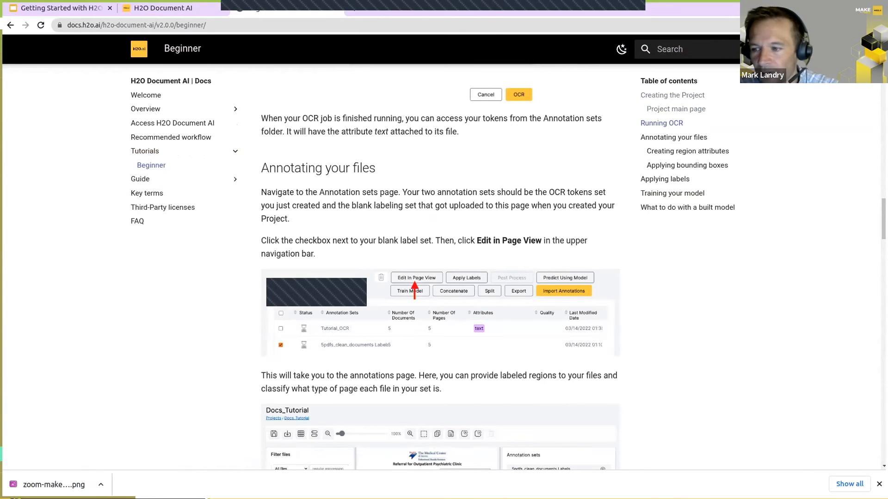
# Step: Read the tutorial's Applying labels and Training your model sections, and switch back to H2O Document AI
pyautogui.scroll(-20, 439, 268)
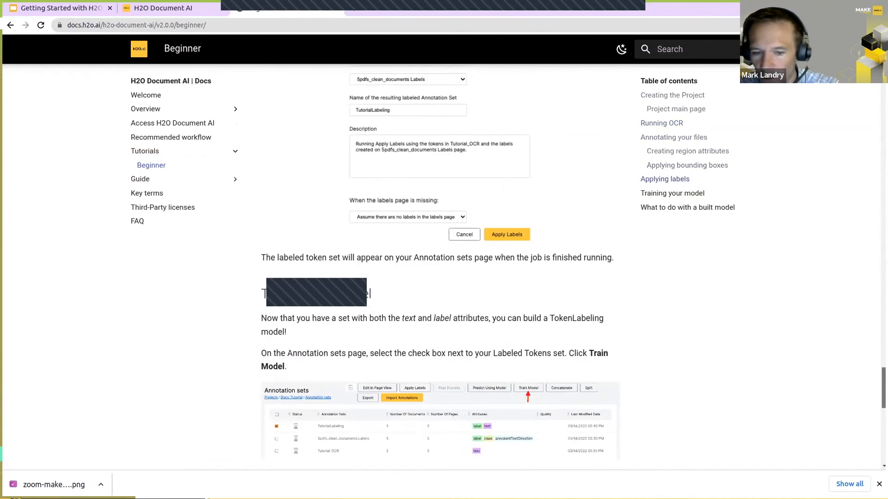
pyautogui.scroll(-8, 439, 268)
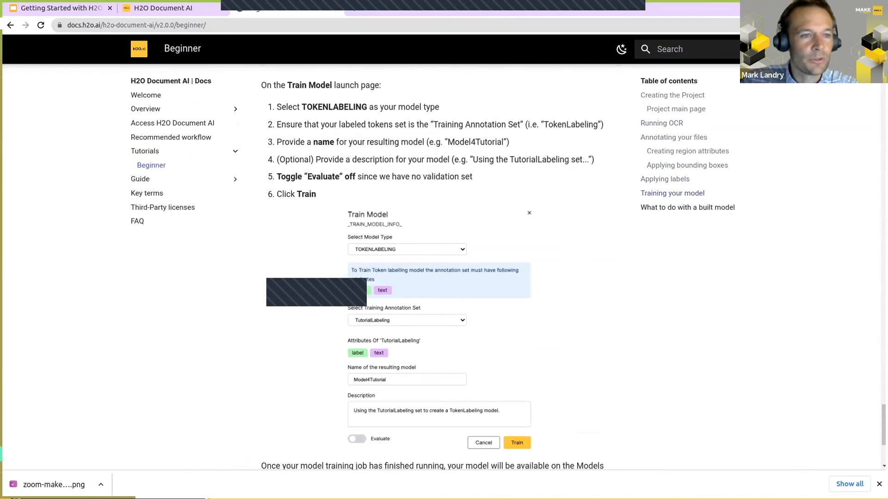
pyautogui.hotkey('ctrl', 'Tab')
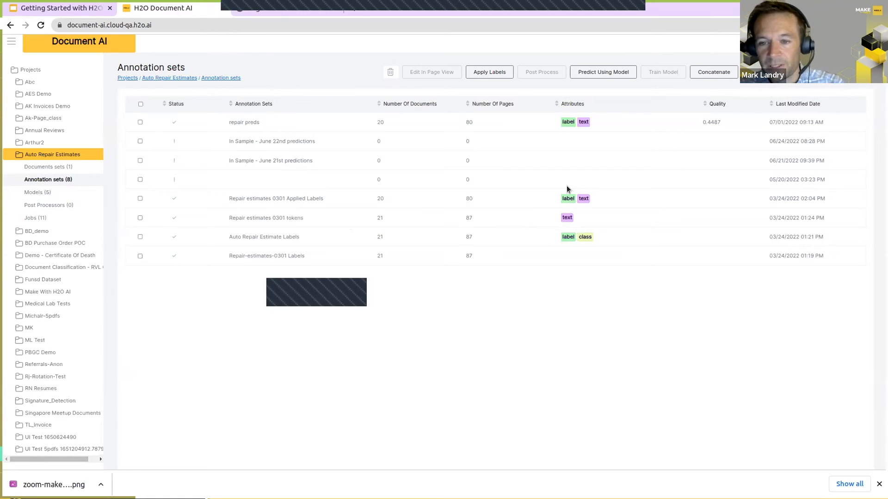
# Step: Open the repair preds annotation set in page view and inspect the predicted labels of the "Bishop's" and "Estimate" tokens
pyautogui.click(139, 122)
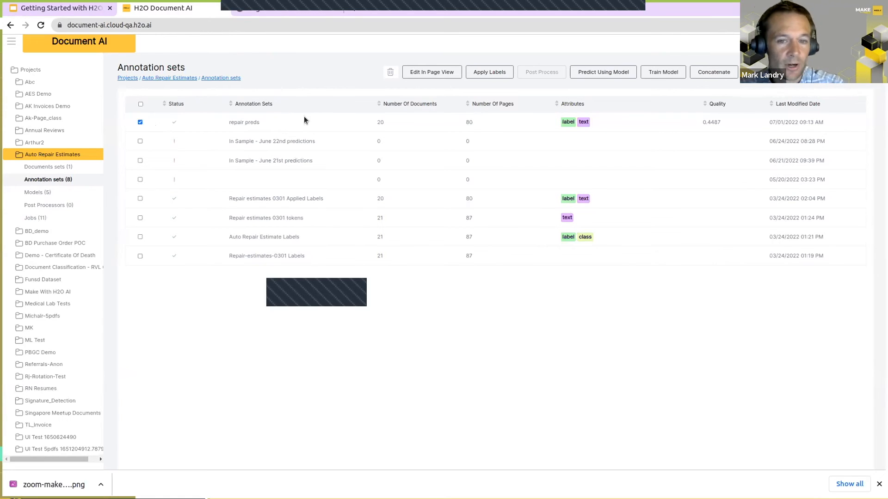
pyautogui.click(419, 74)
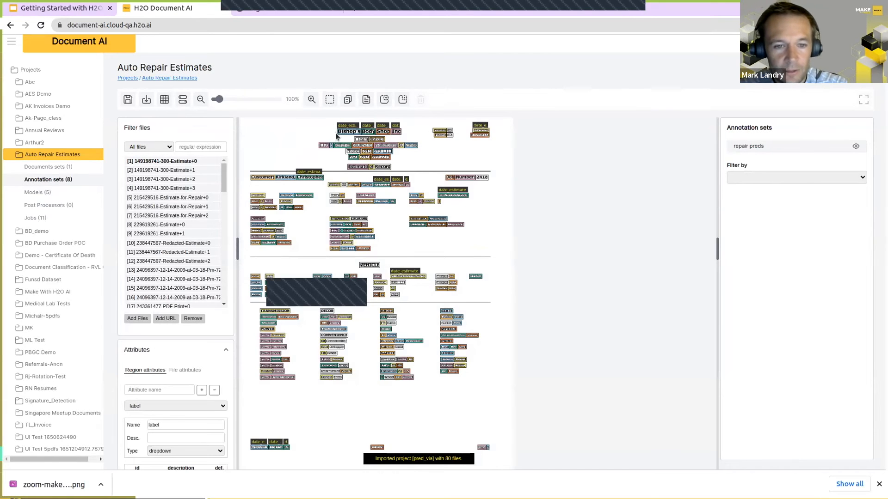
pyautogui.click(345, 134)
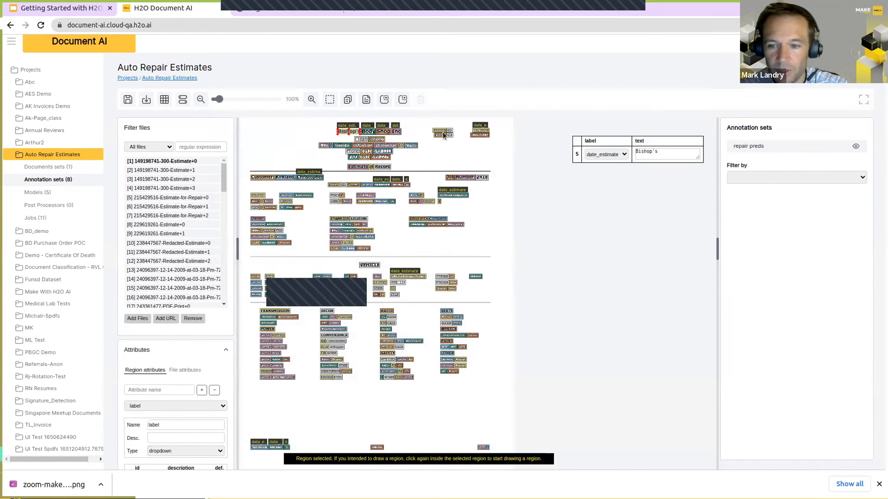
pyautogui.click(303, 130)
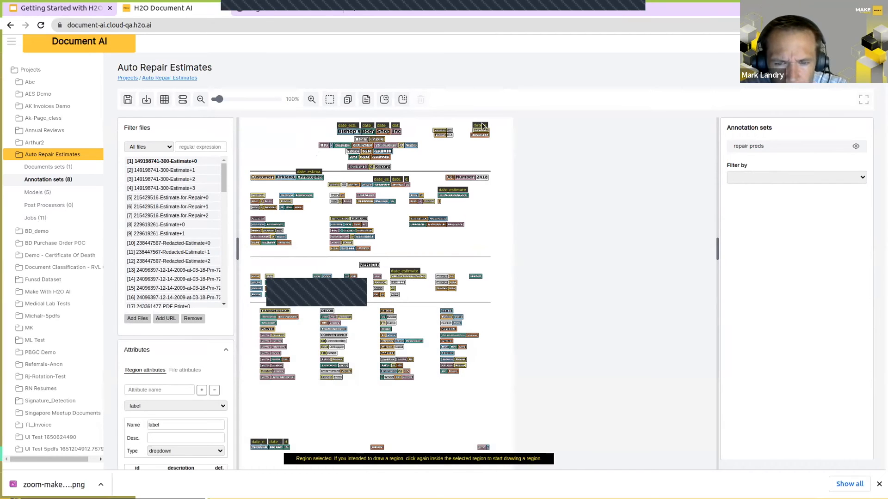
pyautogui.click(357, 167)
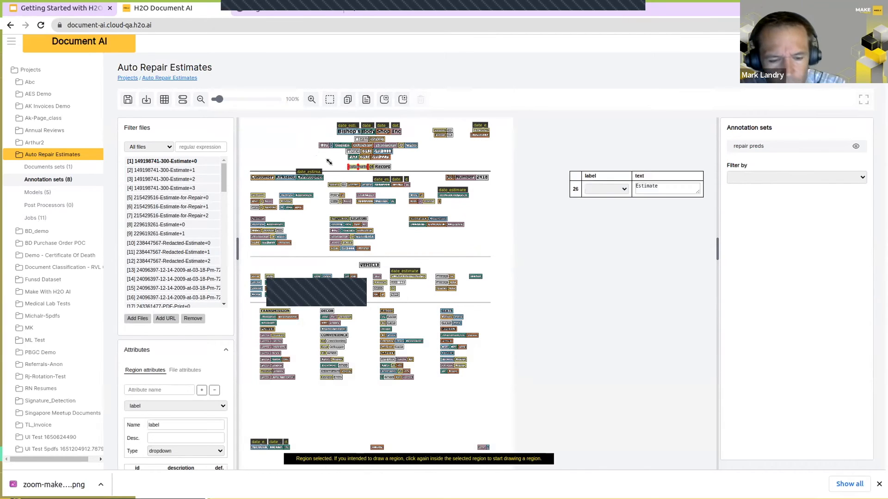
pyautogui.click(304, 147)
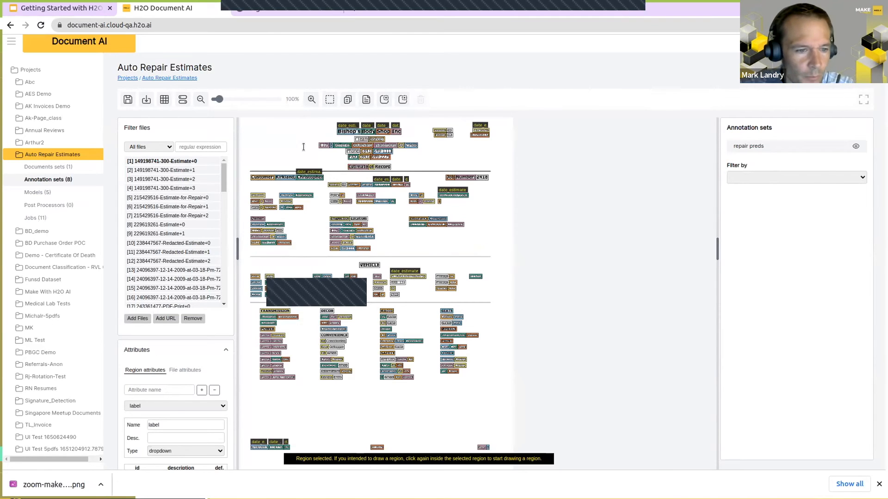
pyautogui.click(140, 171)
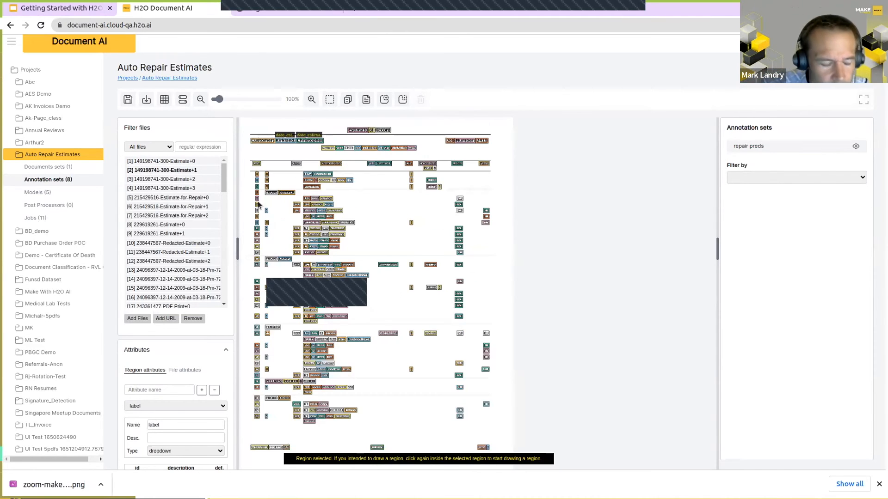
pyautogui.click(148, 198)
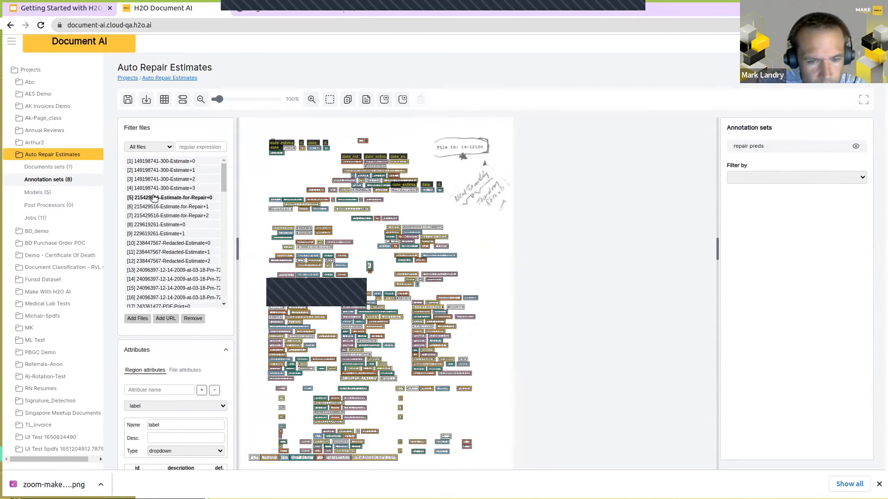
pyautogui.click(48, 180)
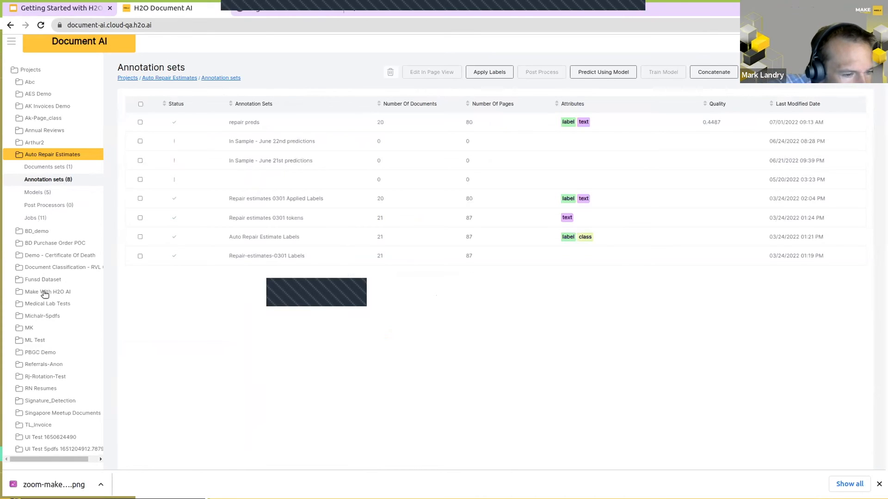
# Step: Check the Medical Lab Tests project's annotation sets, and go back to the Auto Repair Estimates annotation sets
pyautogui.scroll(-2, 44, 294)
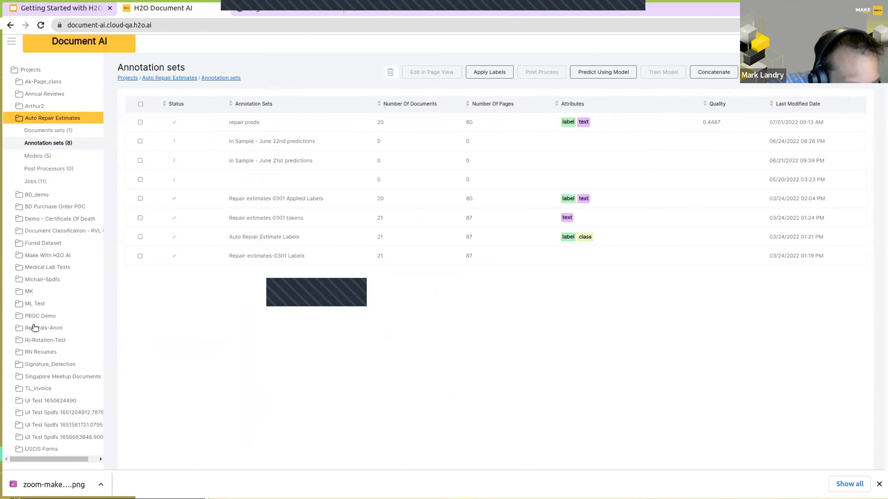
pyautogui.click(40, 269)
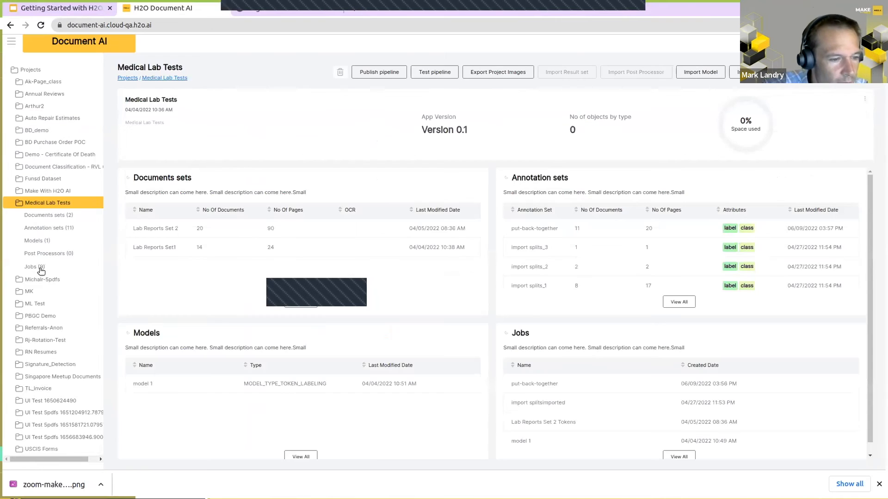
pyautogui.click(35, 228)
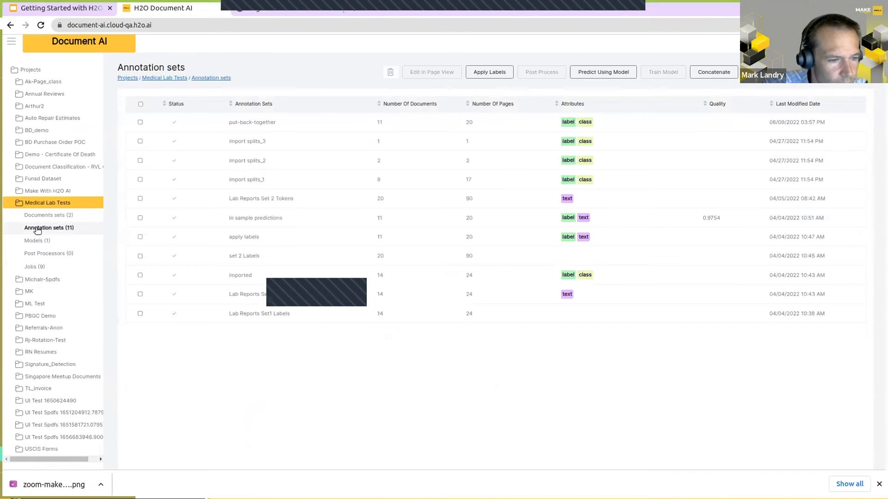
pyautogui.click(42, 119)
pyautogui.click(46, 143)
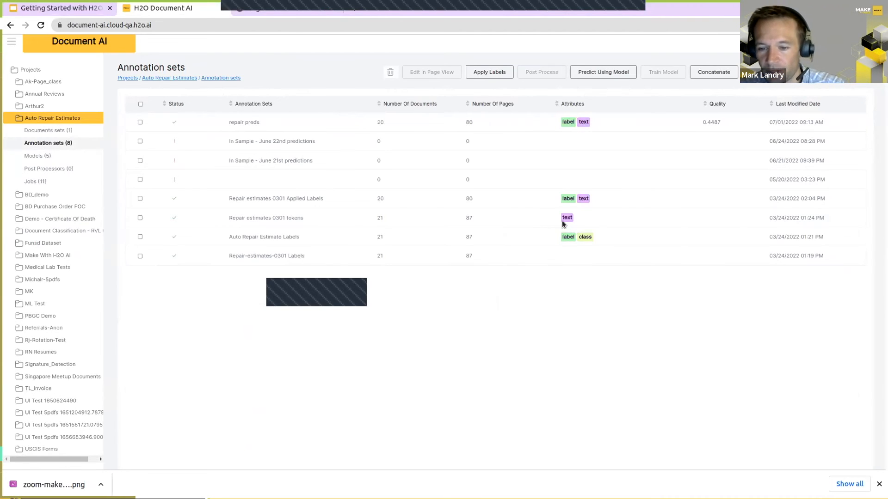
# Step: Start Apply Labels for the Repair estimates 0301 tokens and Auto Repair Estimate Labels sets, choosing Repair estimates 0301 tokens as the text set
pyautogui.click(140, 217)
pyautogui.click(140, 237)
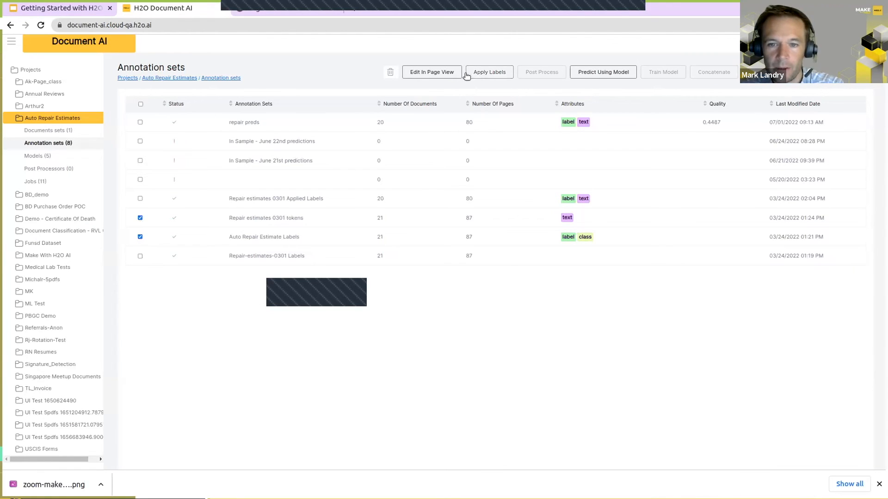
pyautogui.click(494, 70)
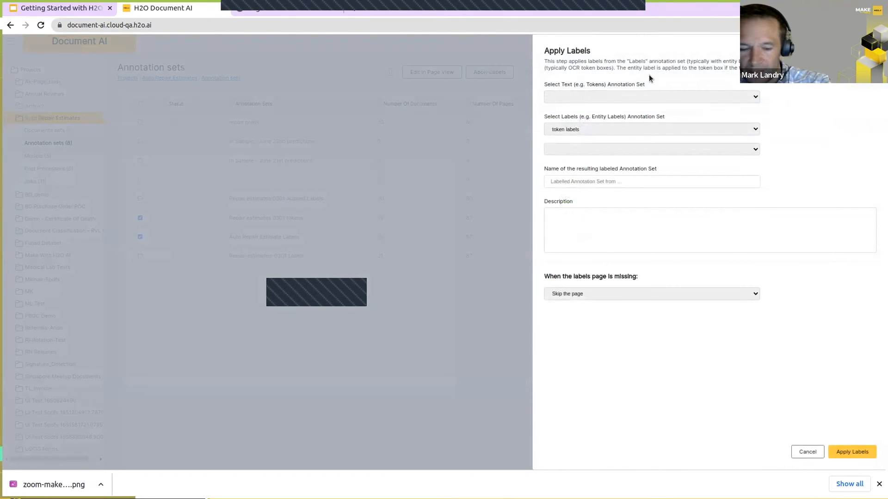
pyautogui.click(625, 96)
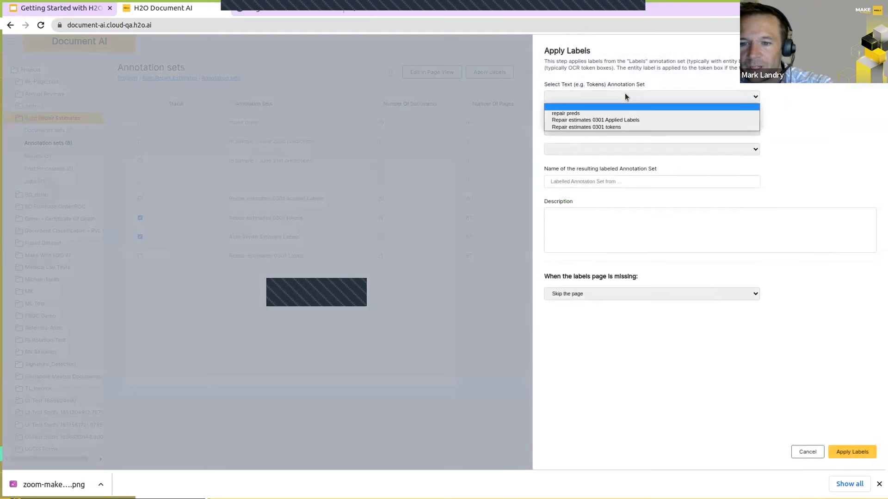
pyautogui.click(623, 92)
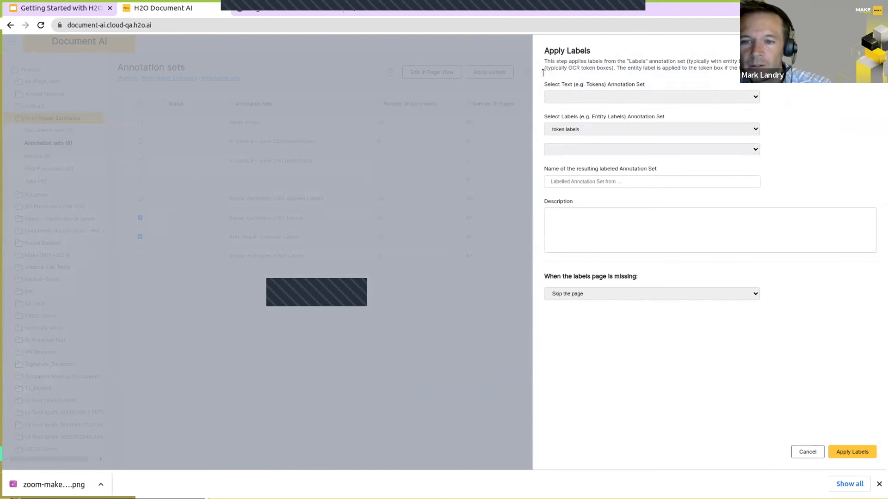
pyautogui.click(598, 97)
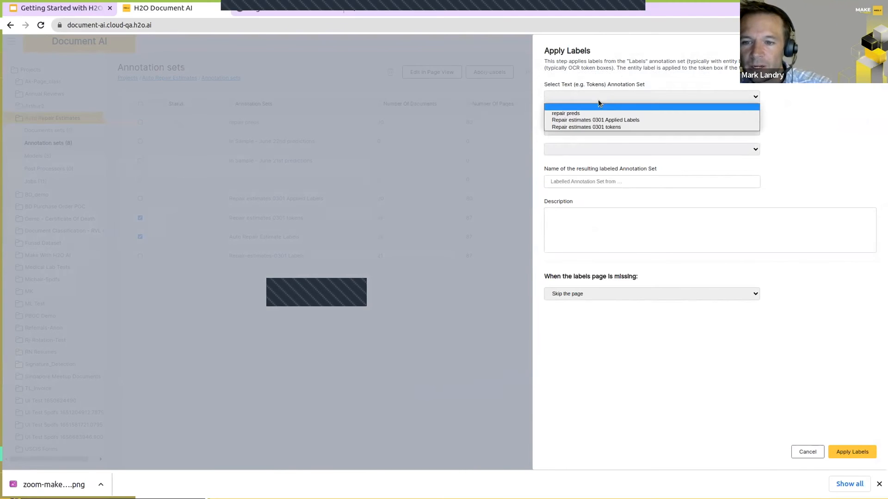
pyautogui.click(595, 127)
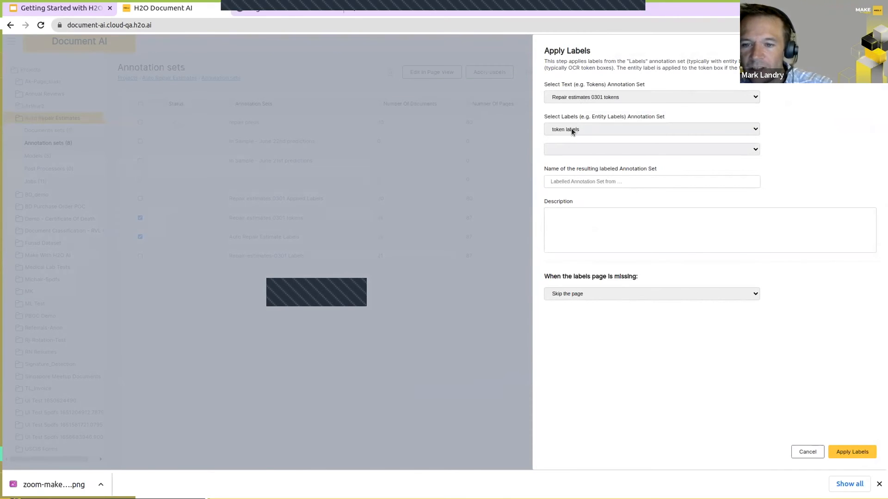
# Step: Choose Auto Repair Estimate Labels as the token labels set, cancel applying labels, and deselect both annotation sets
pyautogui.click(591, 128)
pyautogui.click(587, 127)
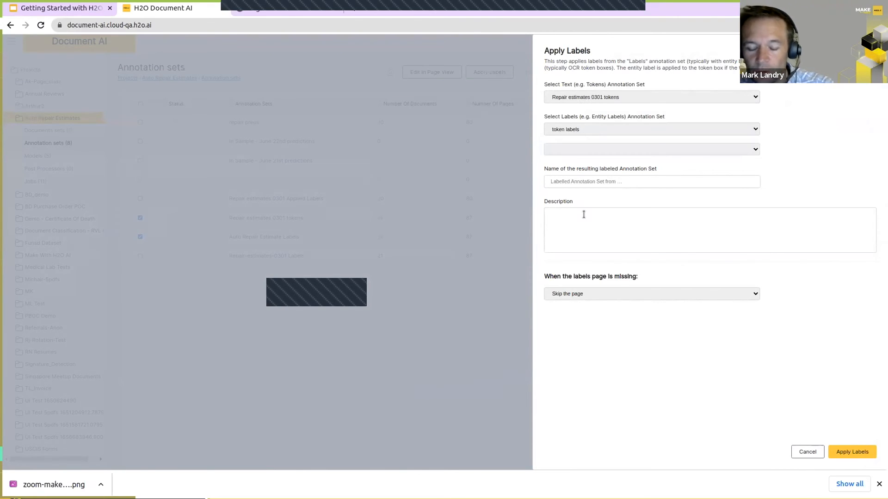
pyautogui.click(580, 149)
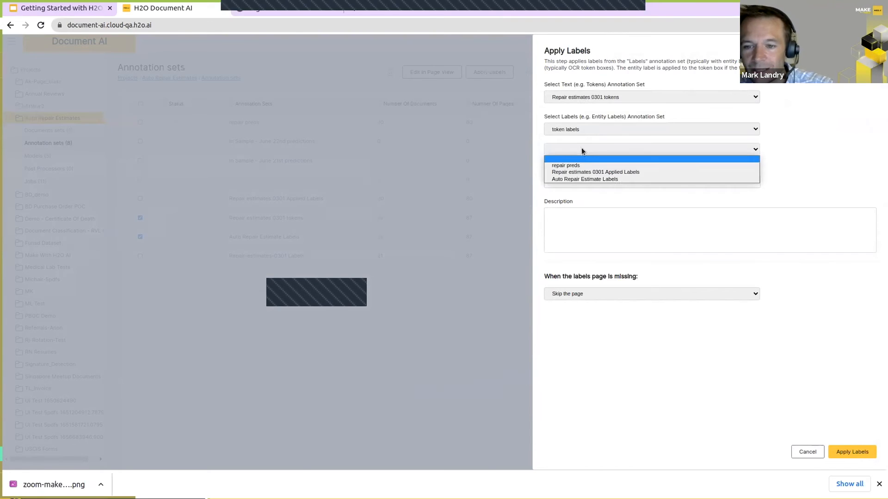
pyautogui.click(578, 179)
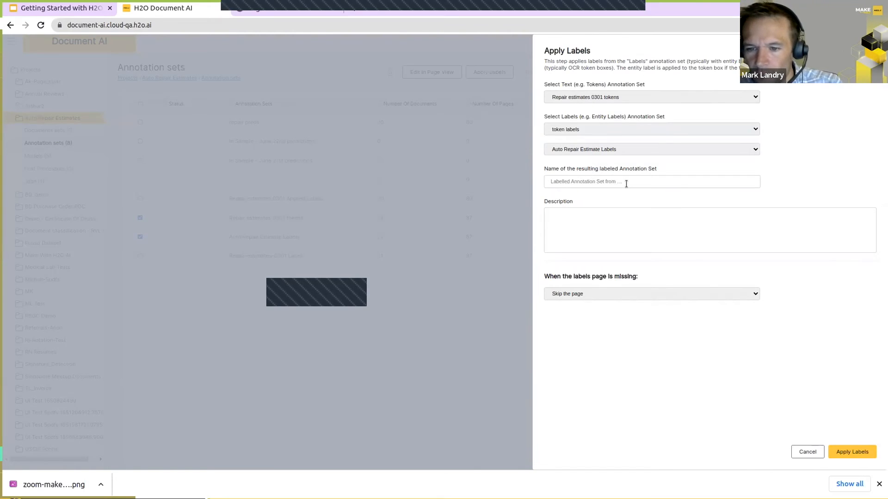
pyautogui.click(807, 452)
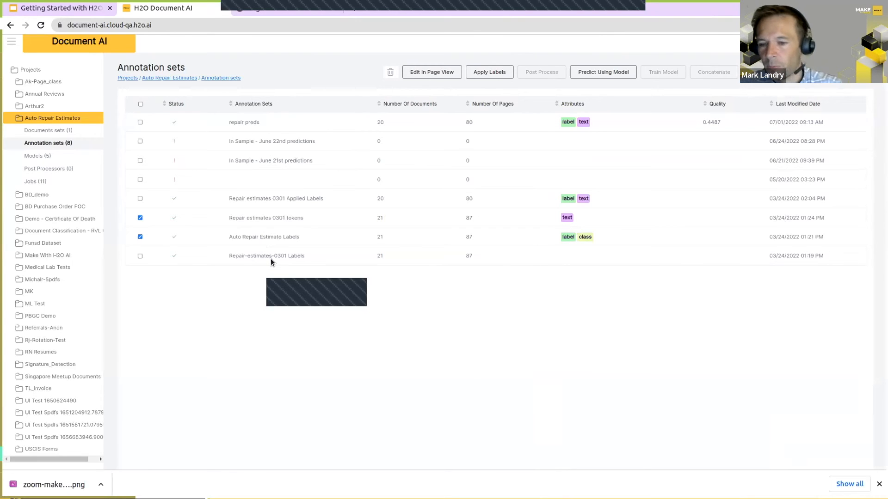
pyautogui.click(140, 218)
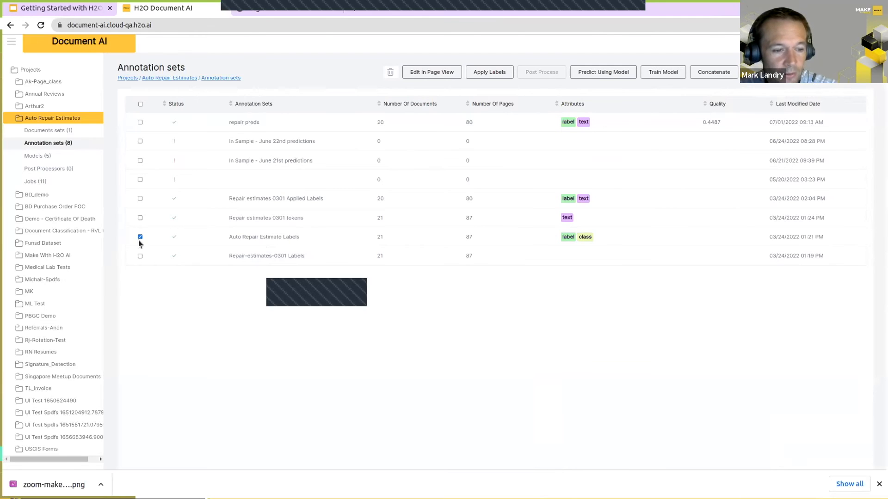
pyautogui.click(140, 235)
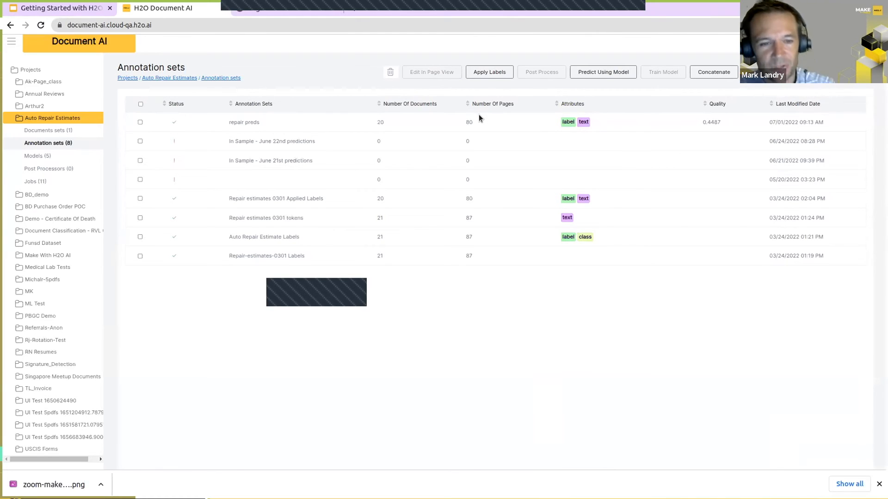
# Step: Open Repair estimates 0301 Applied Labels in page view and inspect the label of each token in the "Bishop's Body Shop Inc" heading
pyautogui.click(140, 198)
pyautogui.click(430, 72)
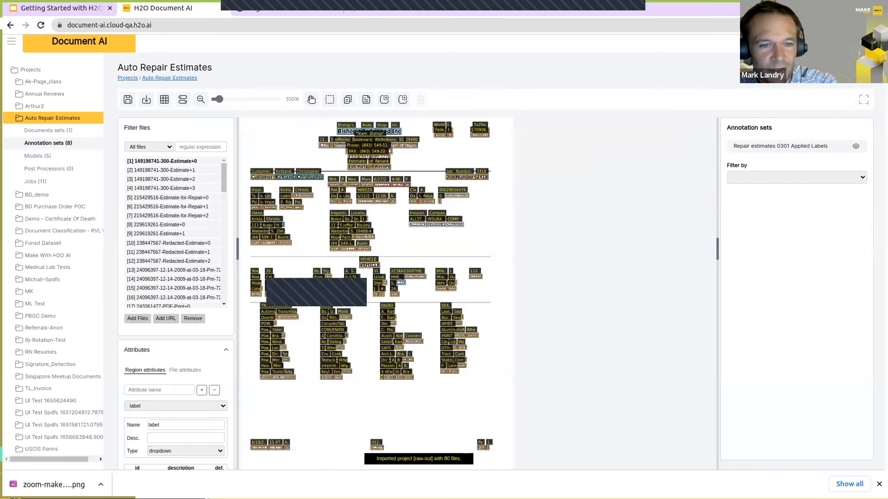
pyautogui.click(311, 100)
pyautogui.click(400, 141)
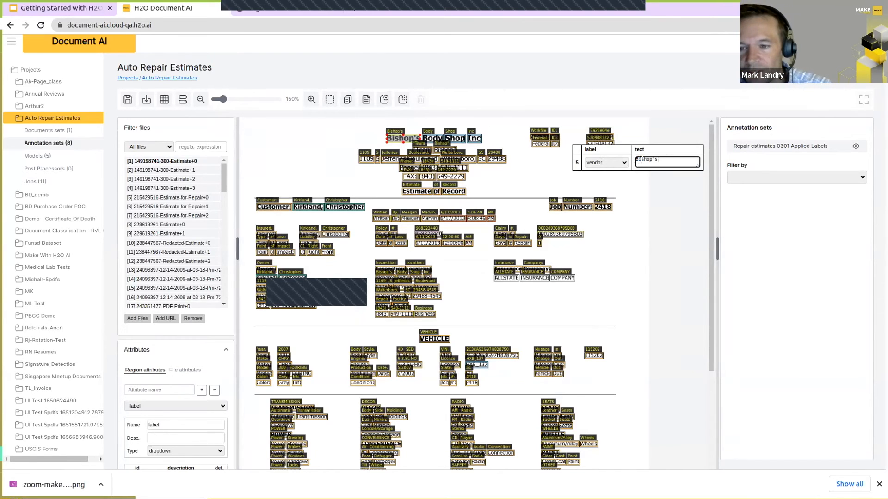
pyautogui.click(430, 140)
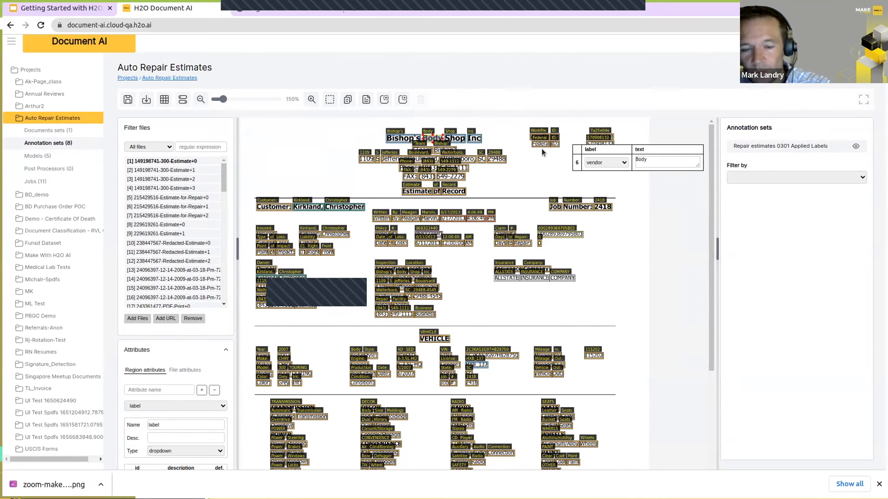
pyautogui.click(400, 141)
pyautogui.click(456, 141)
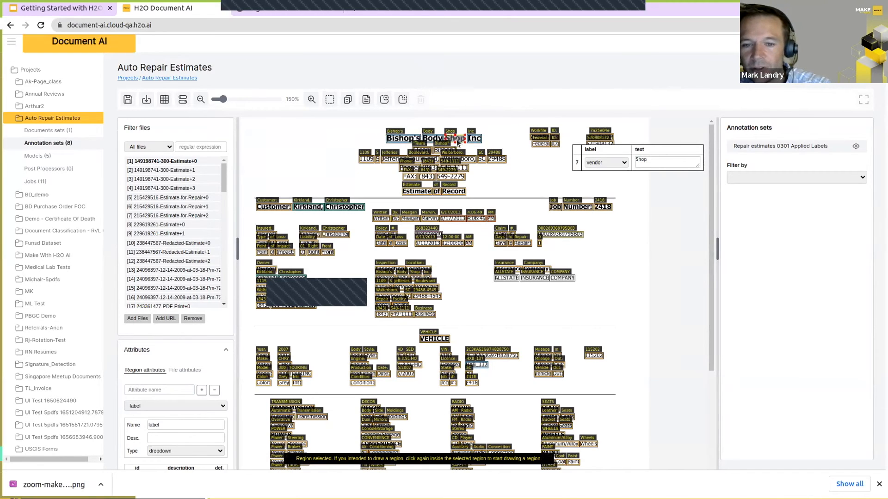
pyautogui.click(476, 140)
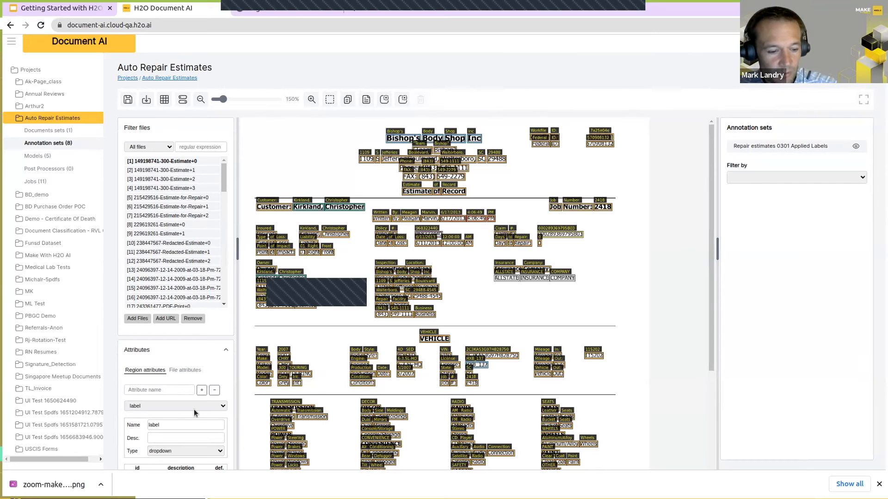
# Step: Return to the annotation sets list and open the Train Model setup for Repair estimates 0301 Applied Labels
pyautogui.click(48, 143)
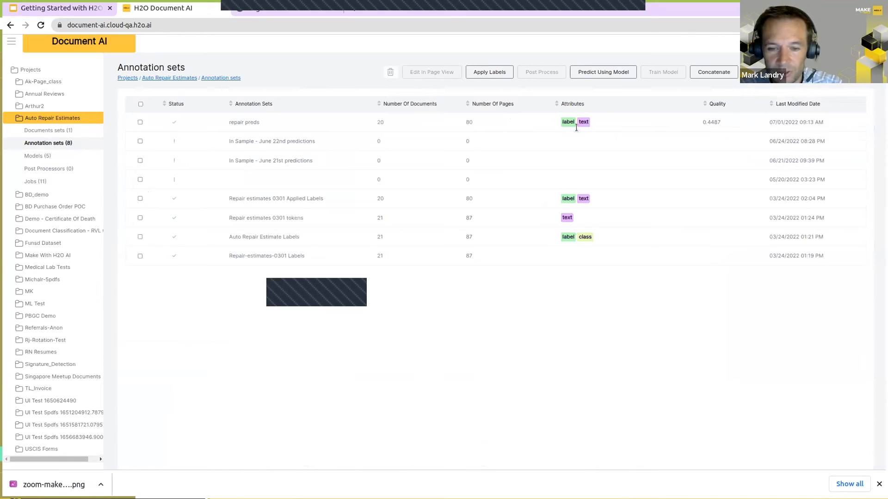
pyautogui.click(139, 200)
pyautogui.click(670, 73)
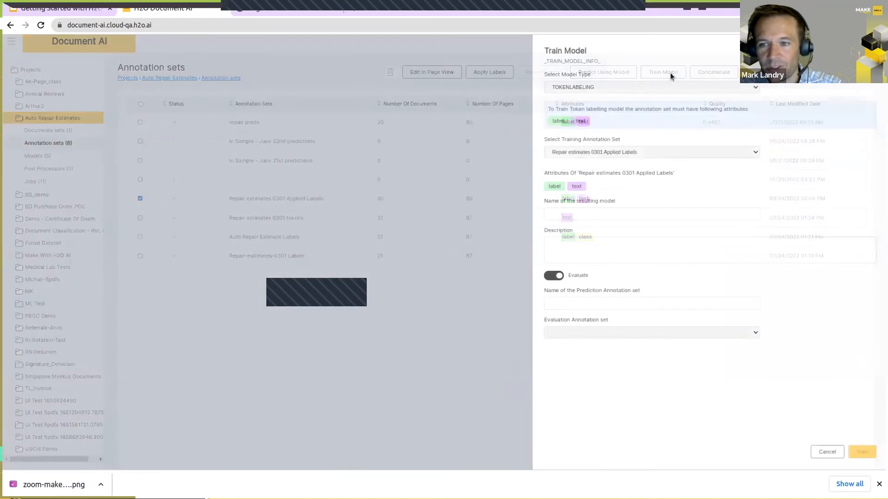
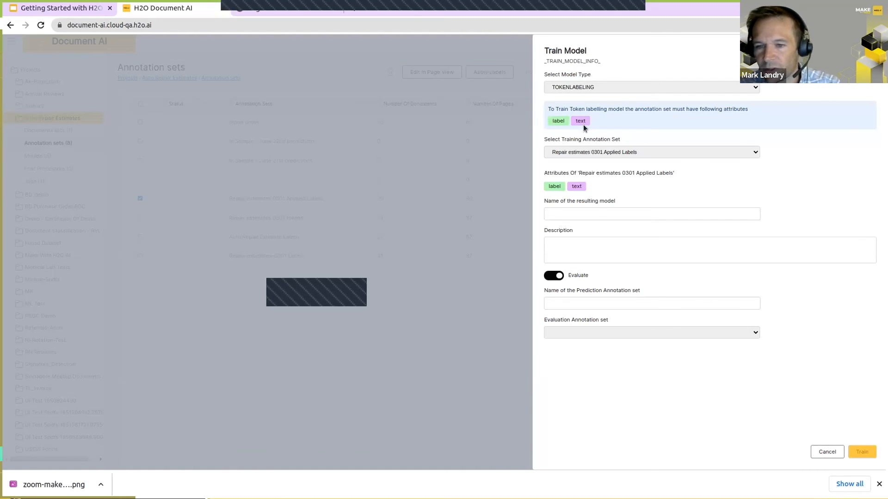
# Step: Name the resulting model abc, cancel the training setup, and deselect the Repair estimates 0301 Applied Labels set
pyautogui.click(589, 213)
pyautogui.write('abc')
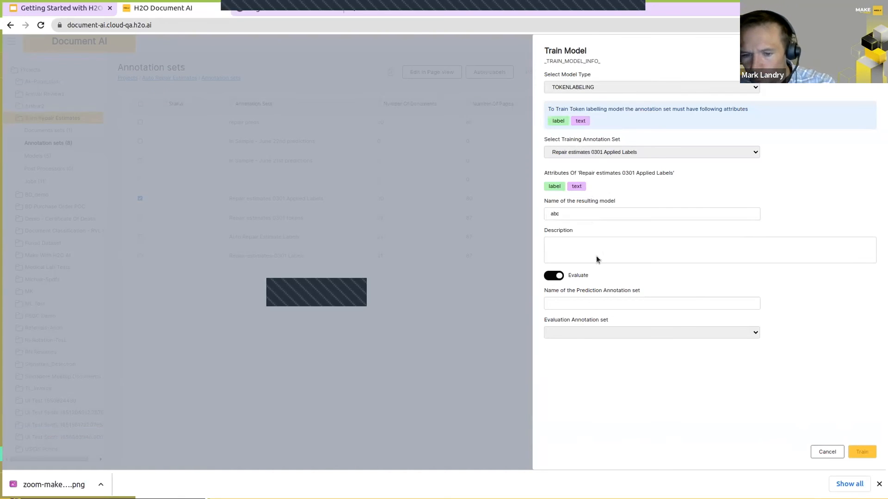
pyautogui.click(814, 451)
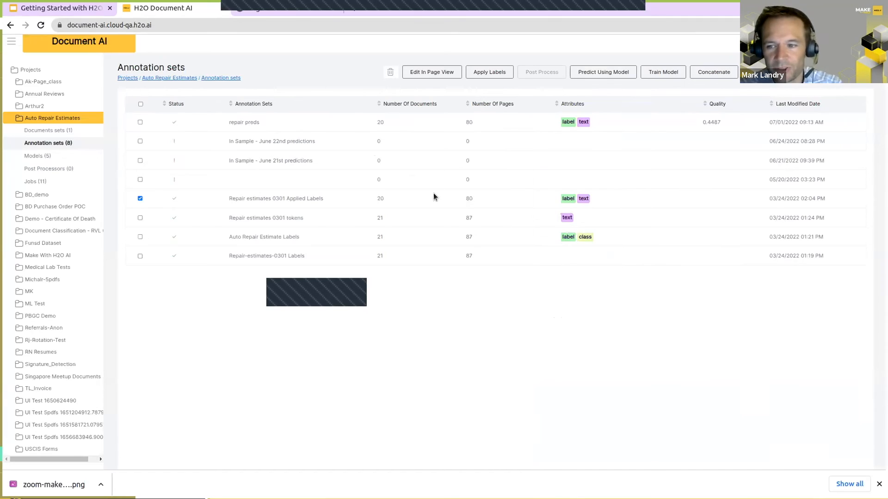
pyautogui.click(138, 196)
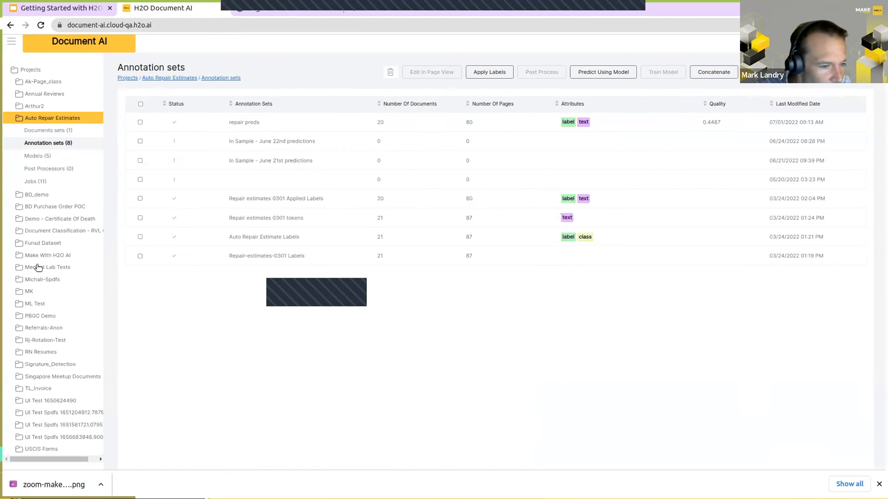
# Step: Open the Accuracy details of the in sample predictions annotation set in the Medical Lab Tests project
pyautogui.click(54, 265)
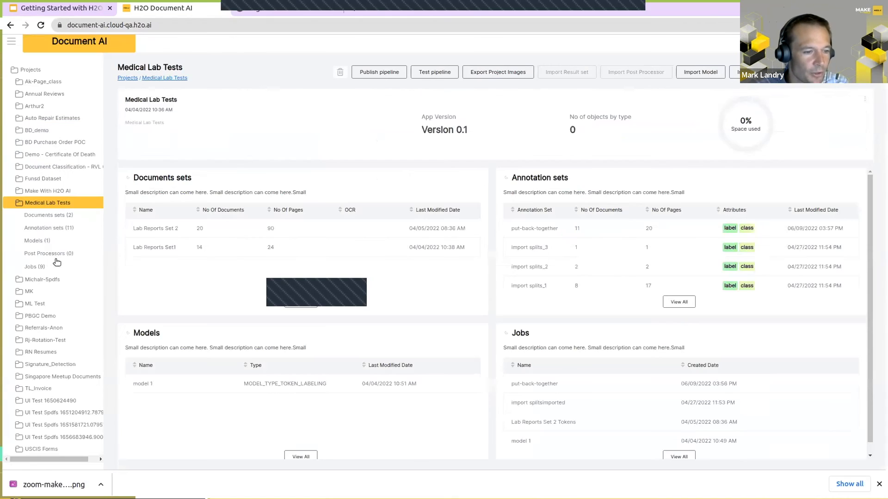
pyautogui.click(44, 226)
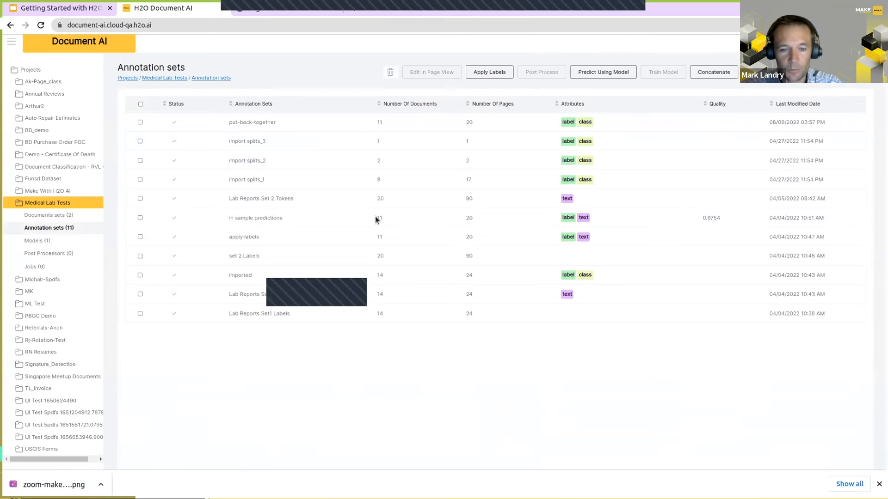
pyautogui.click(238, 216)
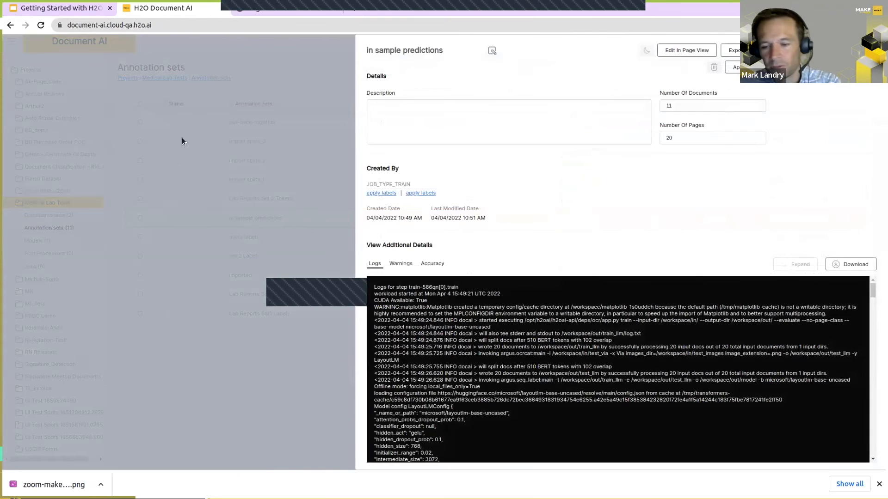
pyautogui.click(432, 263)
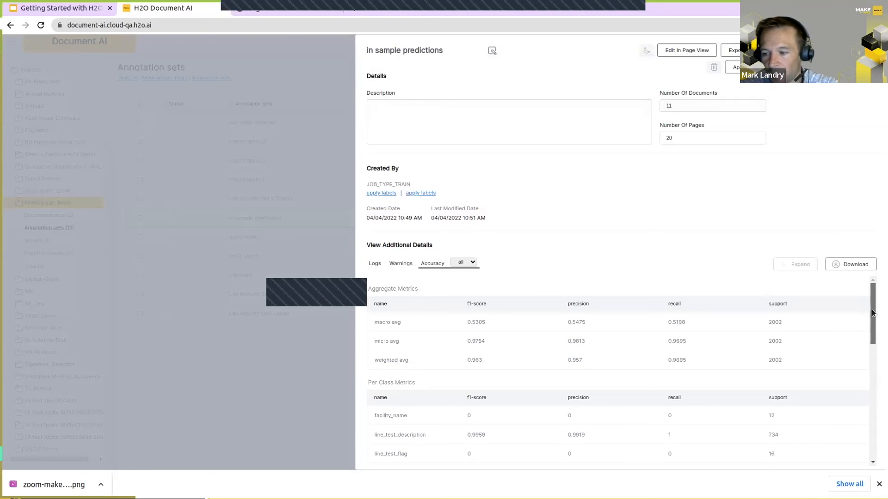
# Step: Examine the aggregate and per-class metrics, comparing the line_test_description f1-score with the support values
pyautogui.scroll(-2, 870, 310)
pyautogui.scroll(-3, 869, 337)
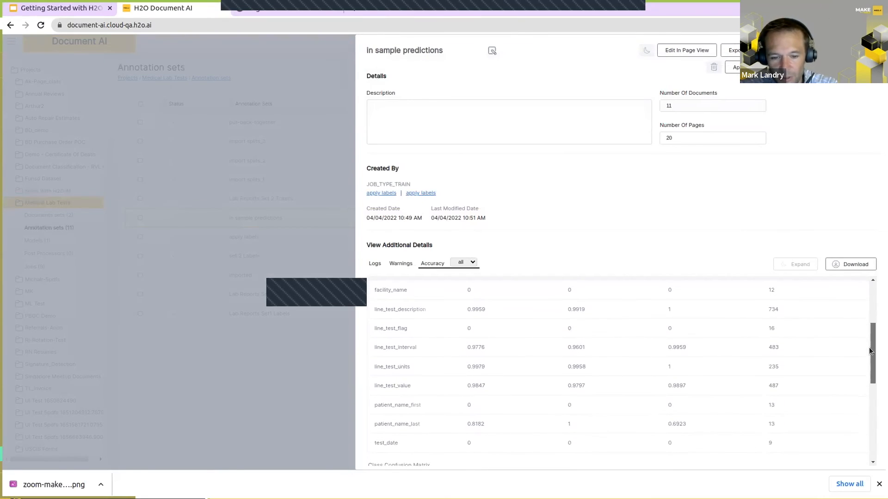
pyautogui.scroll(5, 867, 316)
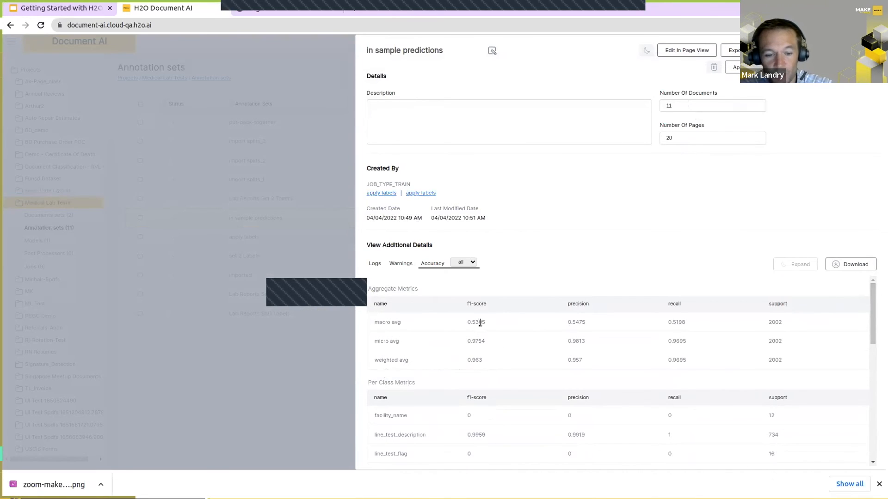
pyautogui.moveTo(870, 306); pyautogui.dragTo(868, 344)
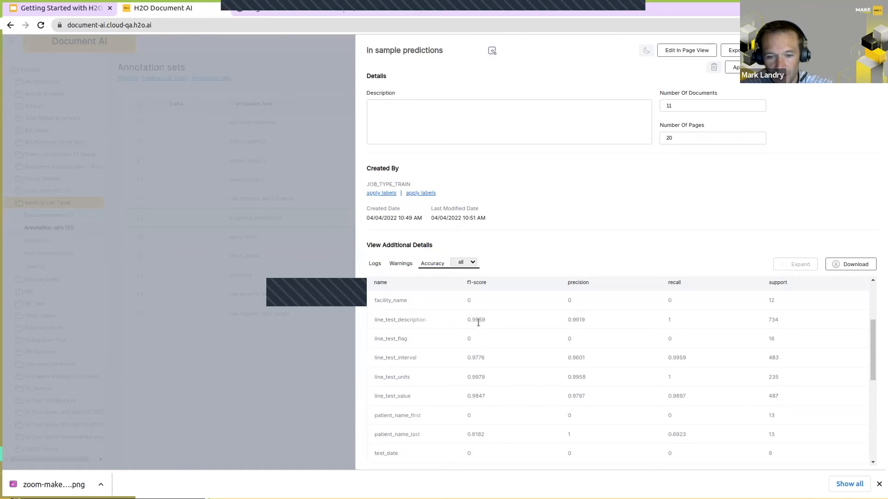
pyautogui.moveTo(459, 318); pyautogui.dragTo(459, 318)
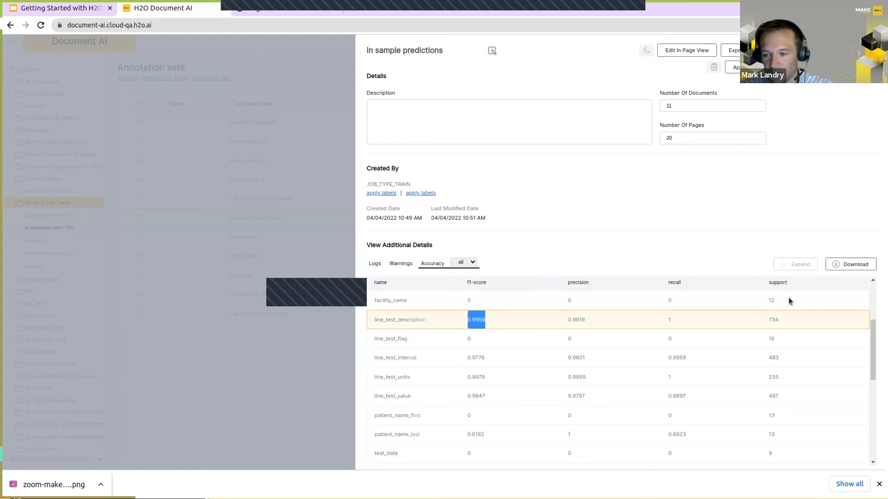
pyautogui.doubleClick(775, 282)
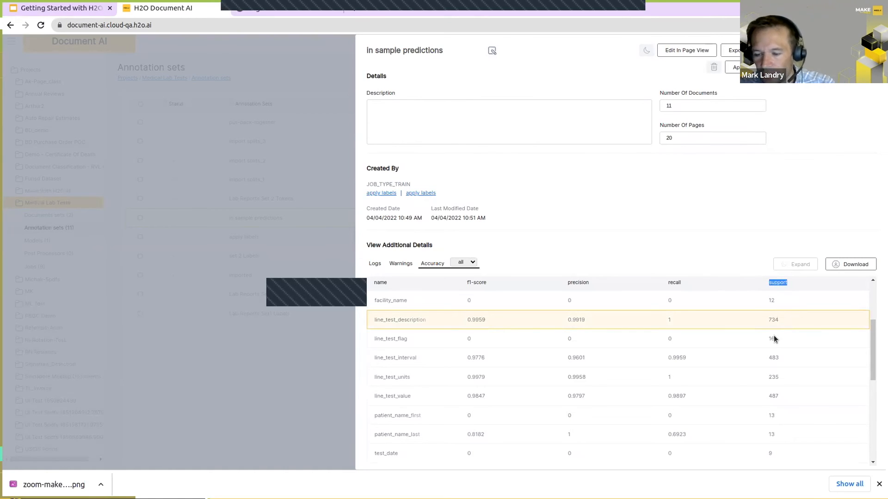
# Step: Examine the class confusion matrix, review the per-class metrics again, and close the in sample predictions details
pyautogui.moveTo(871, 344)
pyautogui.mouseDown()
pyautogui.moveTo(871, 364)
pyautogui.moveTo(871, 342)
pyautogui.moveTo(871, 353)
pyautogui.mouseUp()
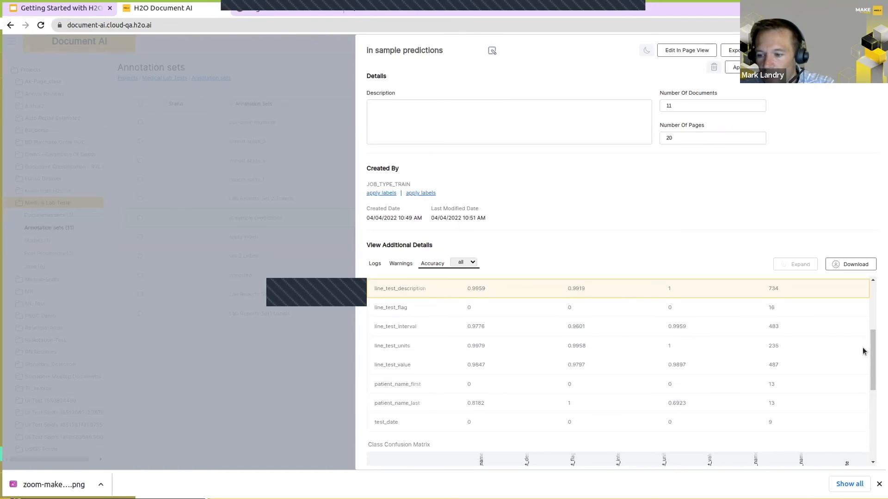
pyautogui.moveTo(868, 347); pyautogui.dragTo(871, 405)
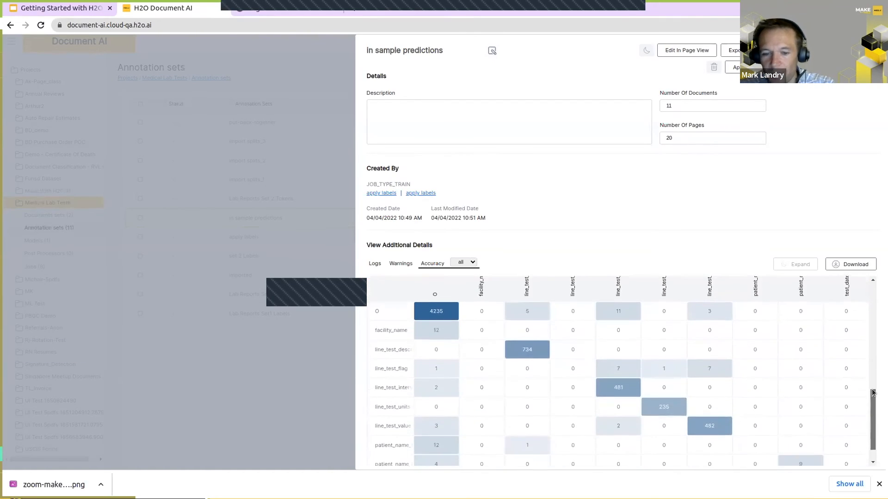
pyautogui.scroll(5, 385, 334)
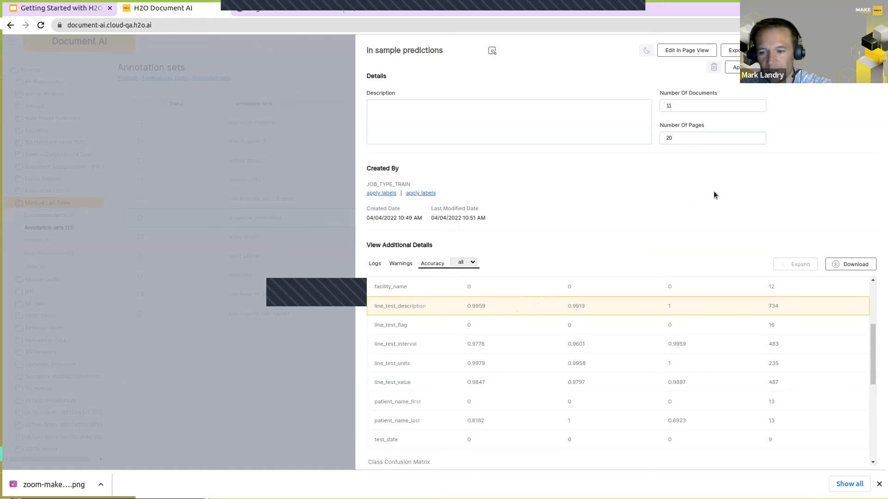
pyautogui.scroll(3, 498, 348)
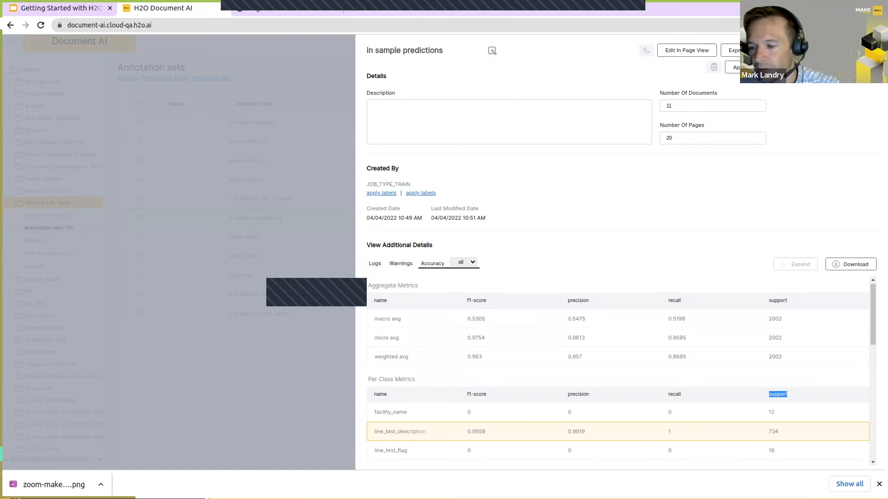
pyautogui.moveTo(869, 331); pyautogui.dragTo(859, 351)
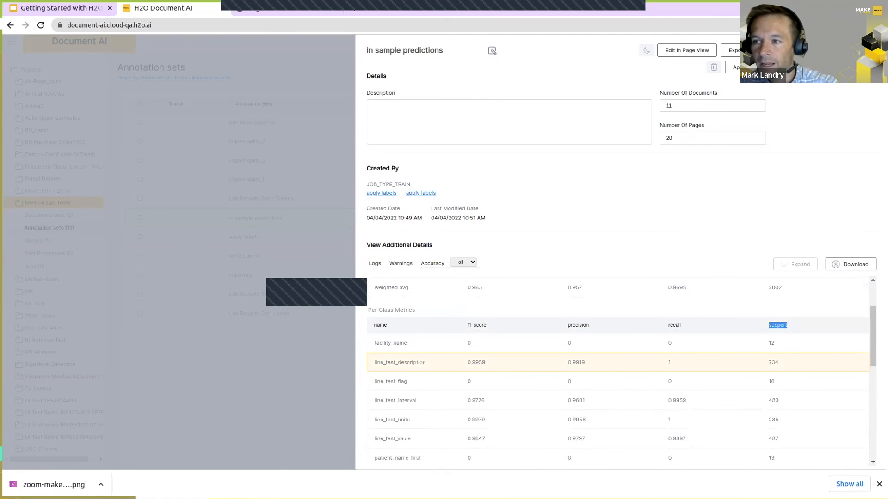
pyautogui.click(319, 292)
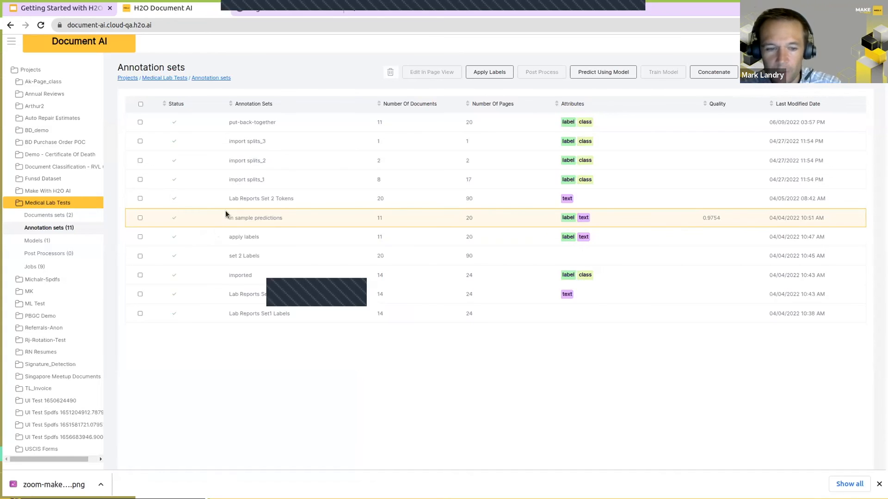
# Step: Open the in sample predictions set in page view and check the available annotation filter options
pyautogui.click(437, 72)
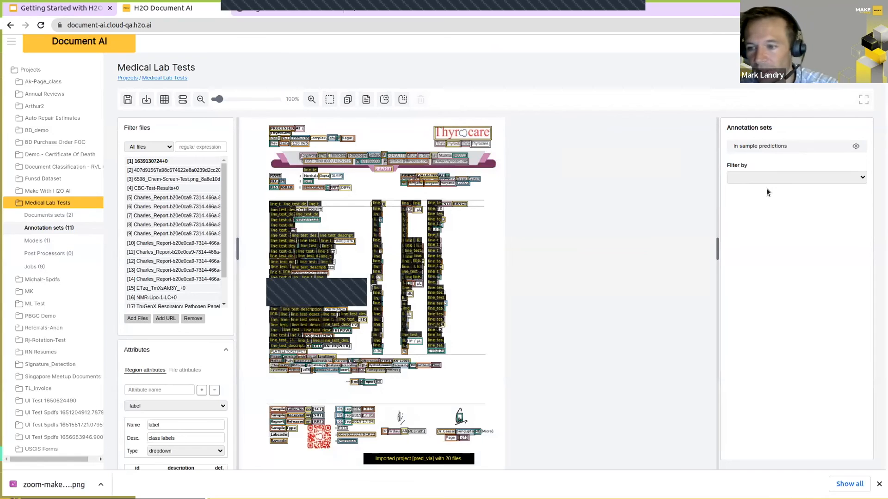
pyautogui.click(747, 179)
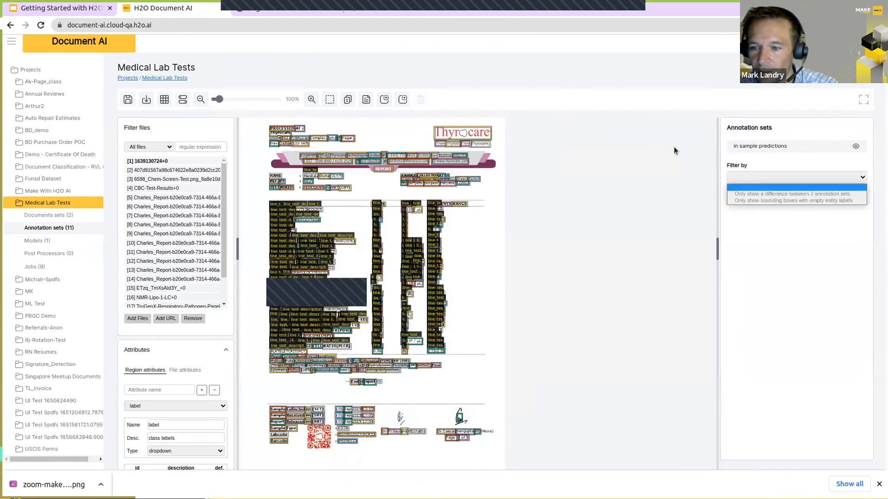
pyautogui.click(690, 159)
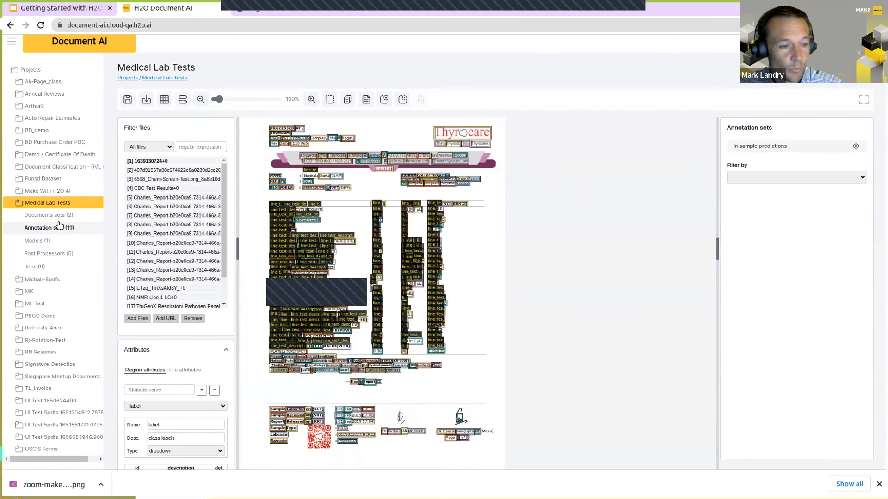
# Step: Open Lab Reports Set 2 Tokens in page view and cycle the region labels between recognized text and region numbers
pyautogui.click(49, 228)
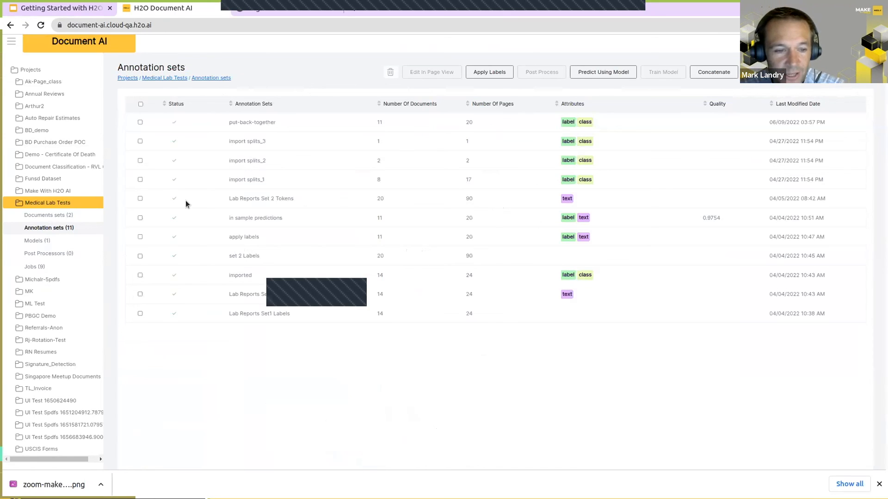
pyautogui.click(140, 198)
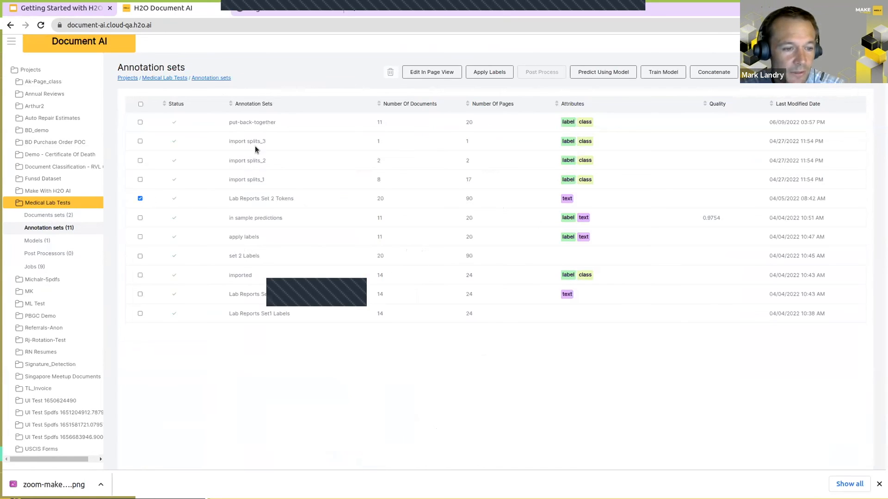
pyautogui.click(442, 71)
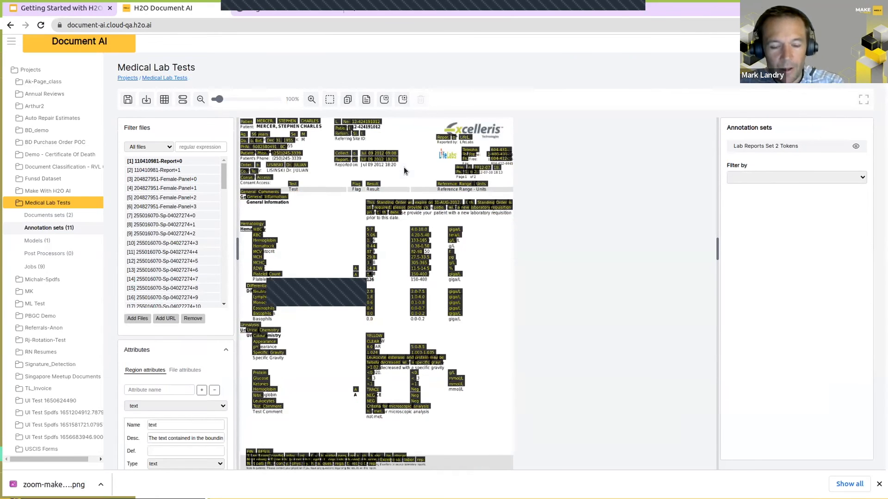
pyautogui.press('l')
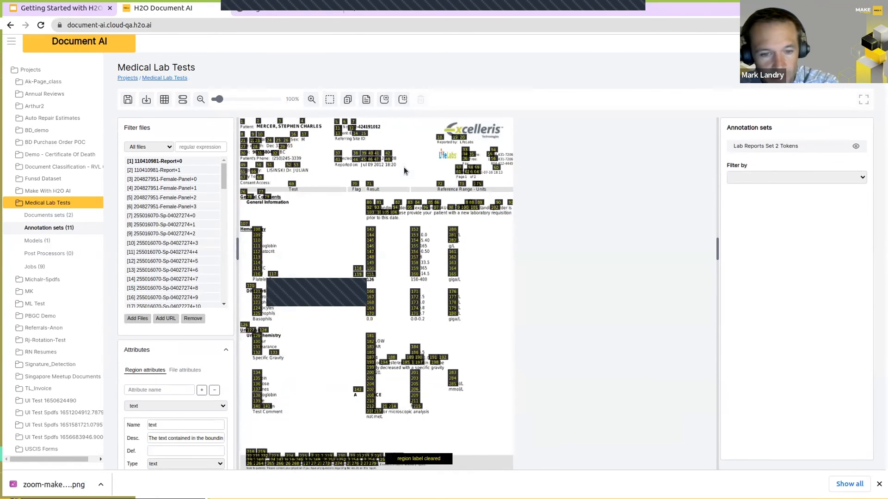
pyautogui.press('l')
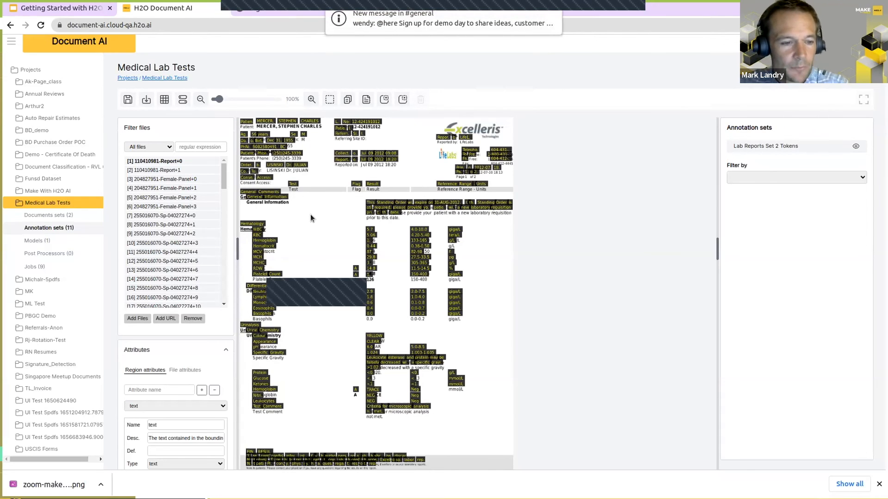
# Step: View the list of trained models in the Medical Lab Tests project and return to the project overview
pyautogui.click(40, 207)
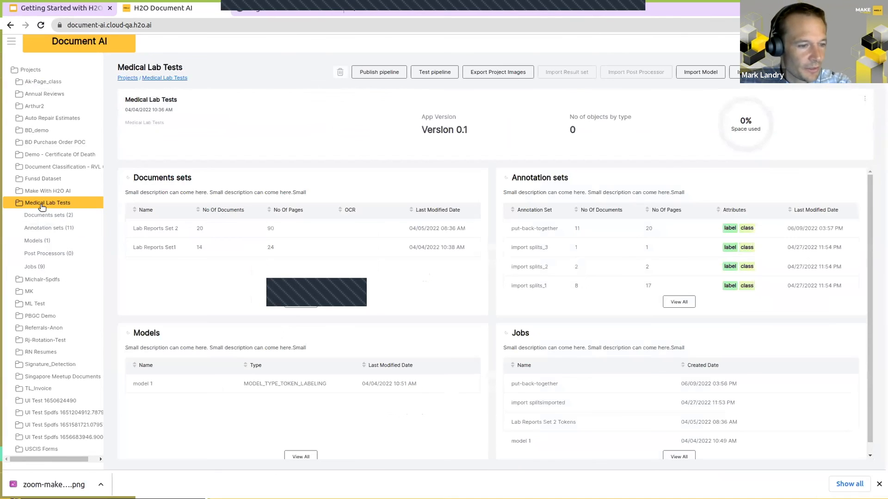
pyautogui.click(32, 241)
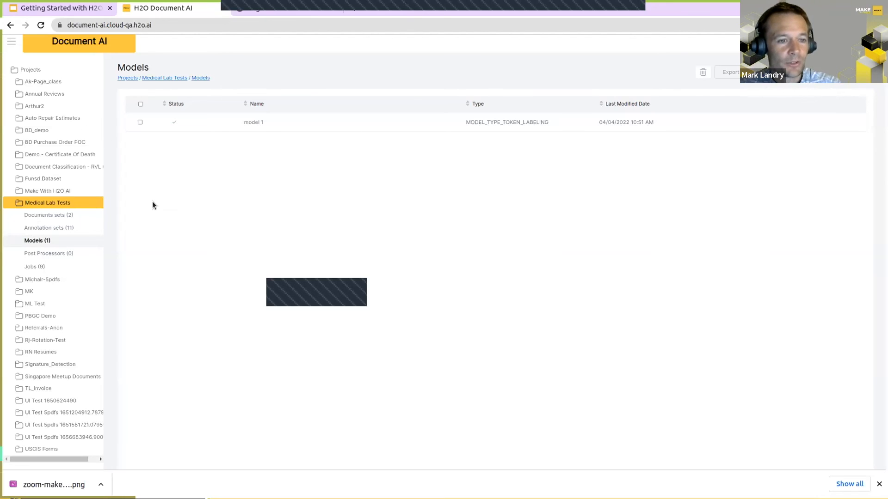
pyautogui.click(31, 204)
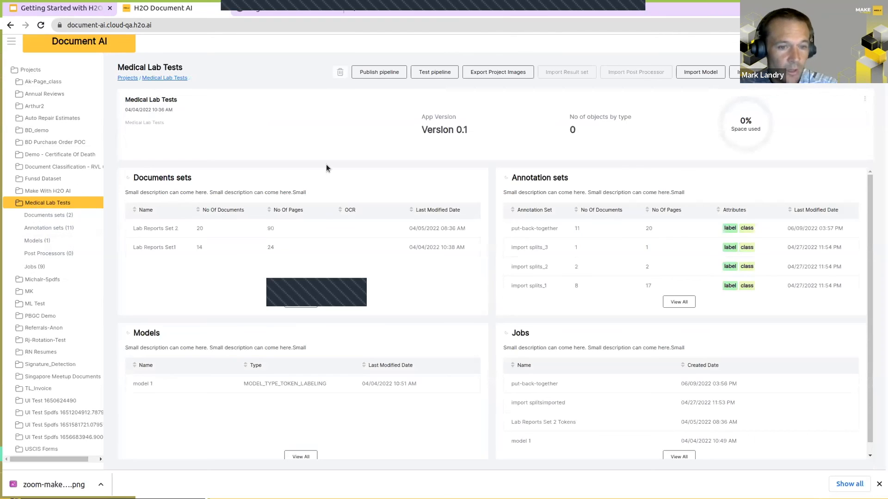
# Step: Set up publishing a pipeline named abc with model 1 as the token labelling model
pyautogui.click(379, 72)
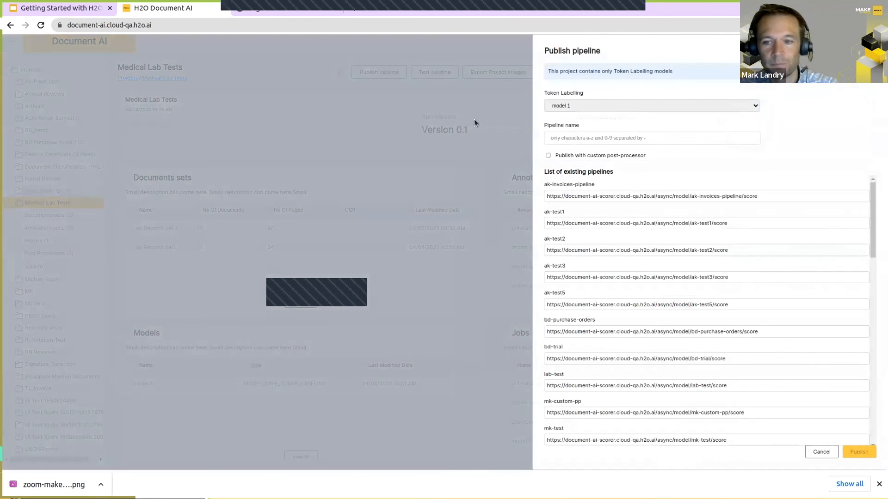
pyautogui.click(595, 106)
pyautogui.click(595, 105)
pyautogui.click(585, 136)
pyautogui.write('abc')
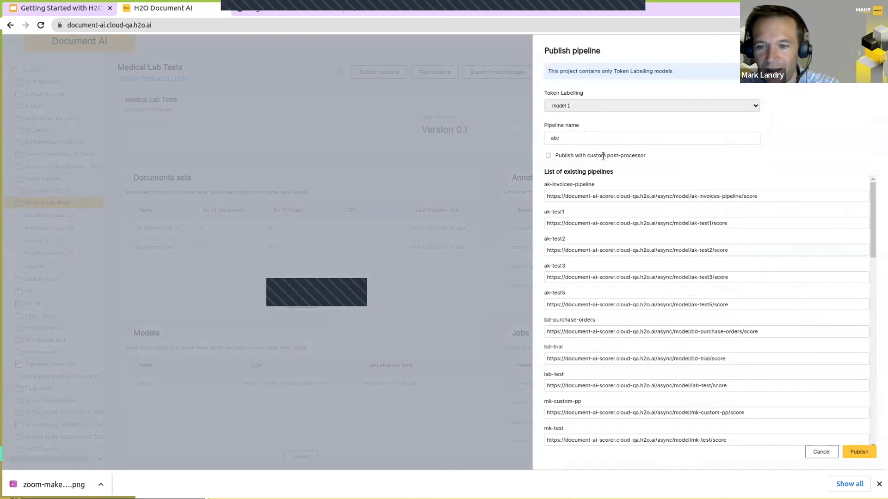
# Step: Enable publishing with a custom post-processor and examine the PostProcessorSupplyChain import in its code
pyautogui.click(547, 155)
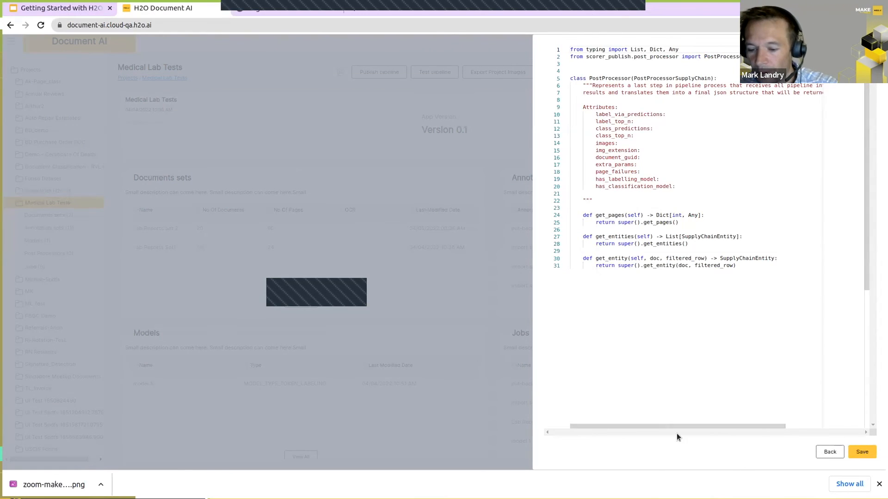
pyautogui.moveTo(664, 425); pyautogui.dragTo(717, 429)
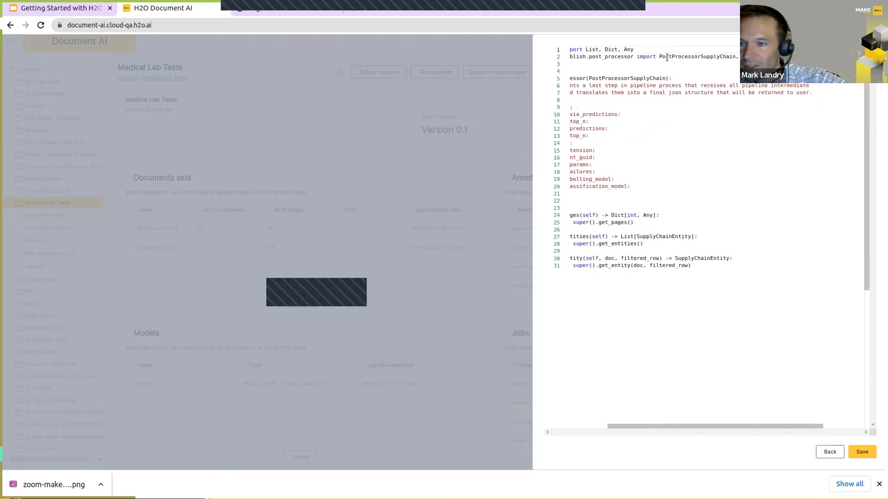
pyautogui.click(771, 57)
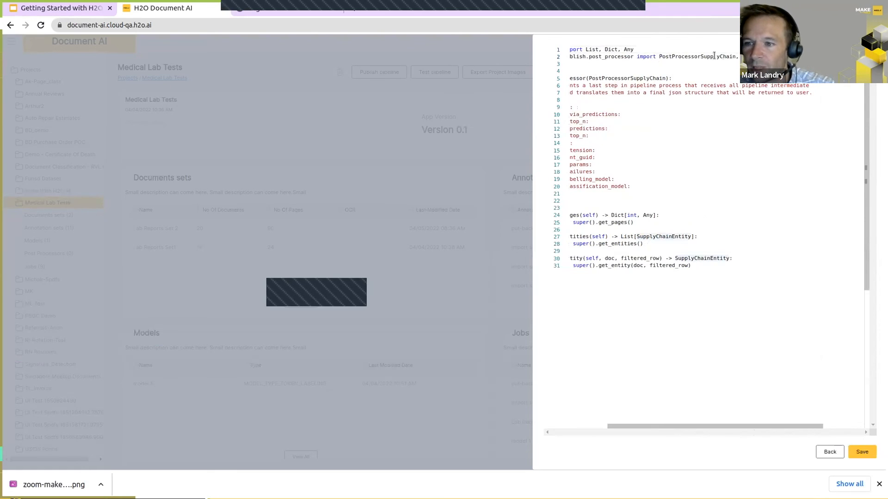
pyautogui.click(691, 57)
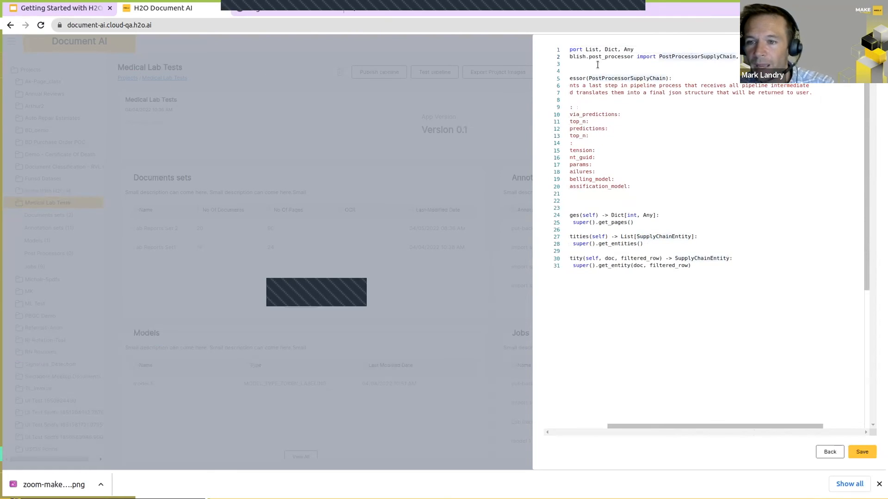
# Step: Leave the custom post-processor code, review the list of existing pipelines down to zh-test, and cancel publishing
pyautogui.moveTo(732, 424); pyautogui.dragTo(673, 431)
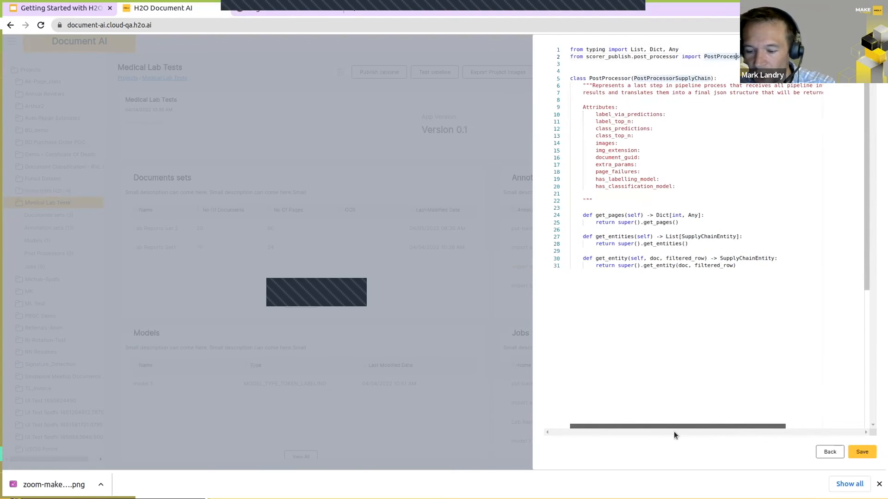
pyautogui.click(823, 454)
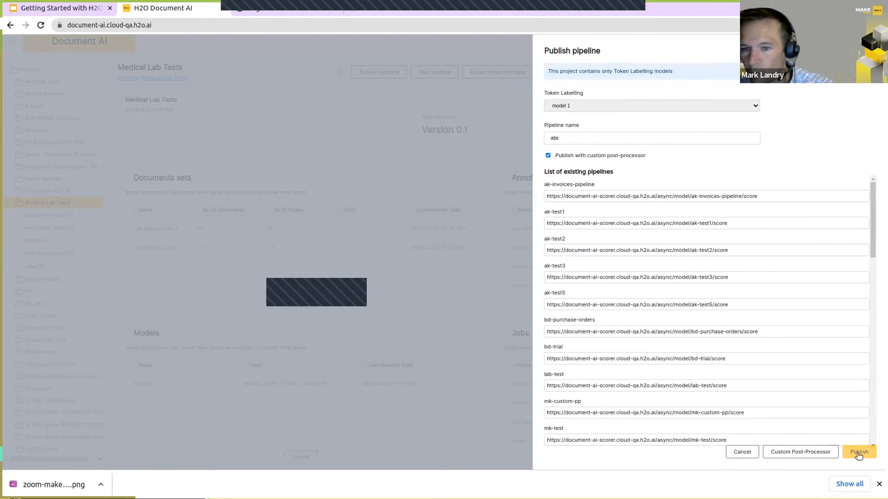
pyautogui.moveTo(872, 244); pyautogui.dragTo(872, 430)
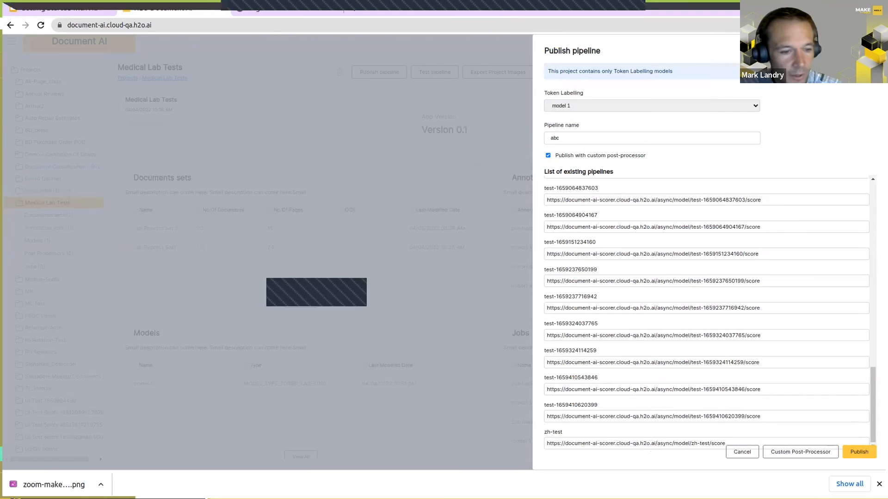
pyautogui.click(724, 451)
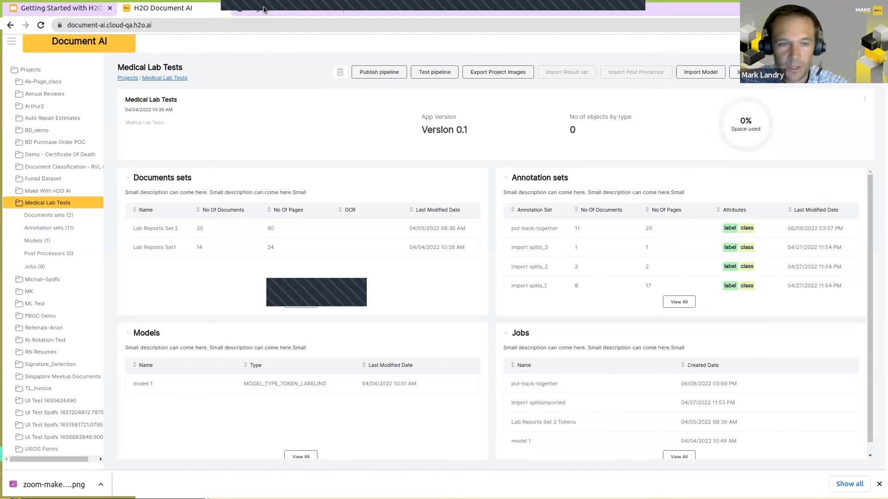
# Step: Switch to the H2O Document AI documentation and view the Beginner tutorial's instructions for training a token labeling model
pyautogui.click(262, 6)
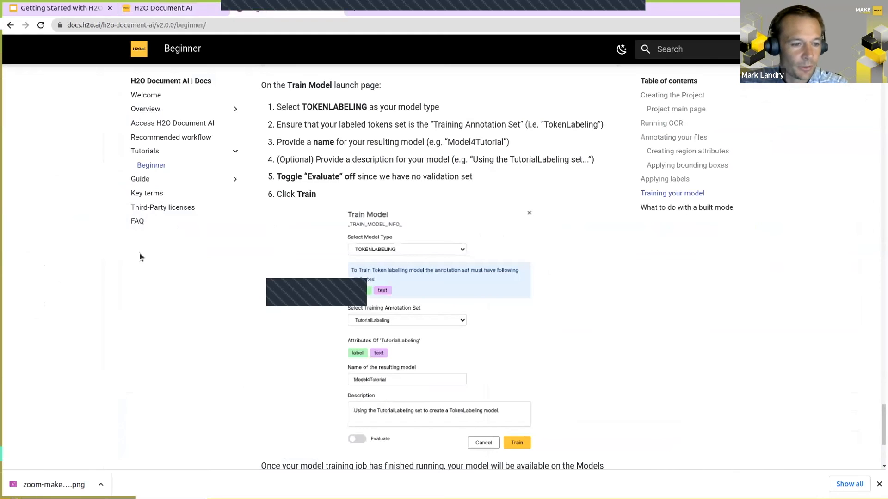
pyautogui.click(172, 8)
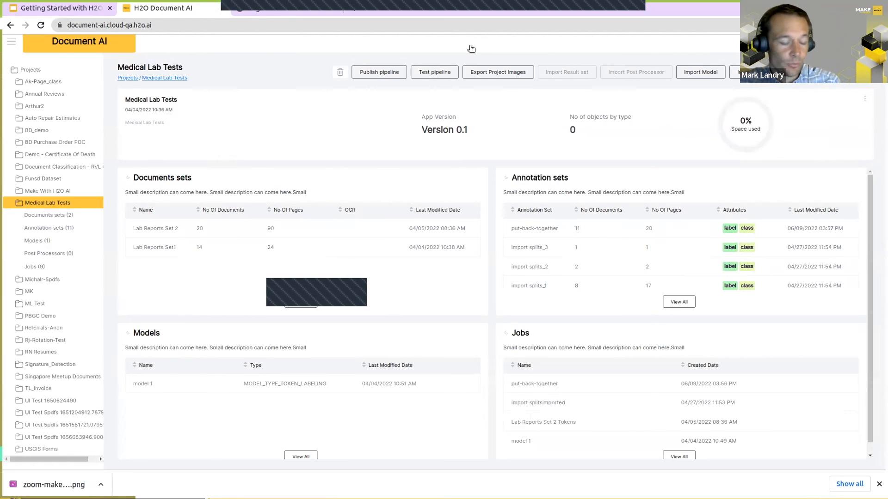
pyautogui.click(284, 10)
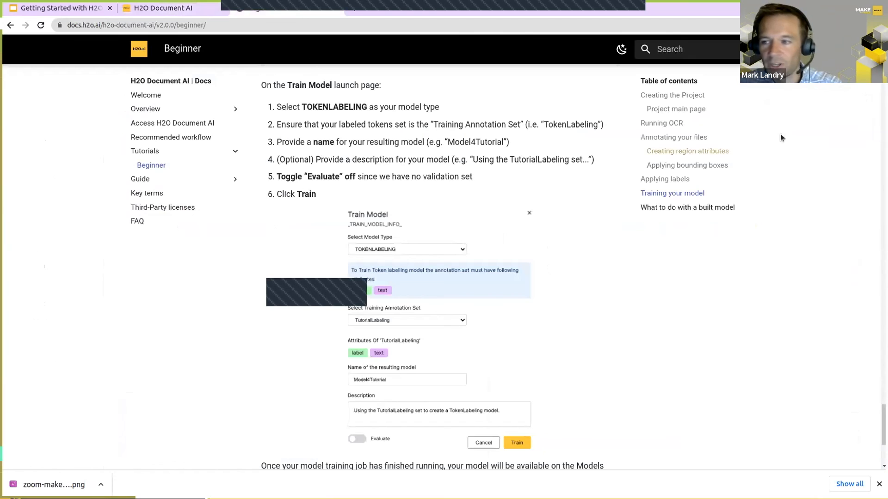